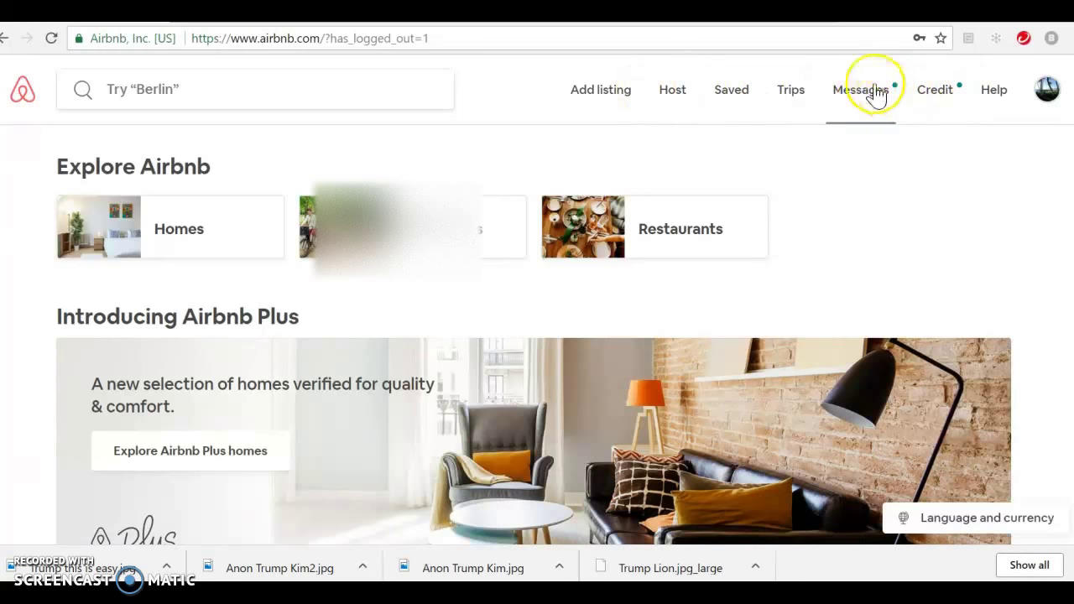
Step: Open the host listings and choose the first unlisted "2Br/2BA Resort Sleeps 6- Walk to Strip! New Years" listing in Las Vegas
left_click(677, 102)
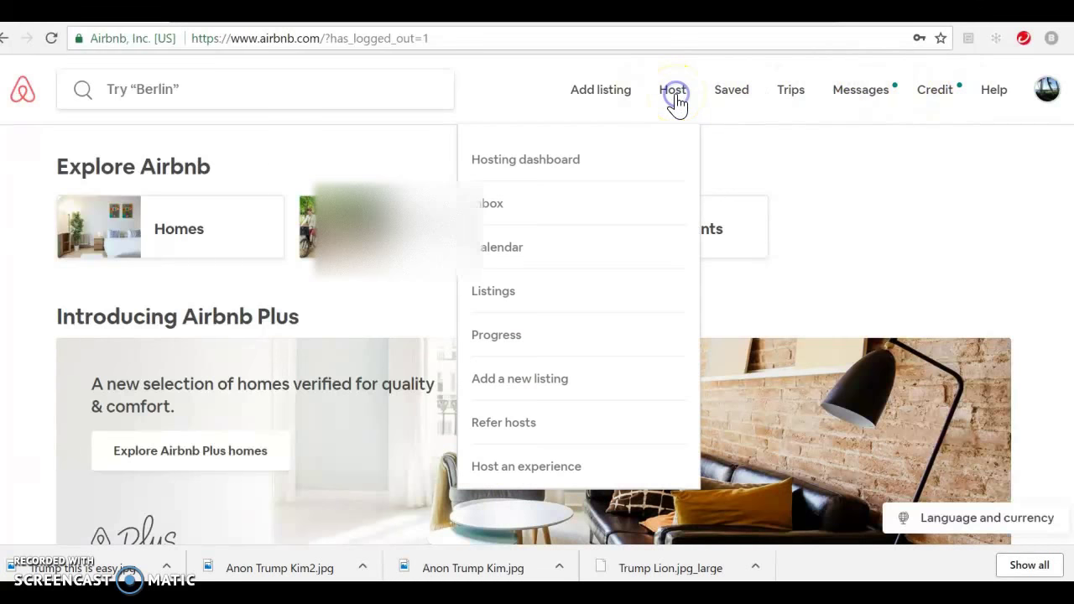
left_click(508, 299)
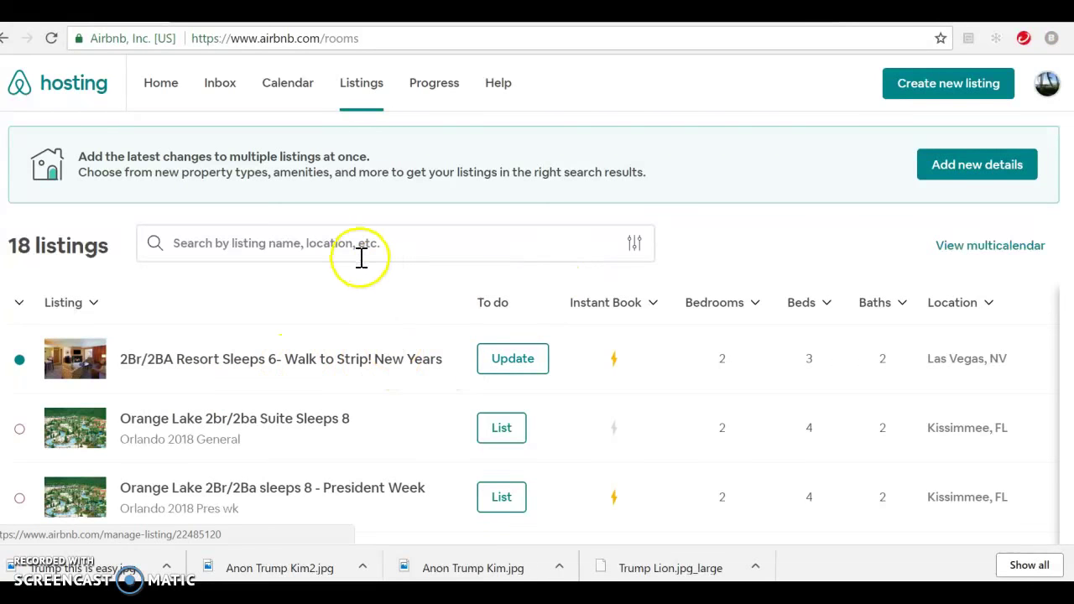
scroll(369, 267, "down", 1)
scroll(369, 267, "down", 1)
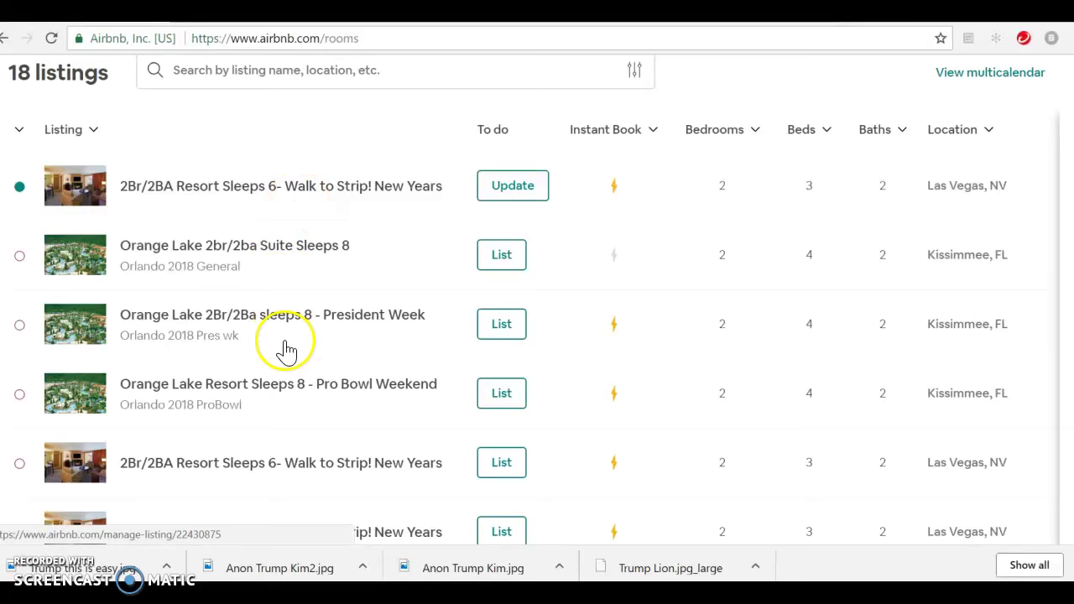
scroll(285, 340, "down", 1)
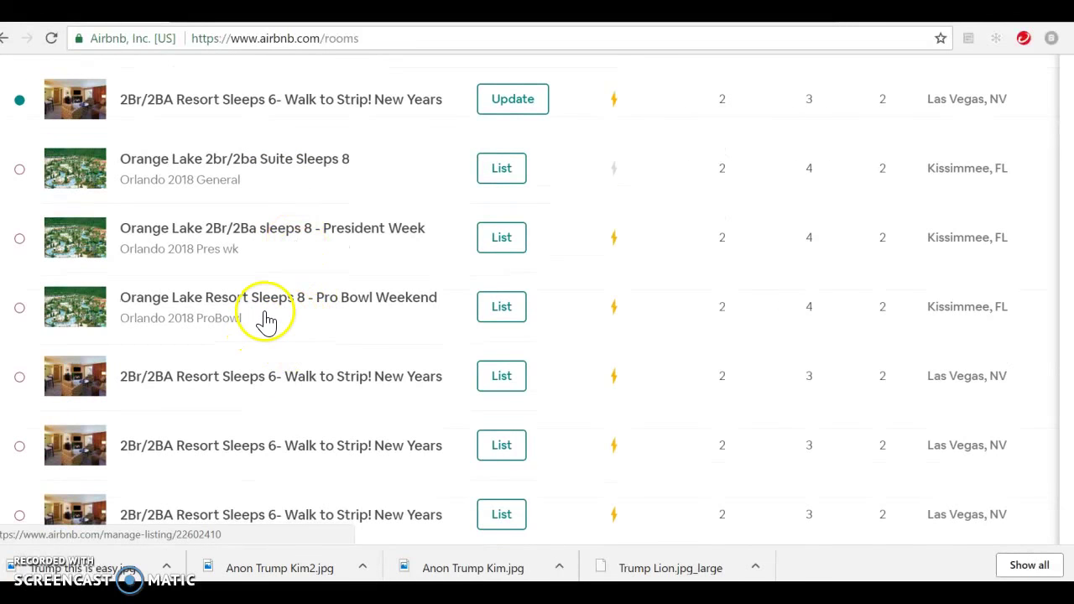
scroll(257, 377, "down", 1)
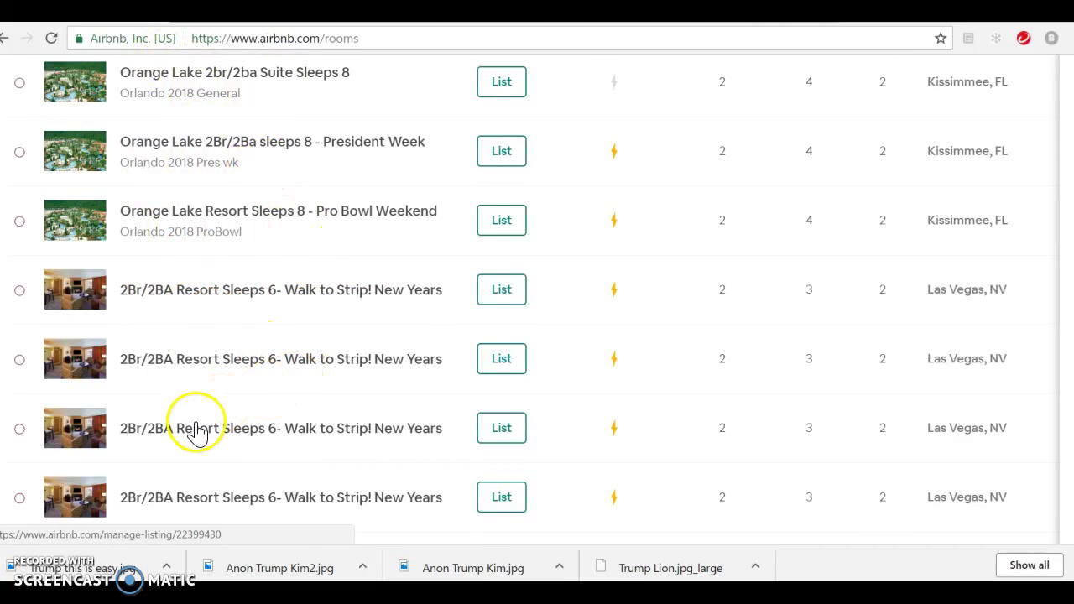
left_click(250, 287)
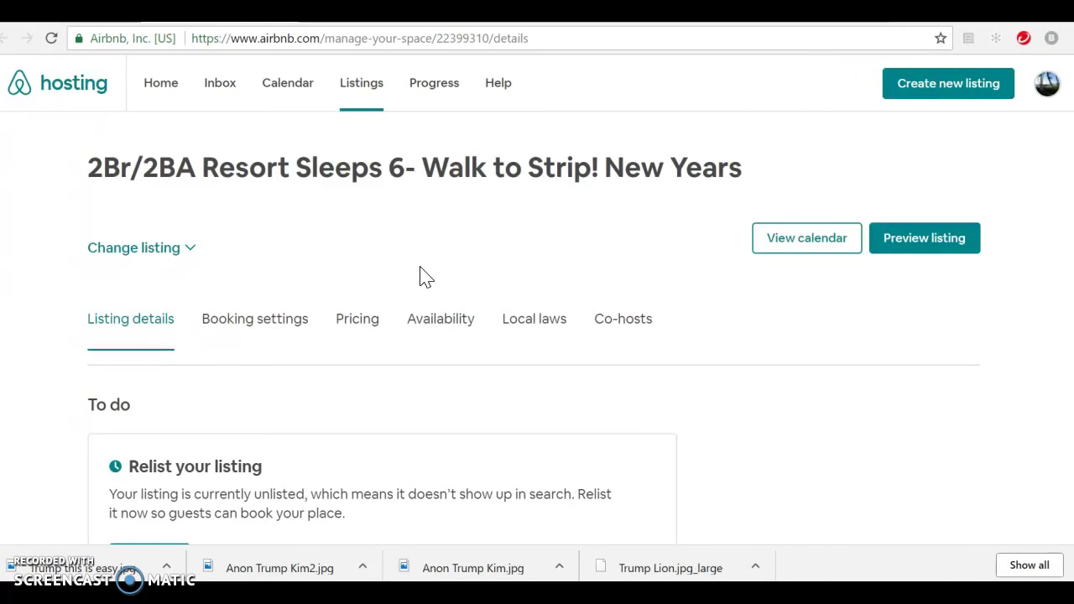
Step: Review the listing's photos, title and description, and rooms and guests details, and open its guest preview
scroll(467, 249, "down", 5)
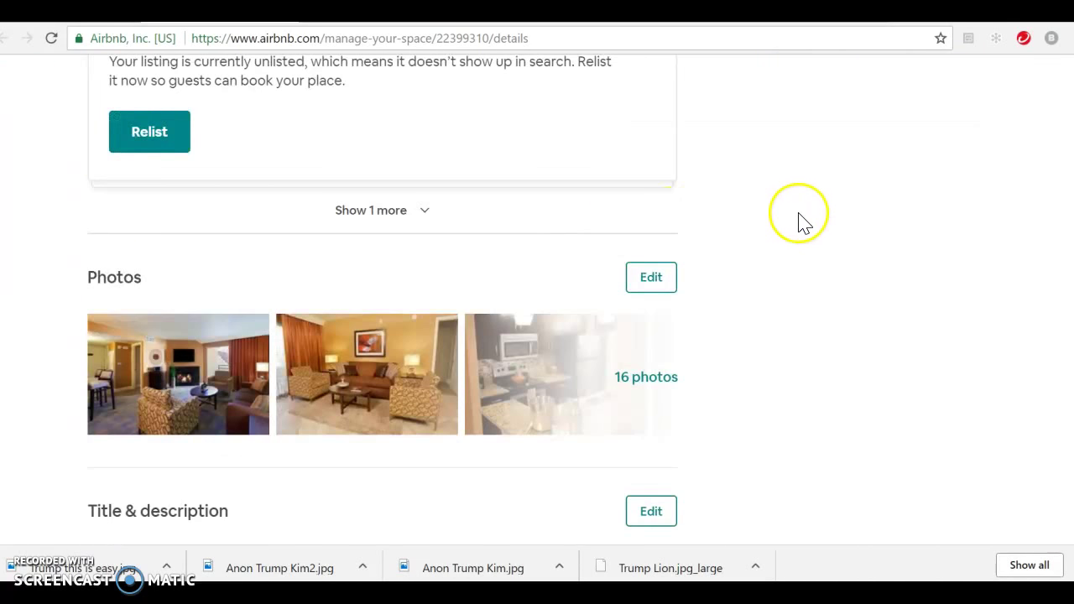
scroll(801, 223, "up", 3)
scroll(713, 227, "down", 5)
scroll(755, 236, "down", 2)
scroll(772, 226, "down", 4)
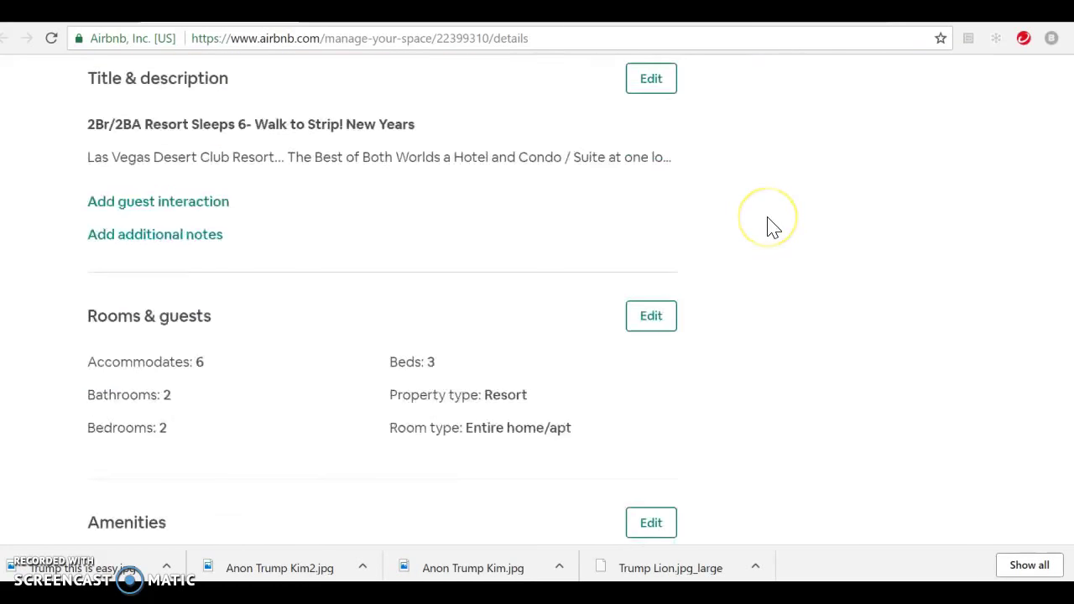
scroll(772, 226, "up", 7)
scroll(767, 228, "up", 6)
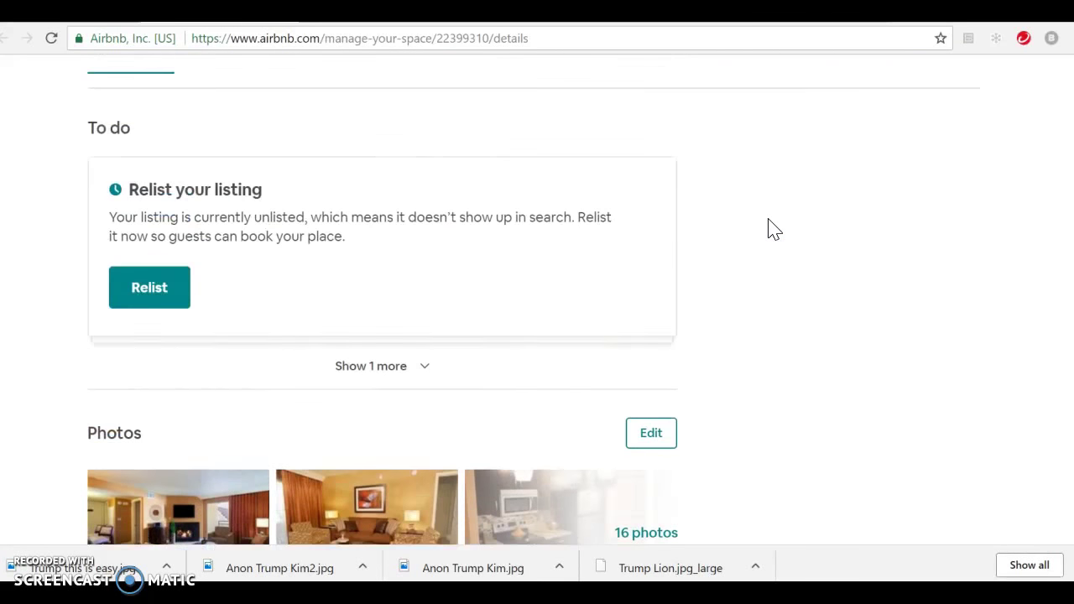
left_click(951, 243)
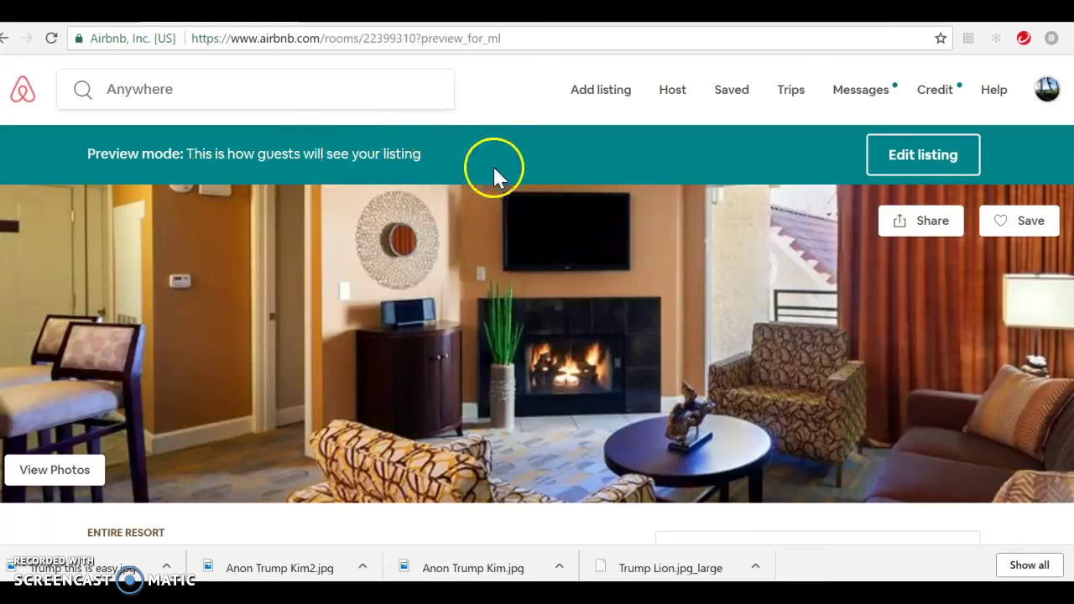
Step: Browse the previewed listing's full photo gallery, going back to the two-bedroom floor plan once, and close the gallery
scroll(496, 177, "down", 2)
scroll(318, 235, "down", 1)
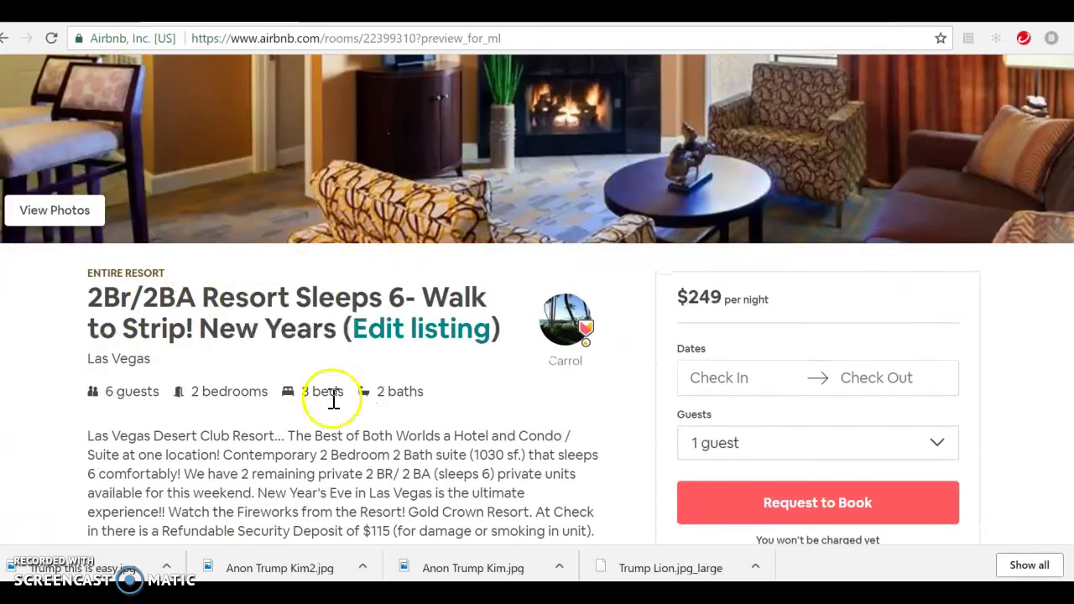
scroll(313, 227, "up", 3)
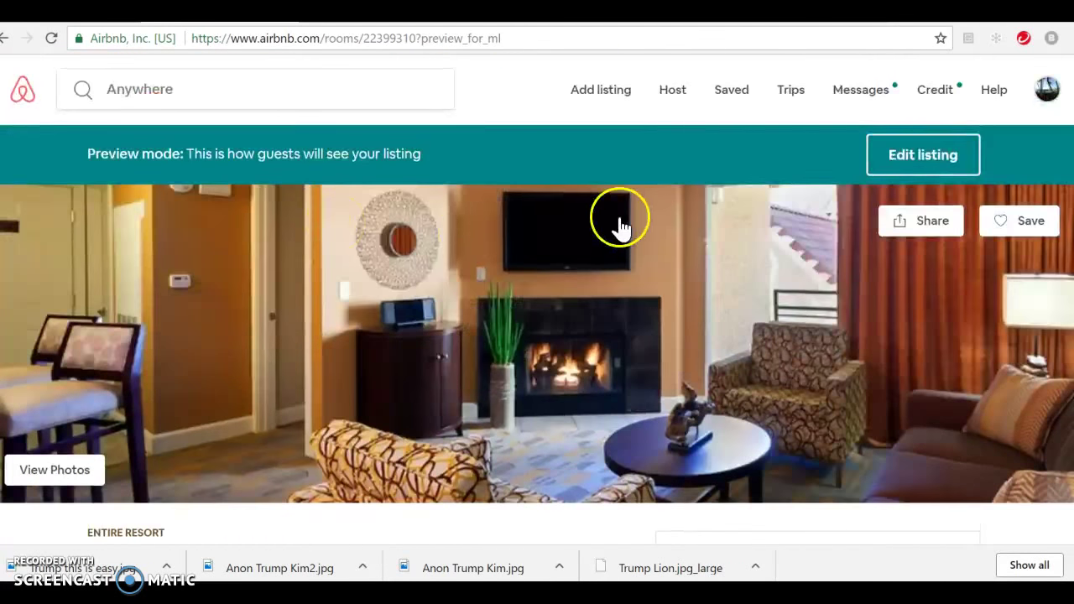
scroll(542, 240, "down", 1)
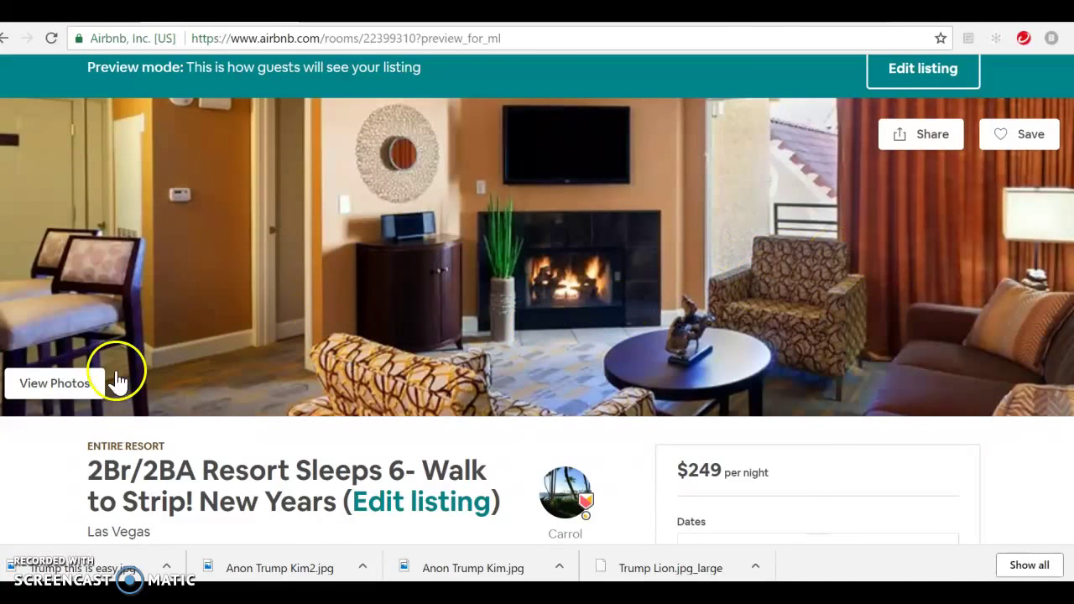
left_click(53, 382)
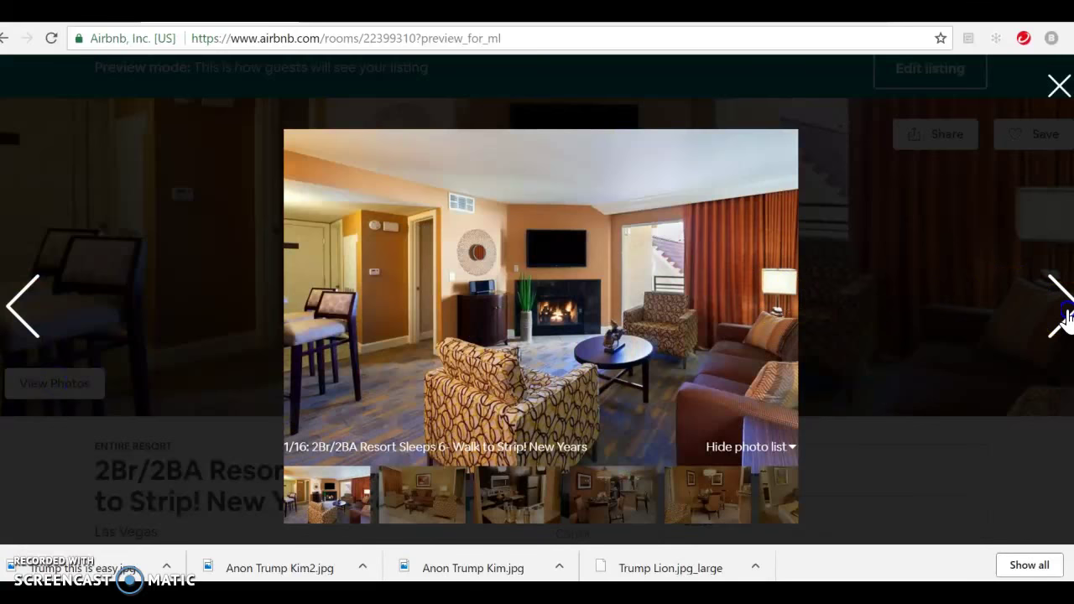
left_click(1066, 317)
left_click(1065, 317)
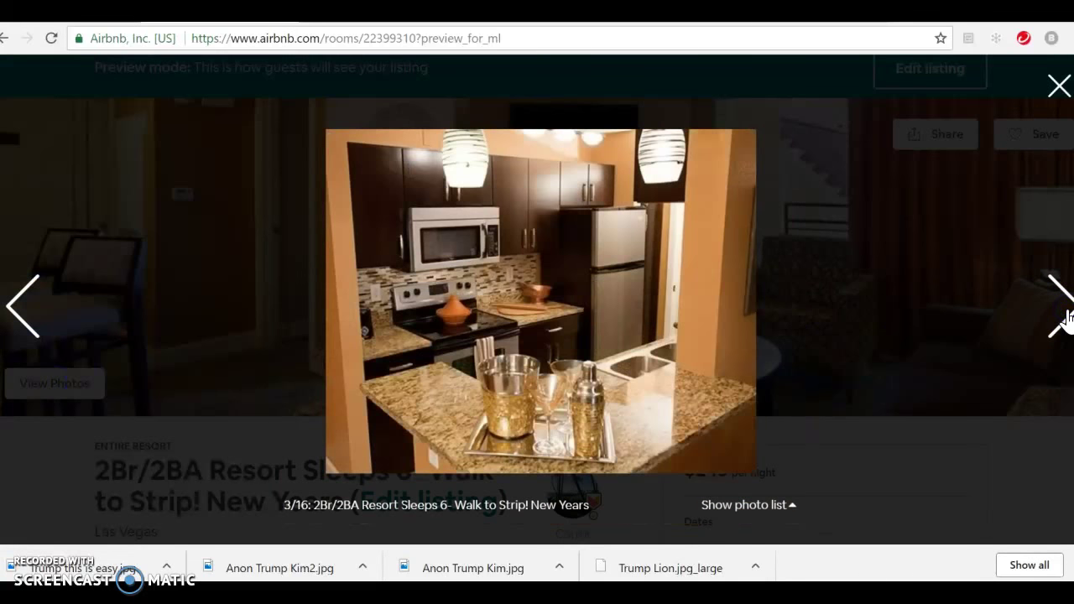
left_click(1065, 317)
left_click(1066, 317)
left_click(1065, 318)
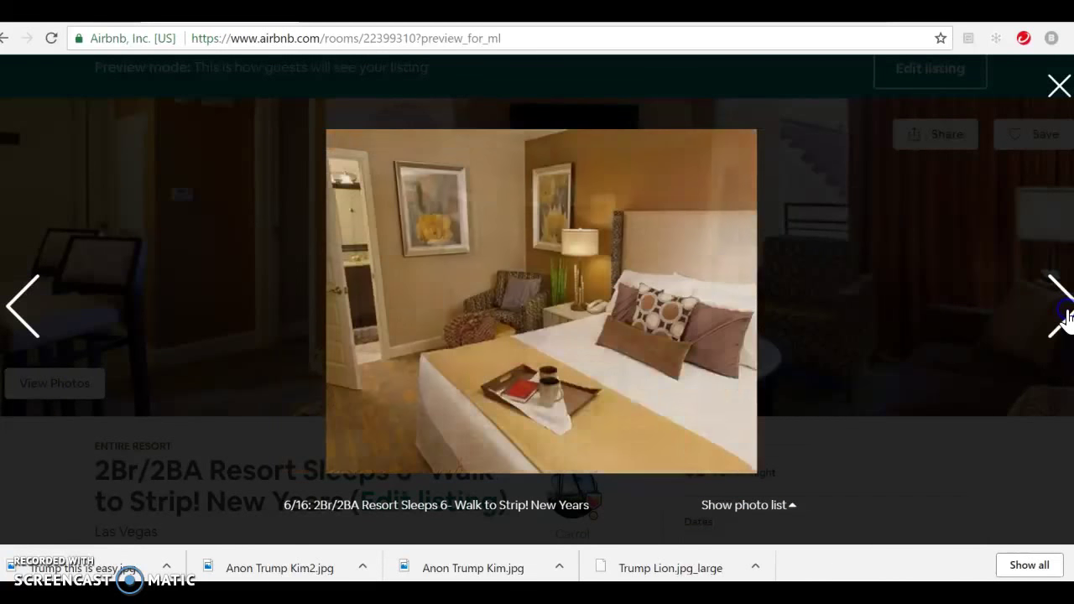
left_click(1065, 317)
left_click(1066, 317)
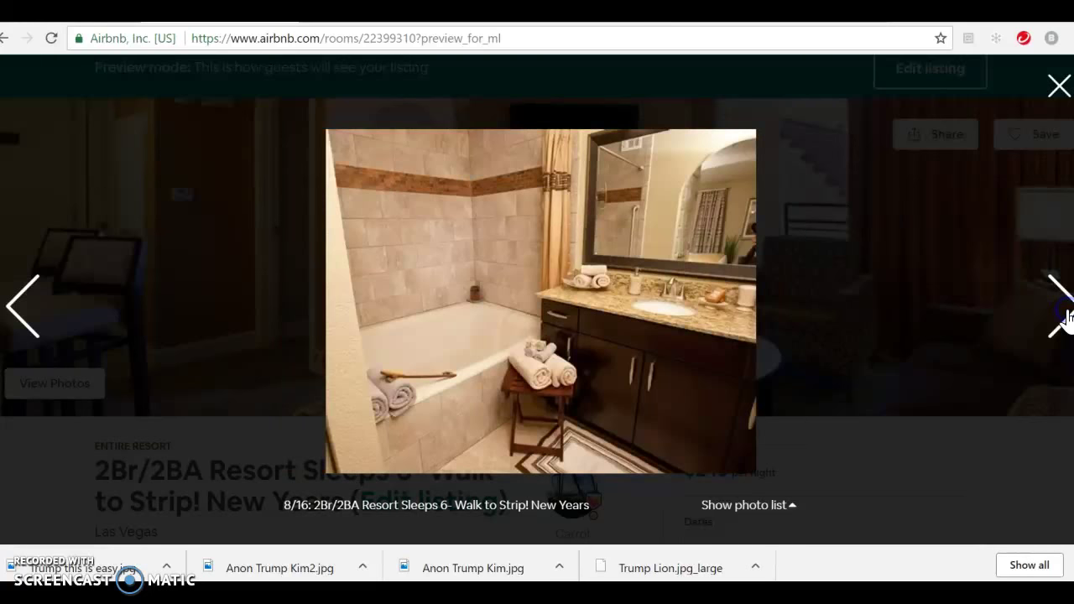
left_click(1066, 317)
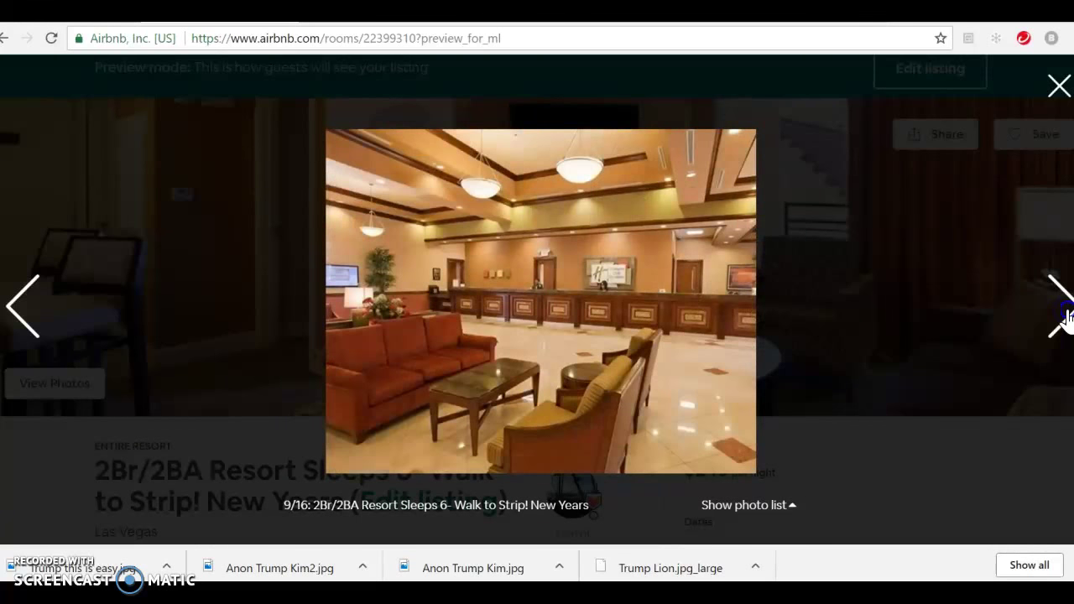
left_click(1065, 317)
left_click(1066, 317)
left_click(1066, 317)
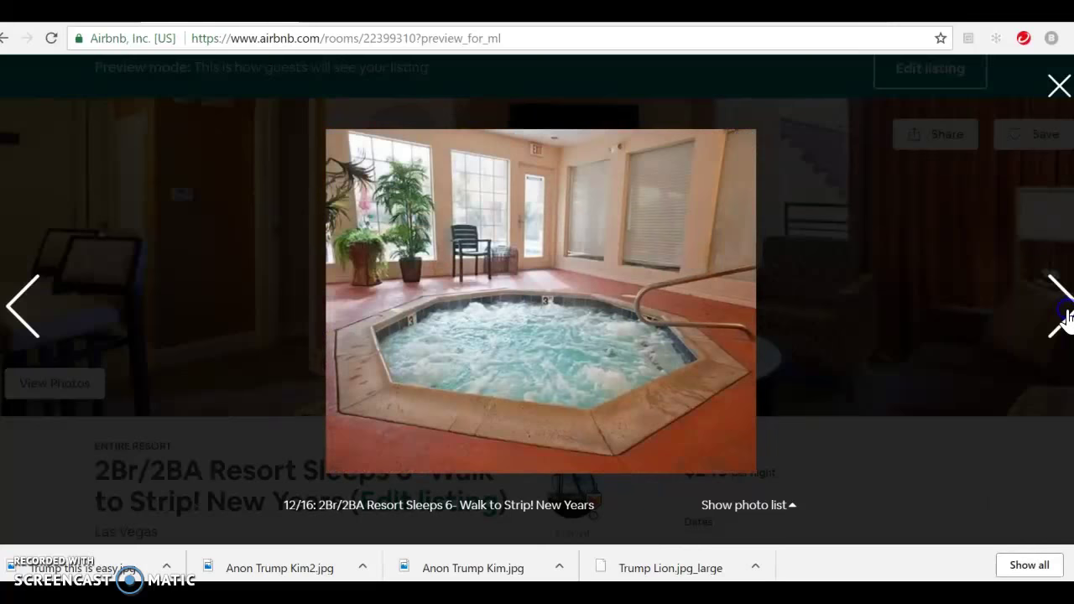
left_click(1066, 317)
left_click(1066, 317)
left_click(1066, 317)
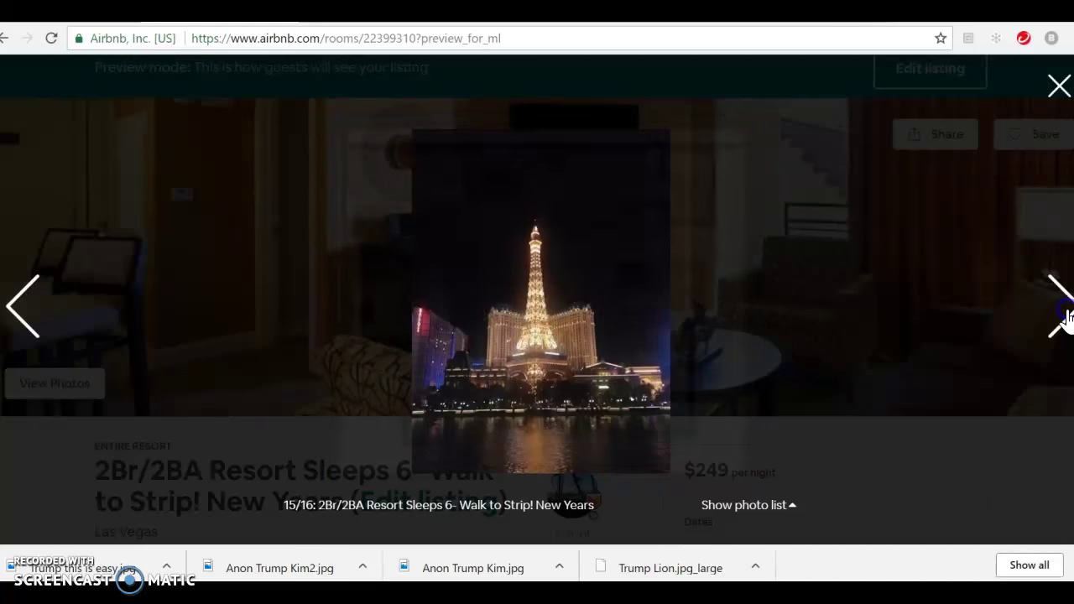
left_click(35, 333)
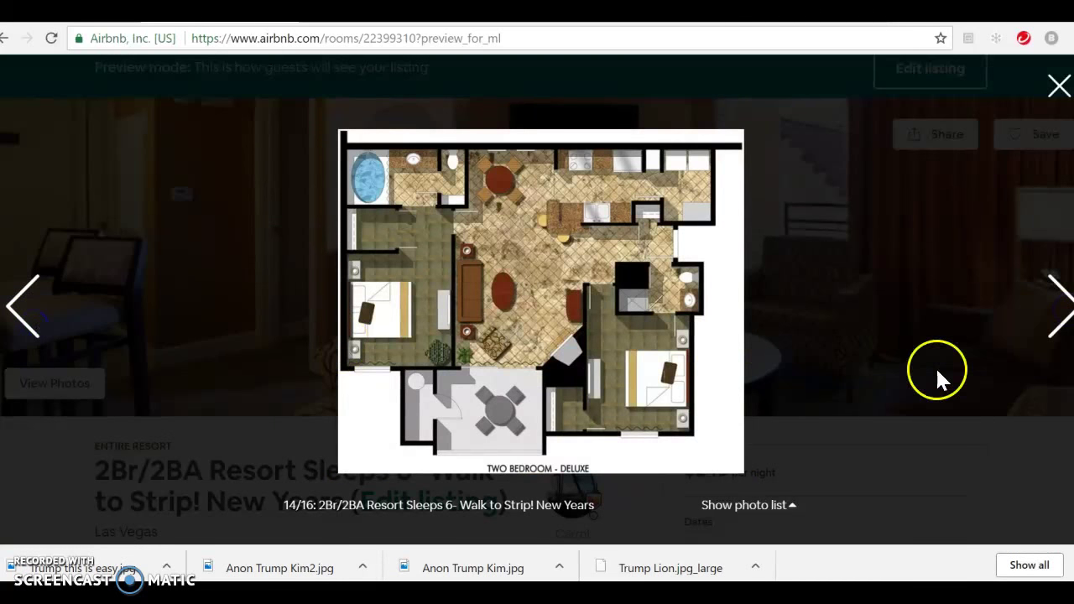
left_click(1059, 329)
left_click(1059, 328)
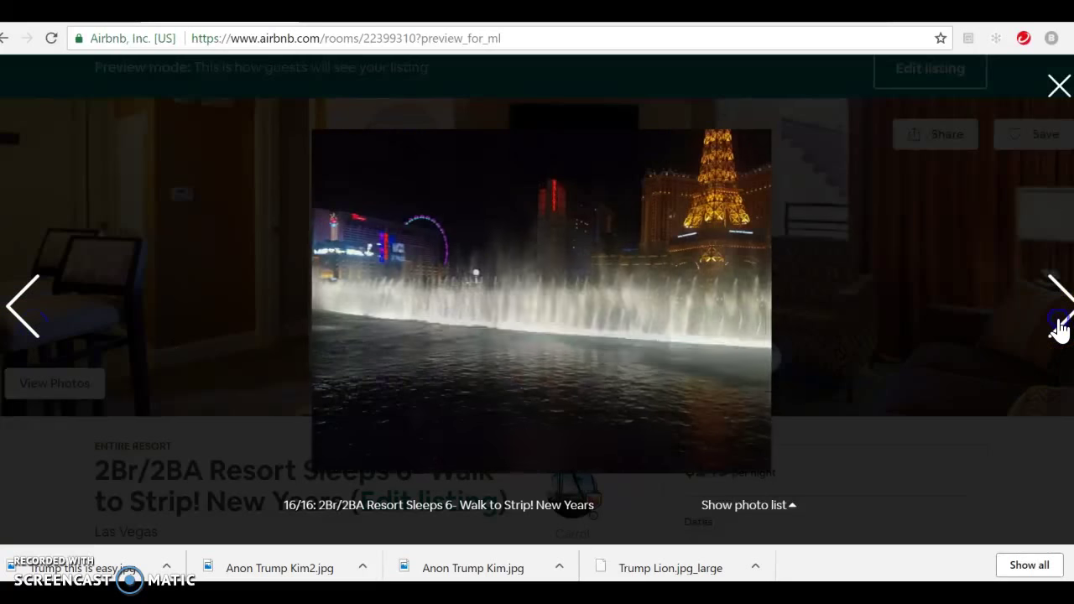
left_click(1058, 328)
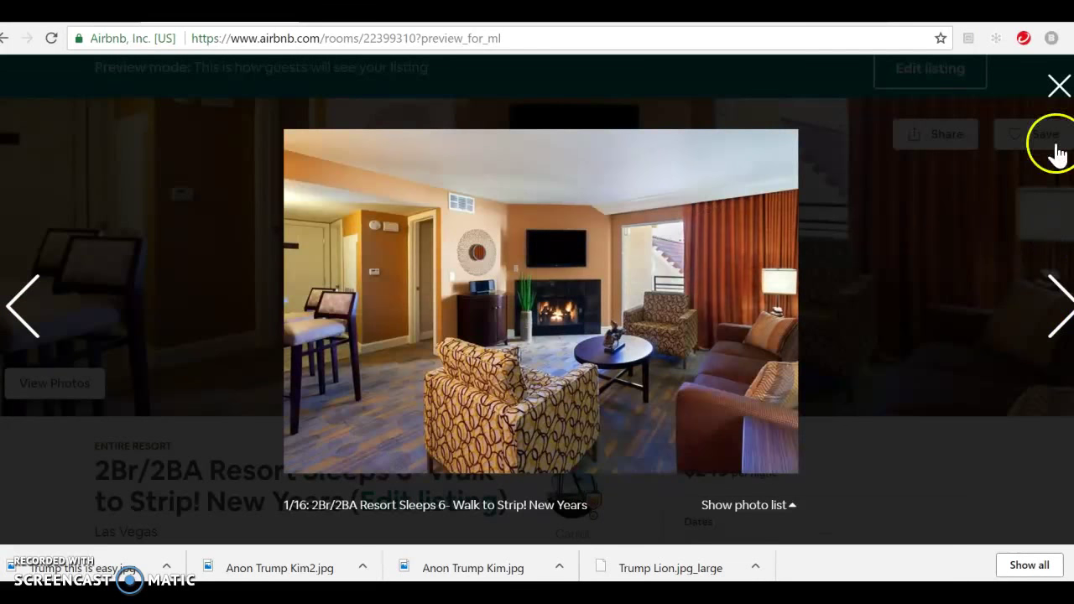
left_click(1058, 84)
Step: Read the preview's description, space and guest access sections, and check the nightly price
scroll(528, 343, "down", 1)
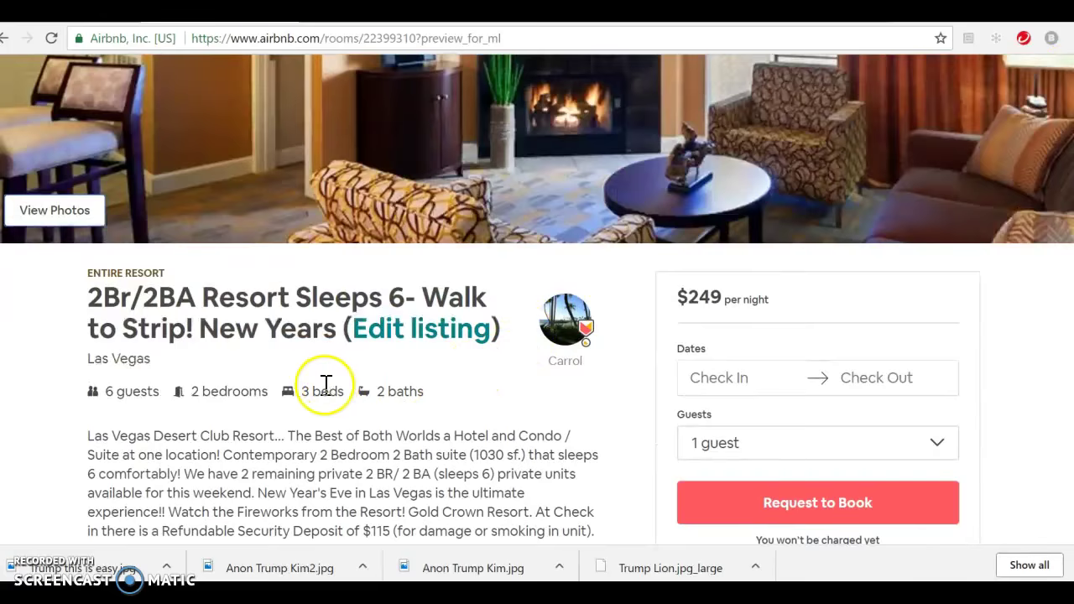
scroll(203, 319, "down", 2)
left_click(271, 400)
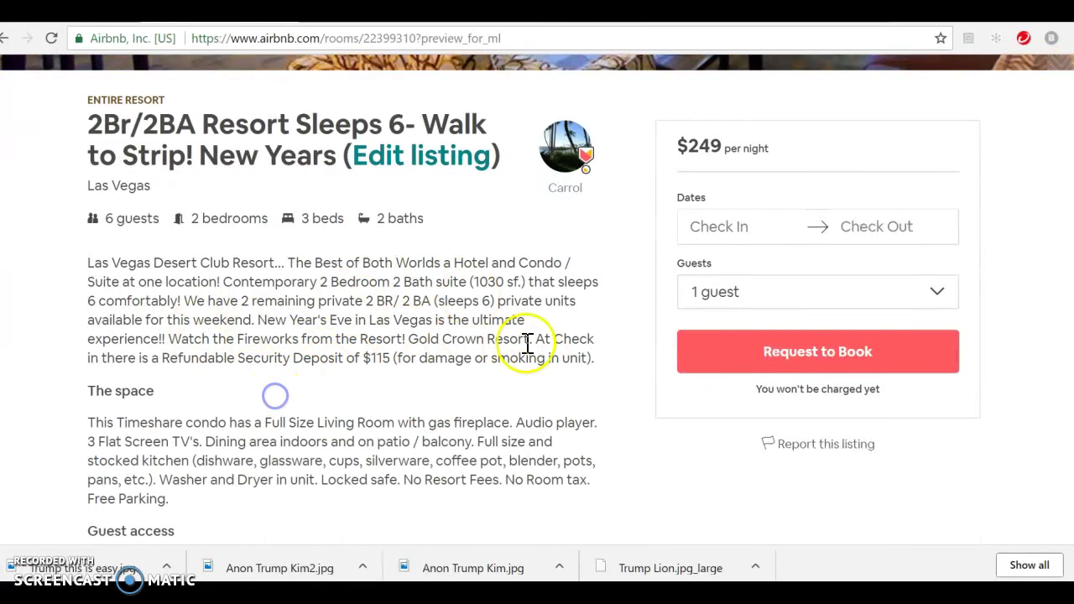
scroll(293, 398, "down", 2)
scroll(302, 351, "down", 1)
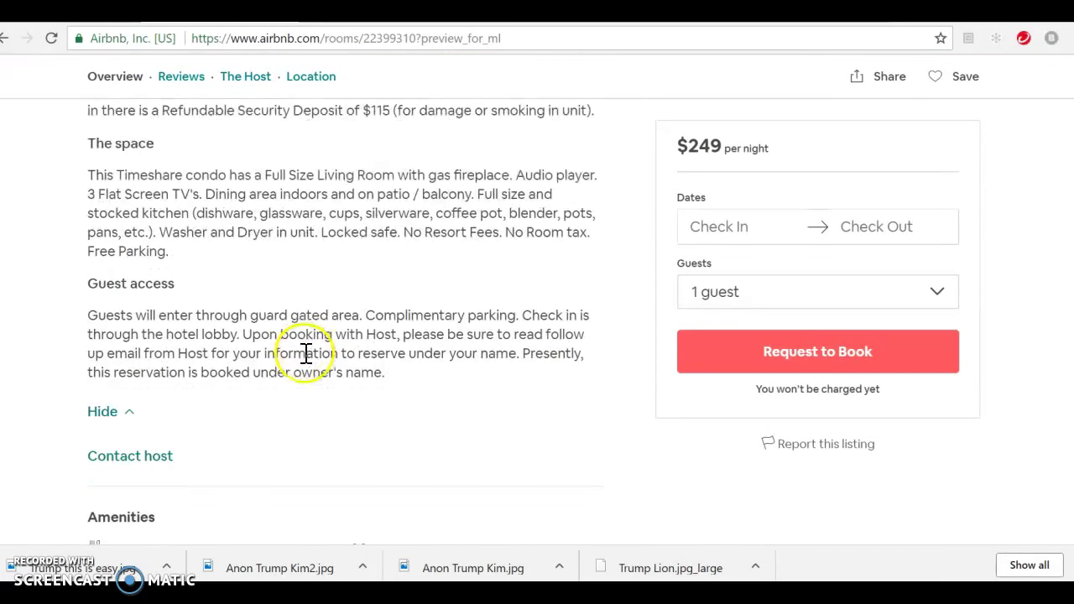
scroll(369, 313, "up", 2)
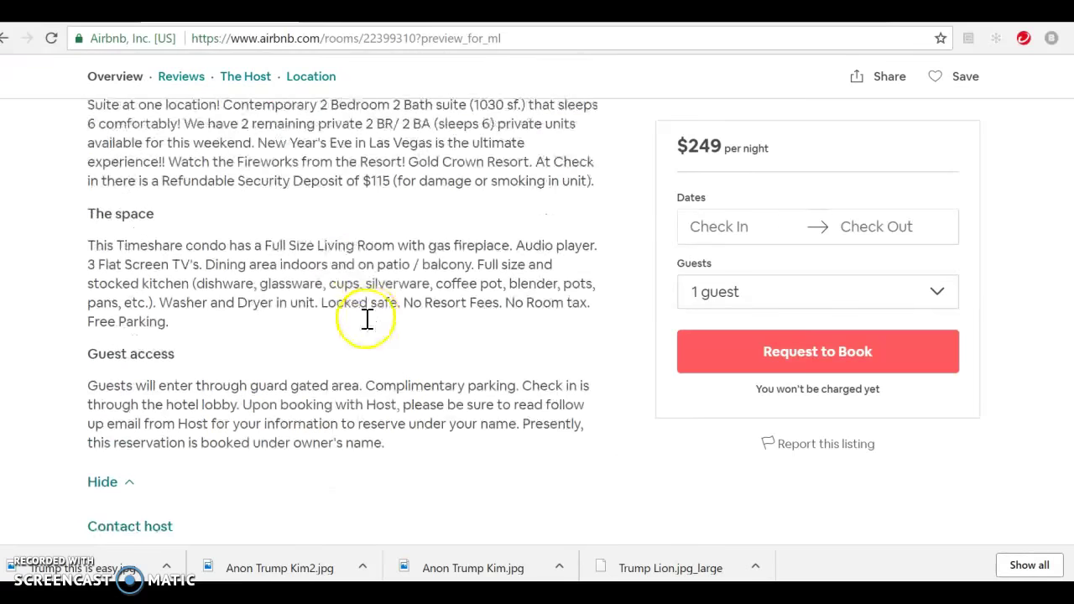
scroll(431, 336, "down", 1)
scroll(408, 319, "down", 1)
scroll(408, 319, "up", 5)
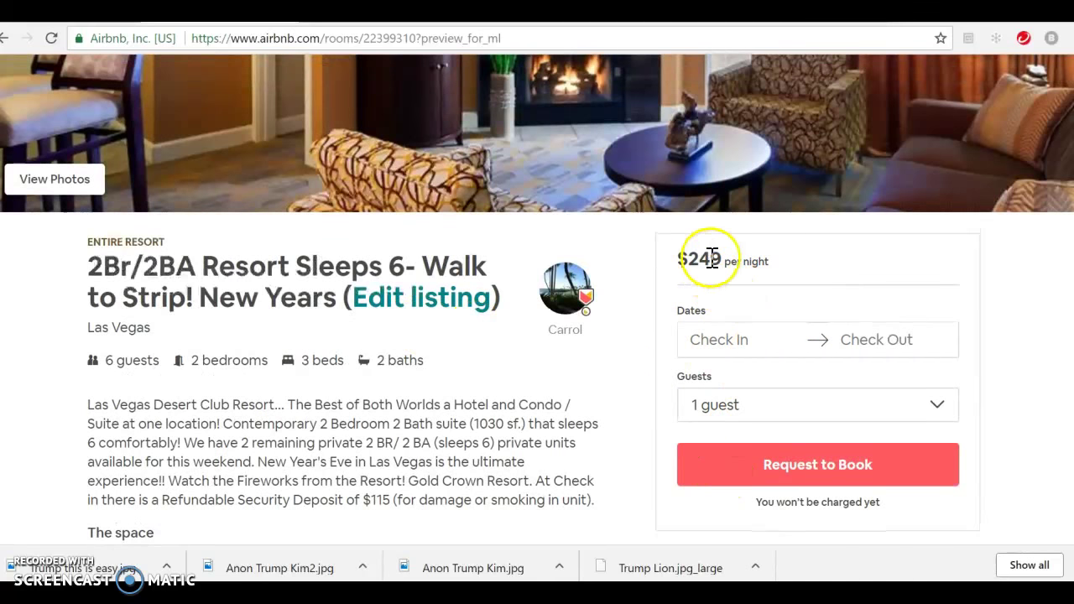
scroll(726, 311, "up", 4)
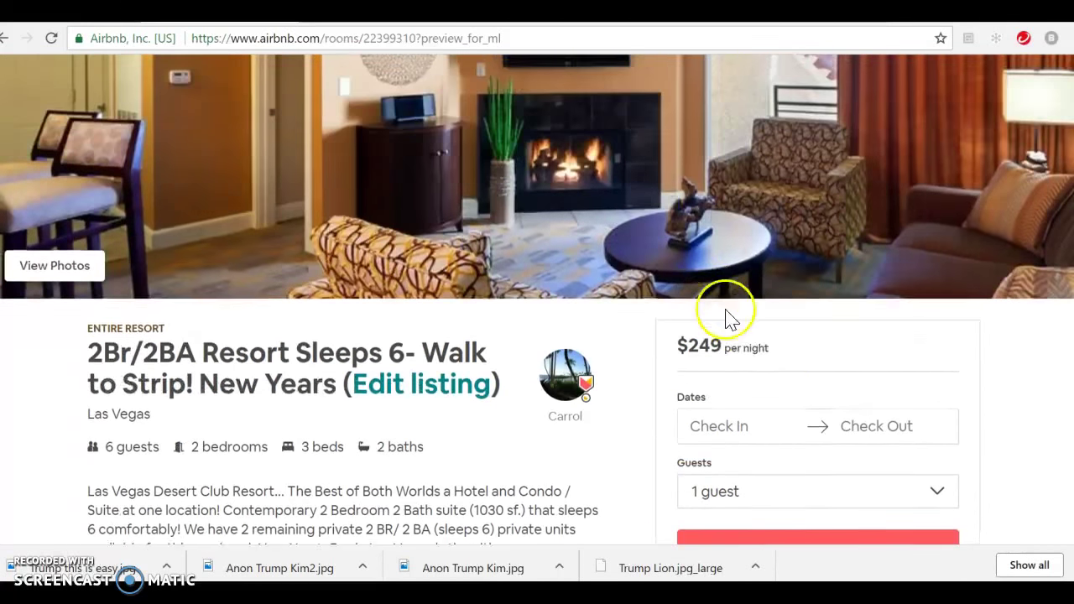
Step: Examine the preview's amenities, sleeping arrangements, house rules, cancellation policy, reviews and host information
scroll(752, 364, "down", 2)
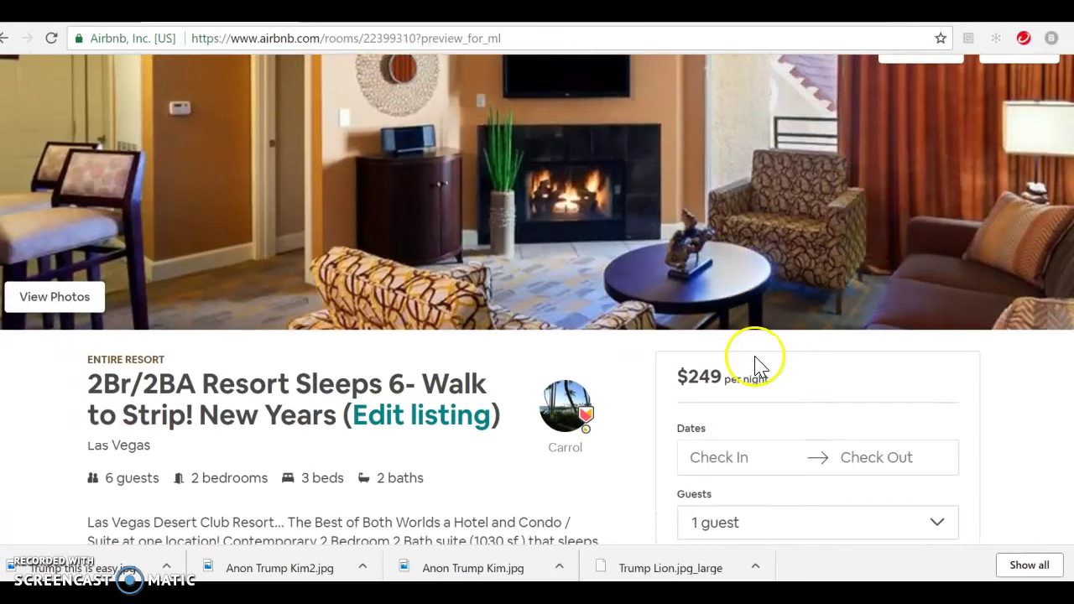
scroll(752, 364, "down", 9)
scroll(501, 380, "down", 3)
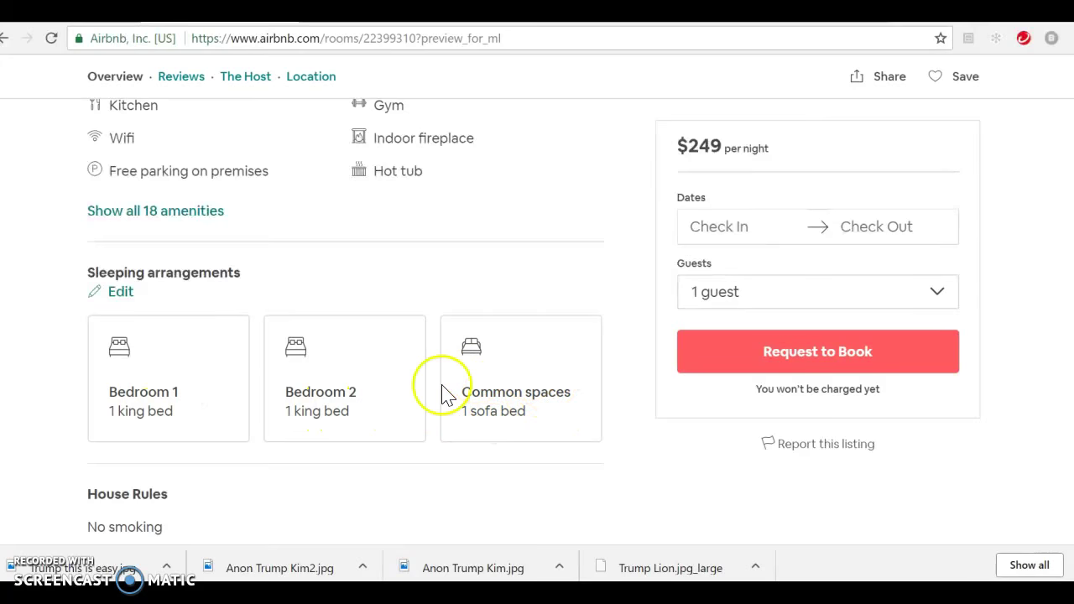
scroll(403, 394, "down", 5)
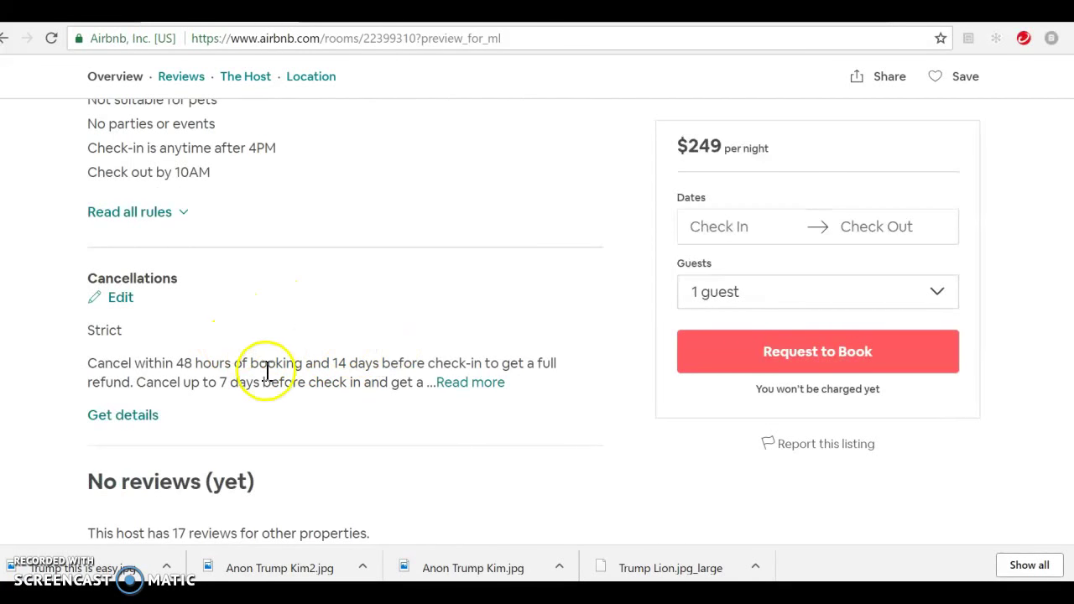
scroll(361, 382, "down", 3)
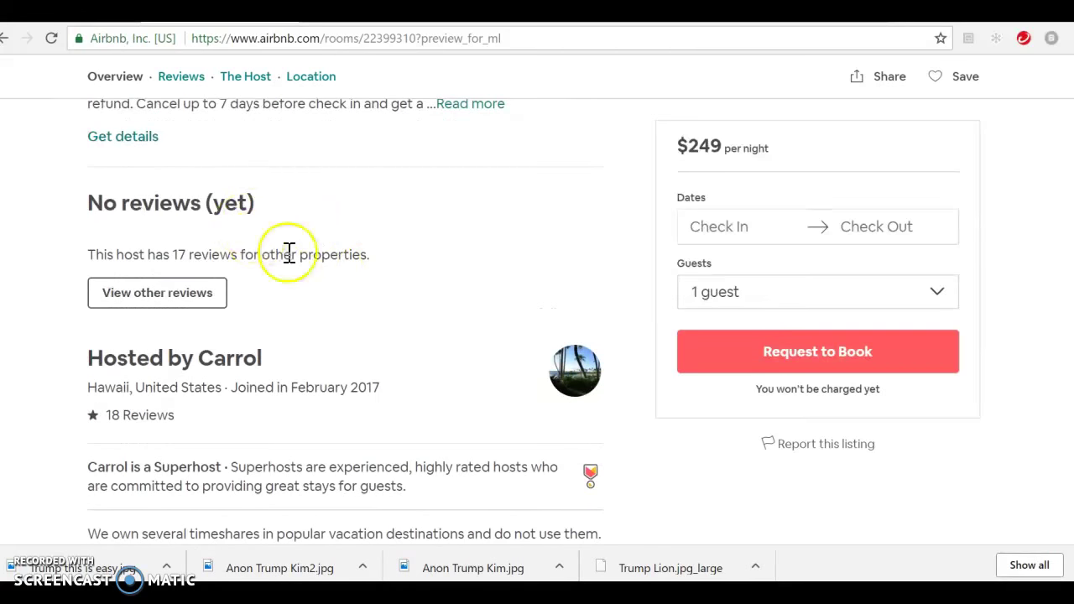
scroll(442, 300, "up", 15)
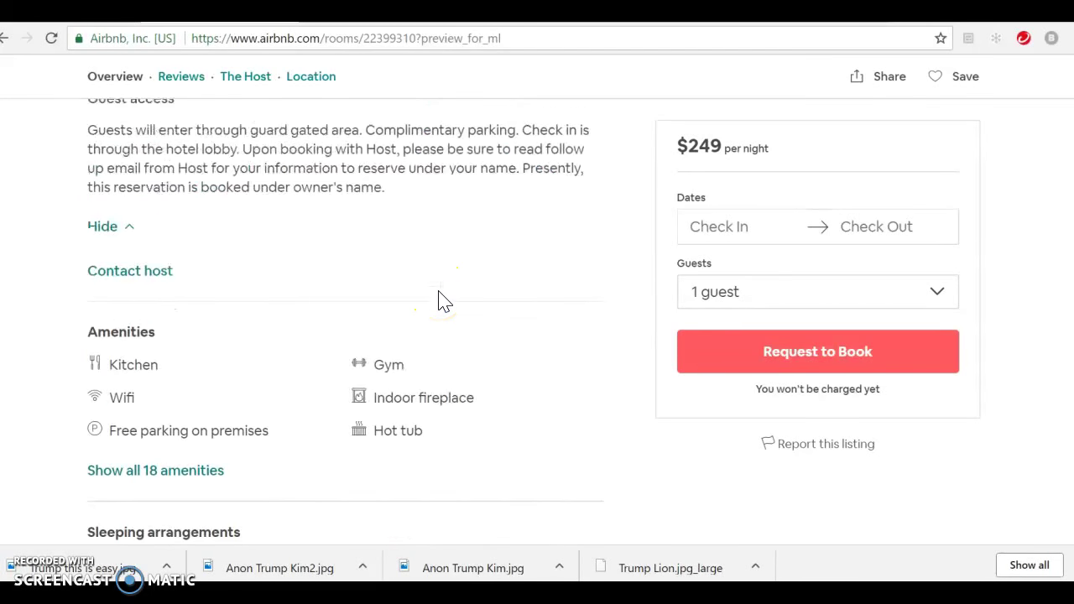
scroll(599, 289, "down", 2)
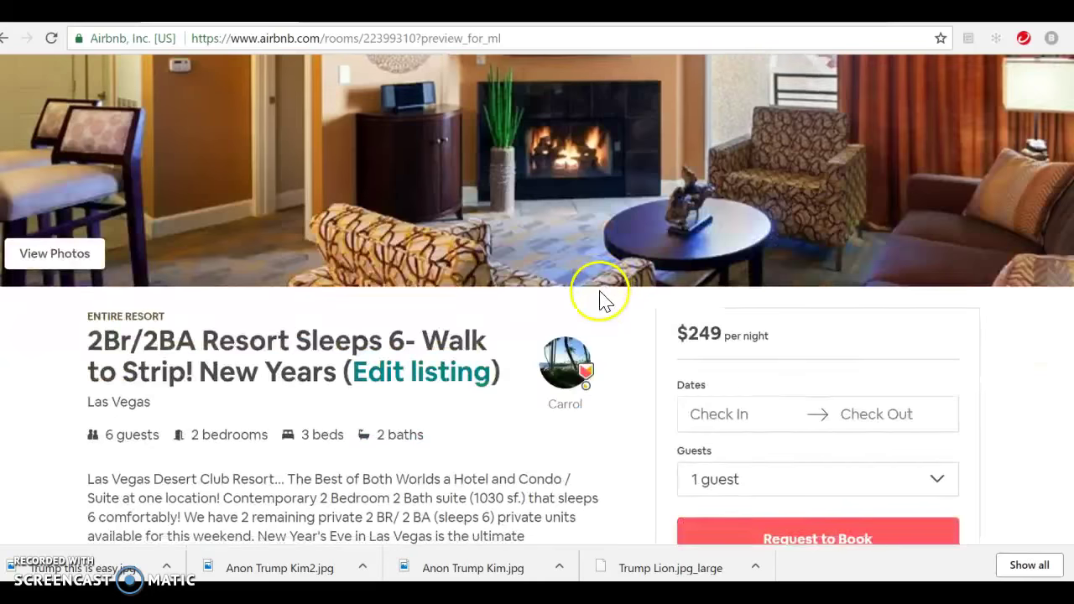
Step: Return from the preview to the listing's management page and review its details from photos through location, guest resources and listing status
scroll(598, 296, "up", 4)
left_click(920, 164)
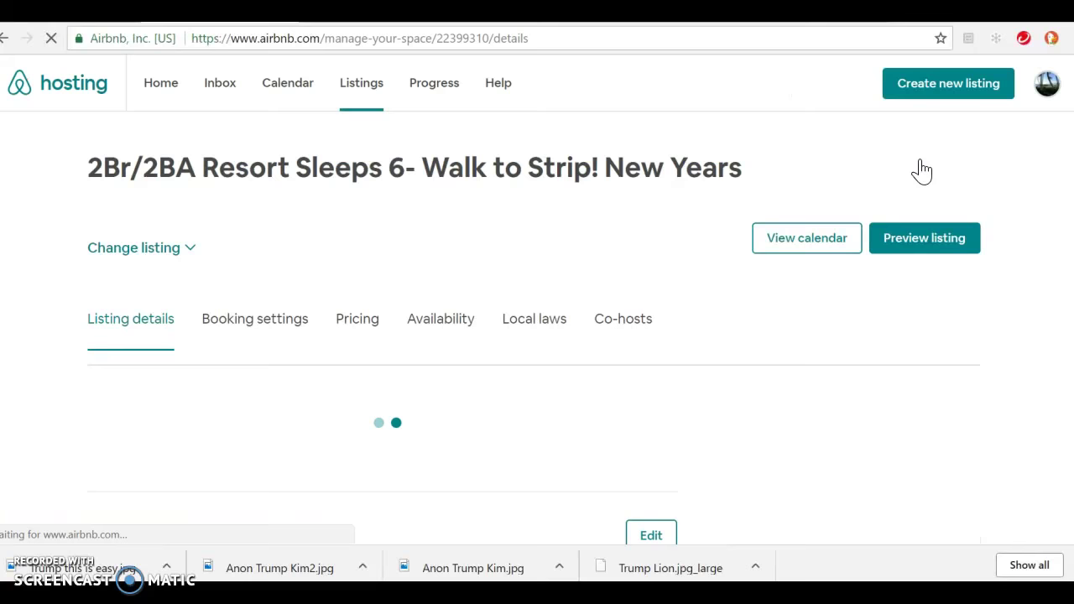
scroll(789, 210, "down", 2)
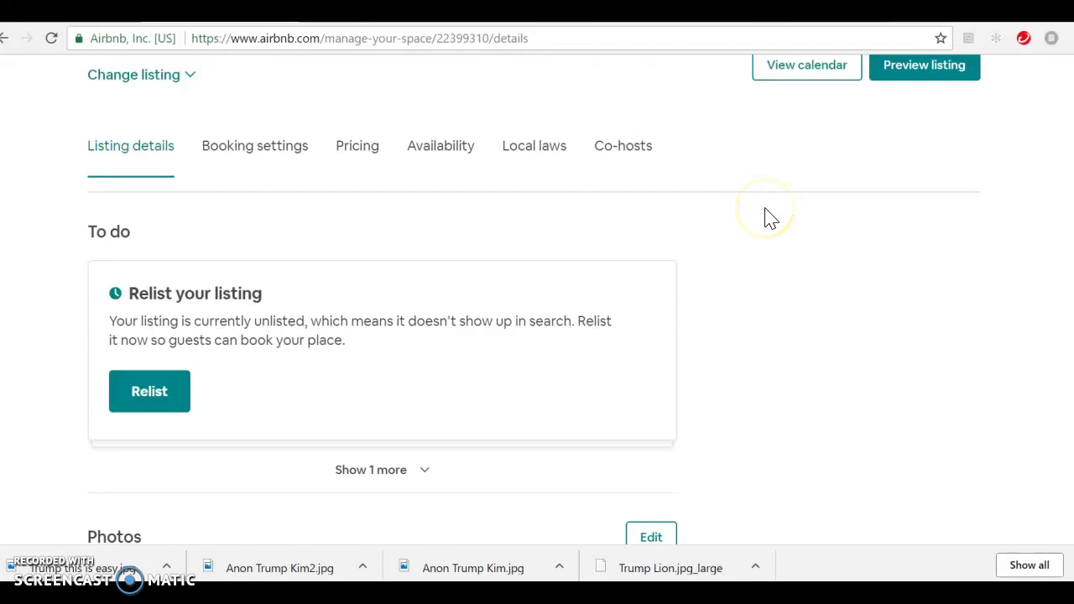
scroll(770, 218, "down", 3)
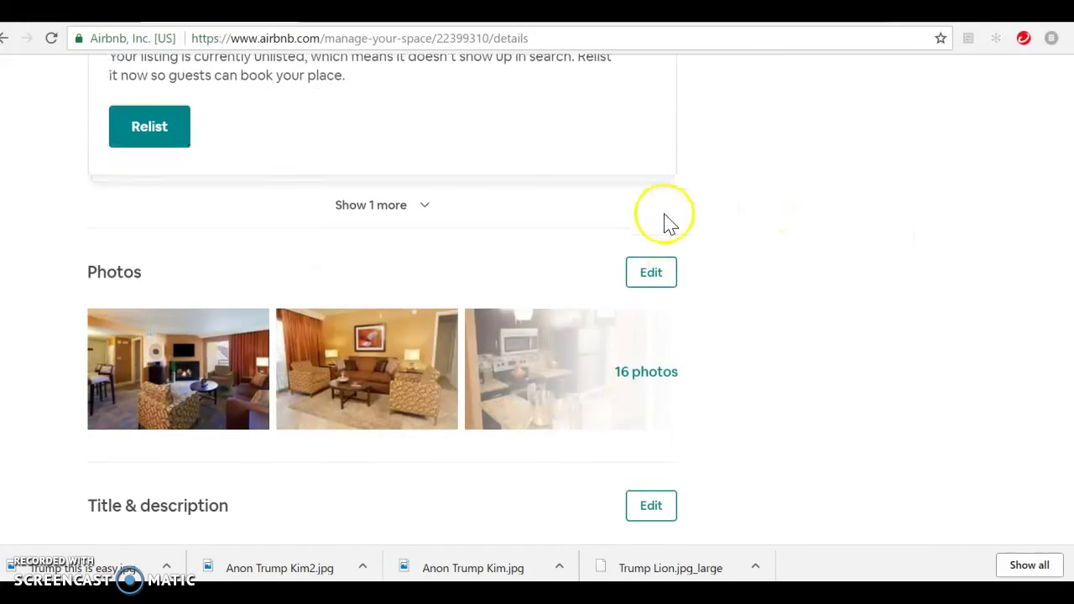
scroll(697, 220, "down", 1)
scroll(705, 198, "down", 2)
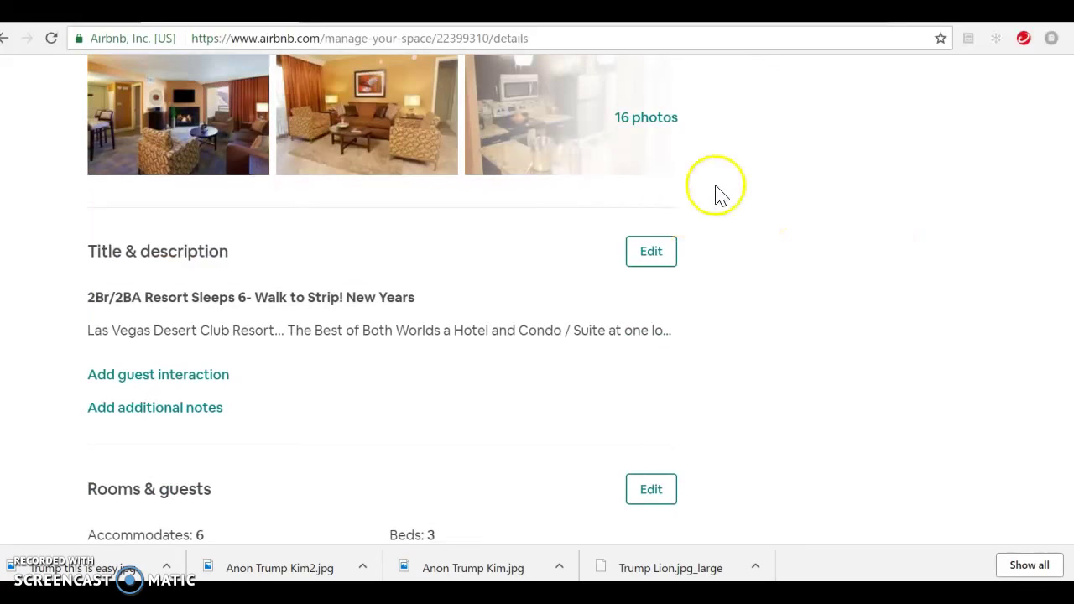
scroll(700, 266, "down", 3)
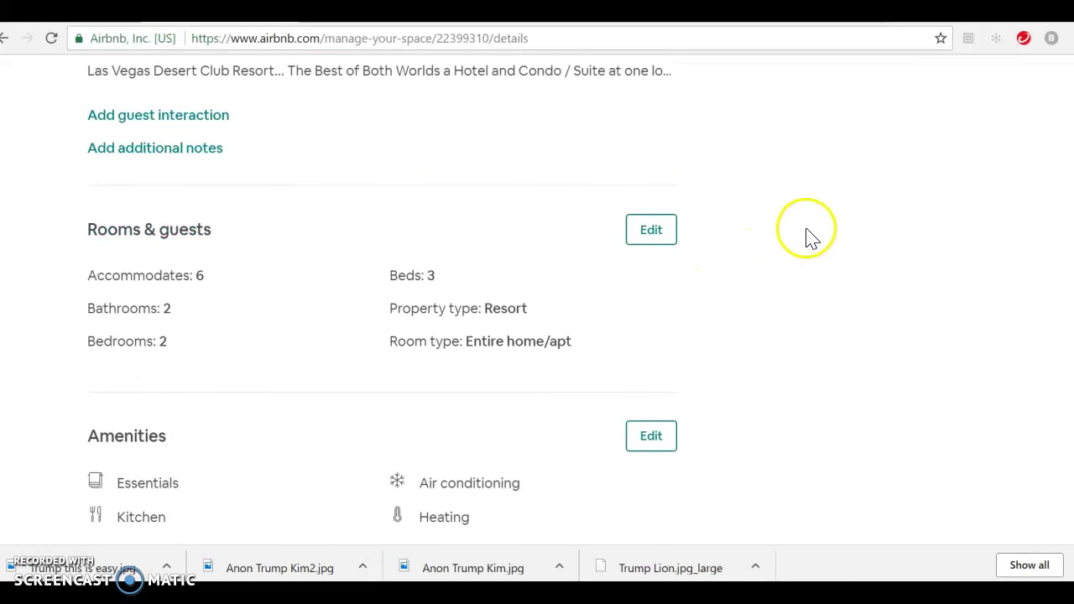
scroll(839, 239, "down", 3)
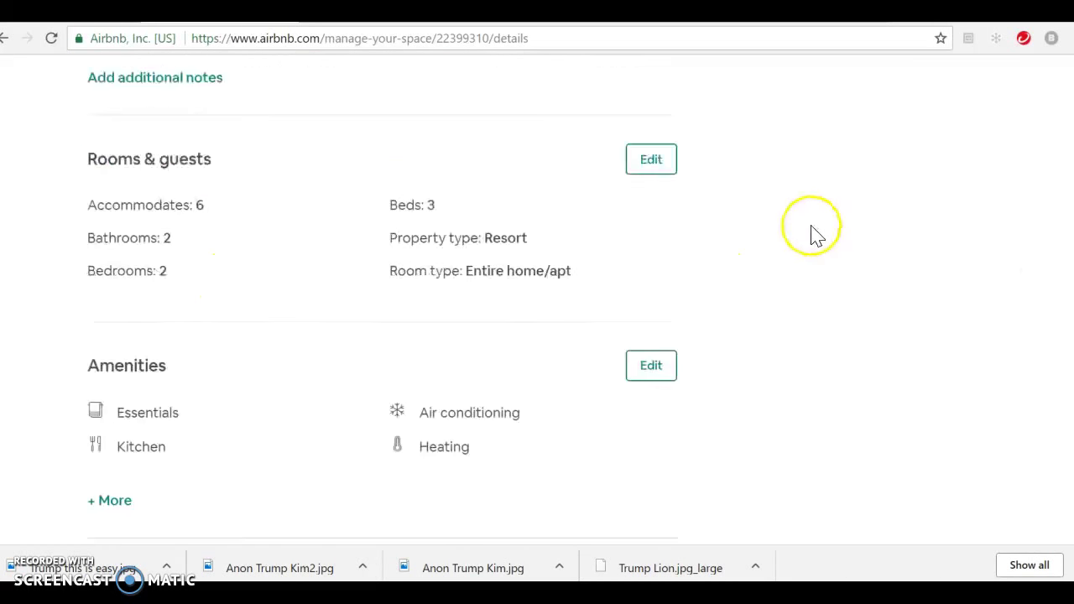
scroll(713, 220, "down", 2)
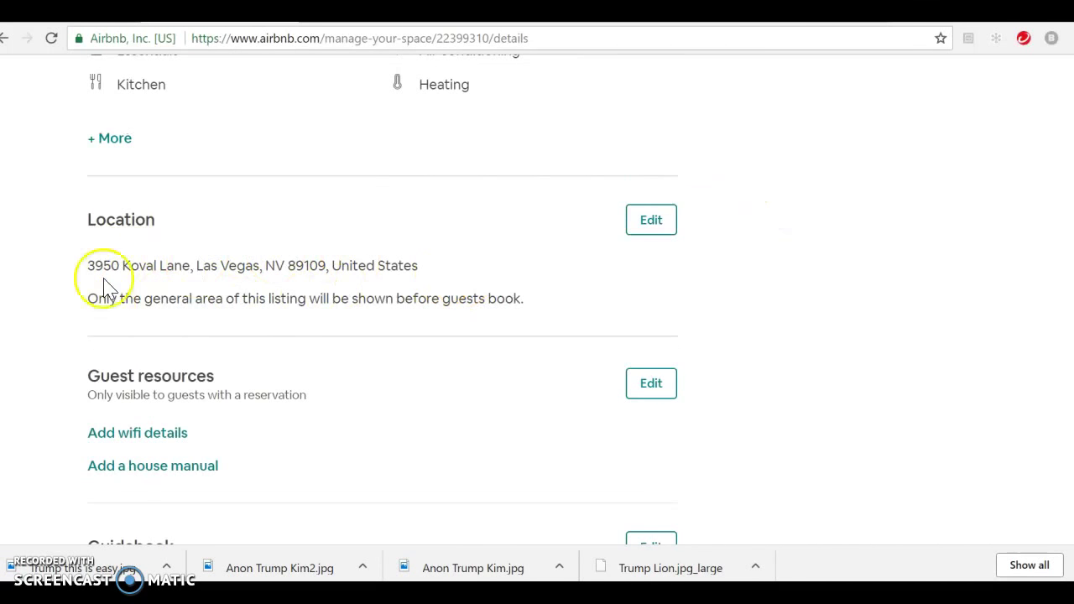
scroll(829, 262, "down", 1)
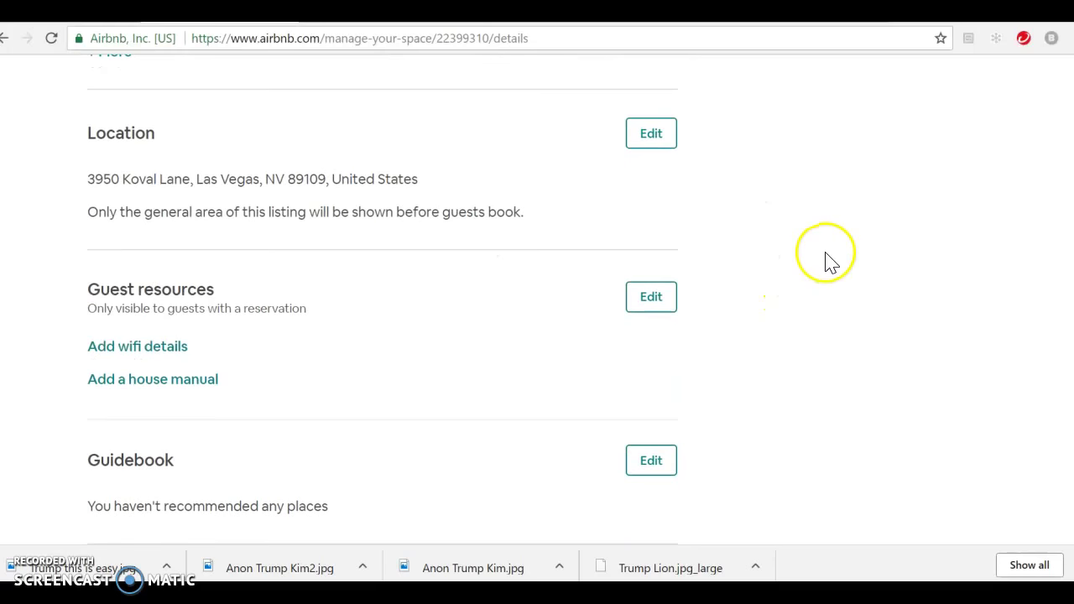
scroll(321, 306, "down", 2)
scroll(293, 318, "down", 1)
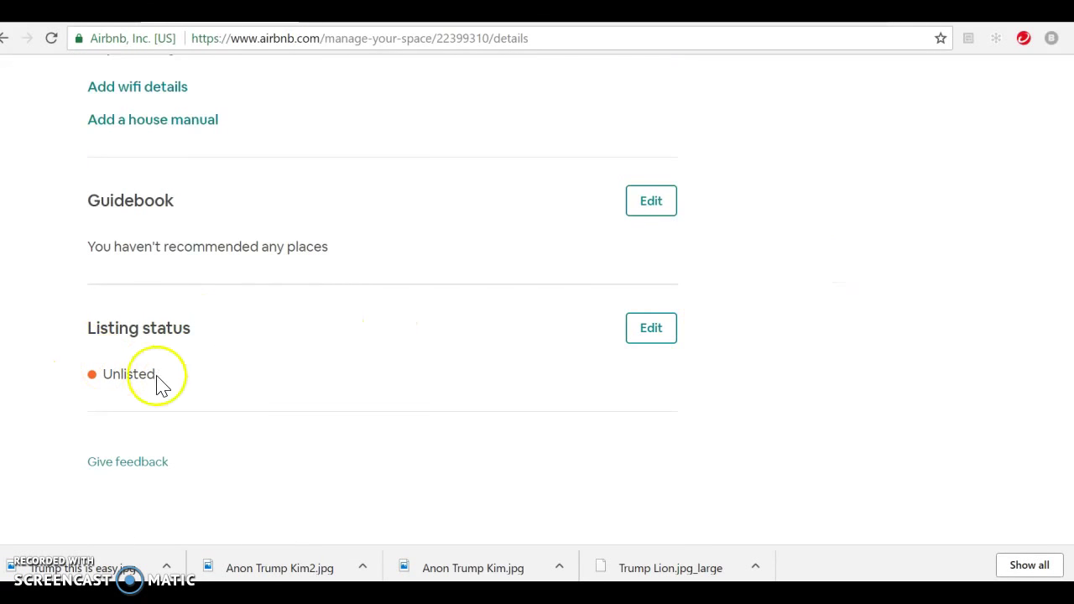
scroll(820, 302, "up", 12)
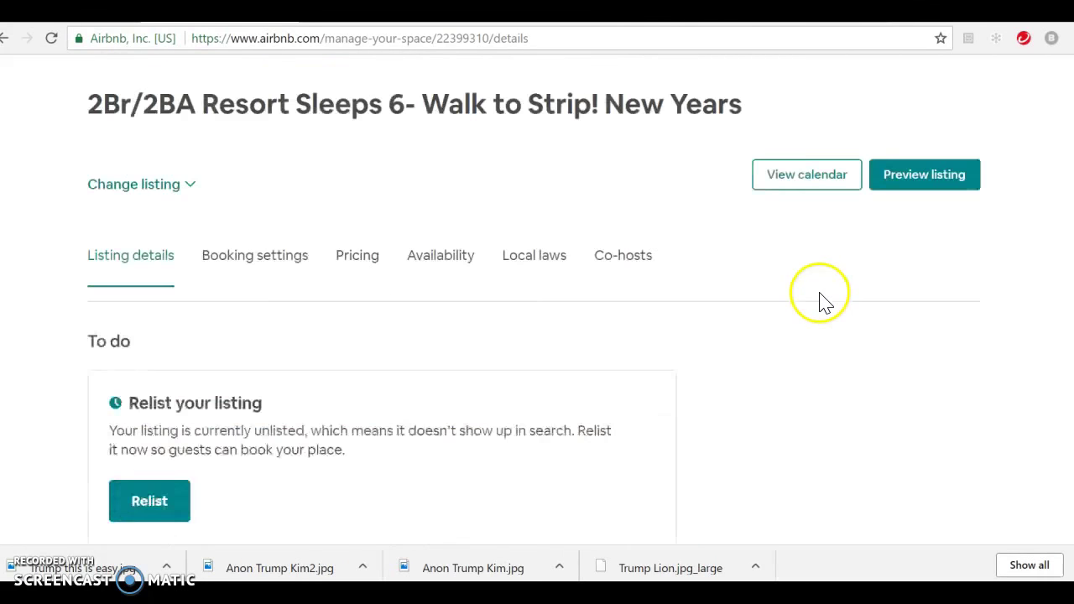
Step: Check the listing's to-do section and glance at its booking settings
scroll(818, 309, "down", 1)
scroll(811, 307, "down", 2)
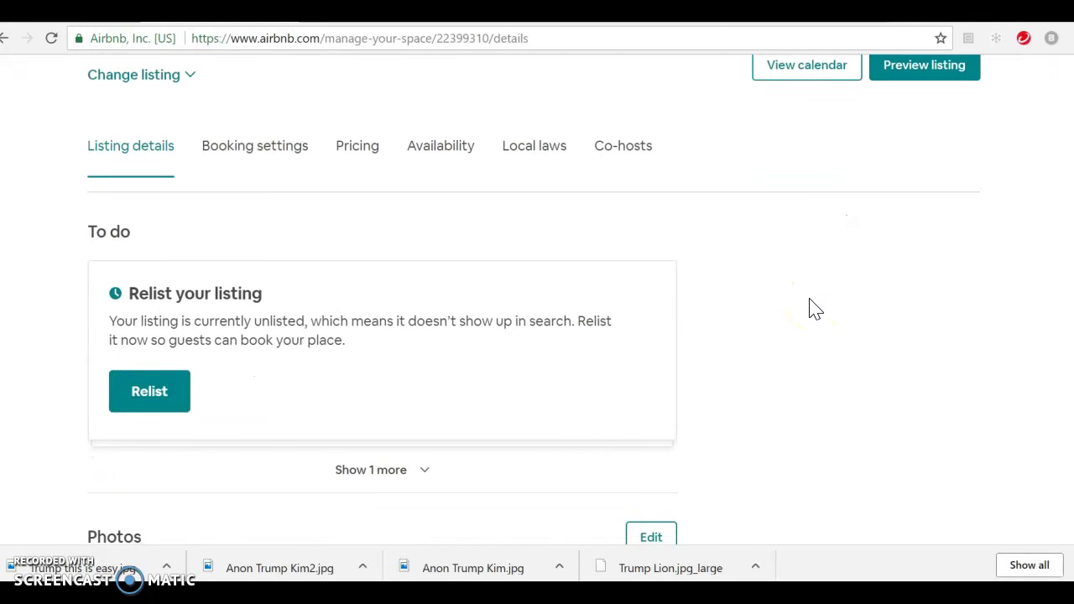
scroll(805, 304, "up", 3)
left_click(240, 324)
scroll(294, 330, "down", 2)
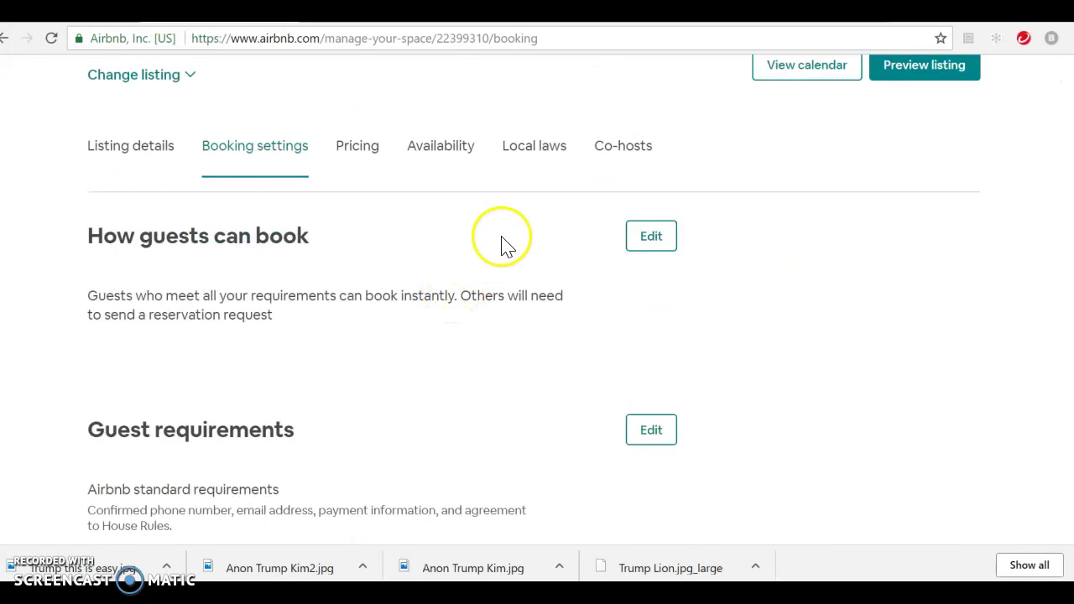
Step: Go back to the listing details and look over the photos, amenities and location sections again
left_click(151, 148)
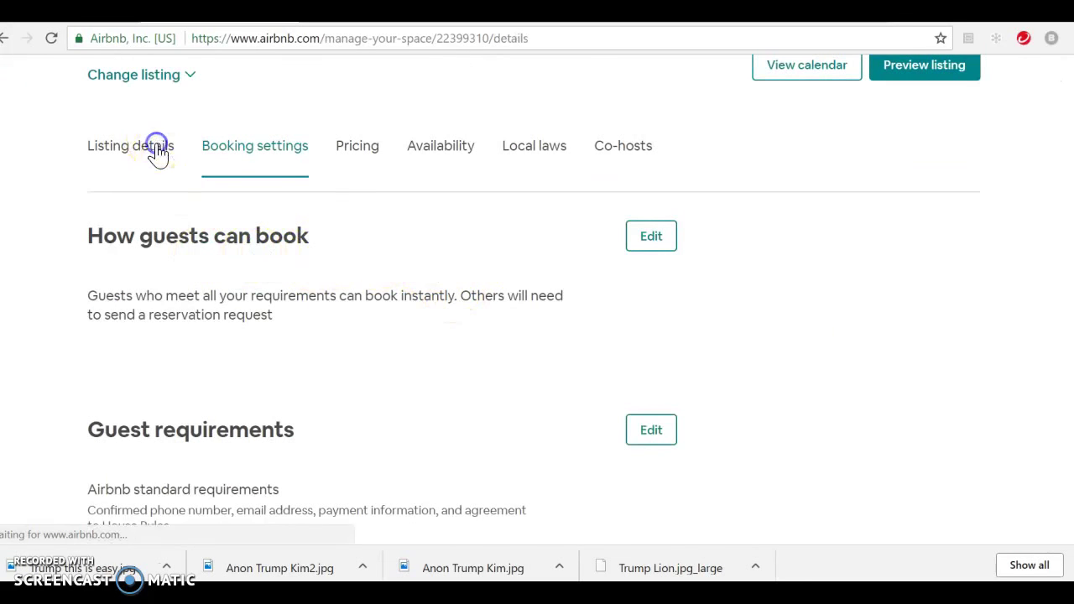
scroll(431, 269, "down", 3)
scroll(432, 270, "down", 9)
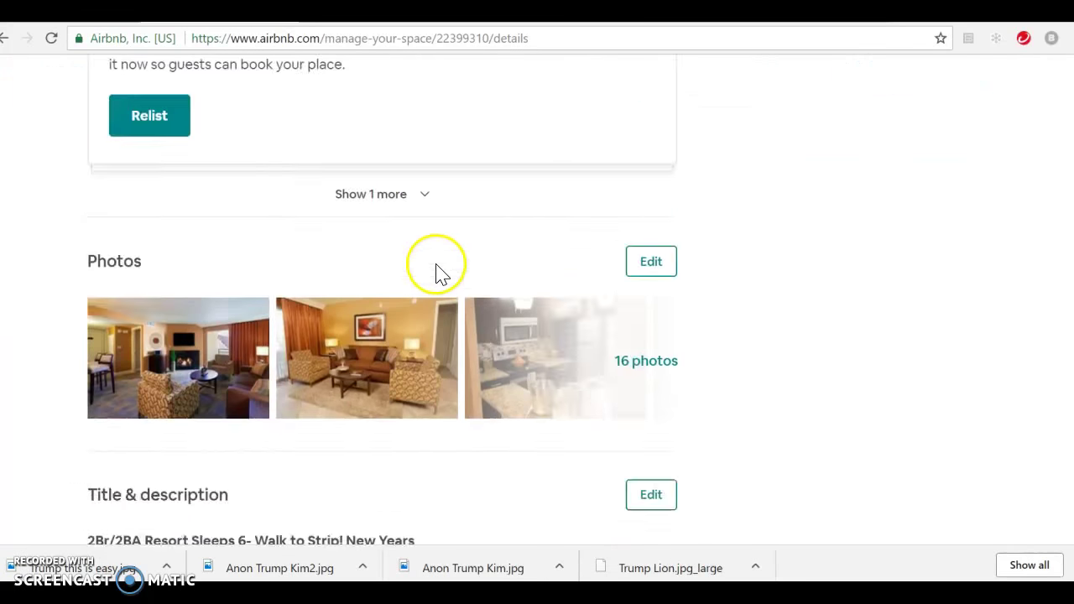
scroll(481, 272, "down", 8)
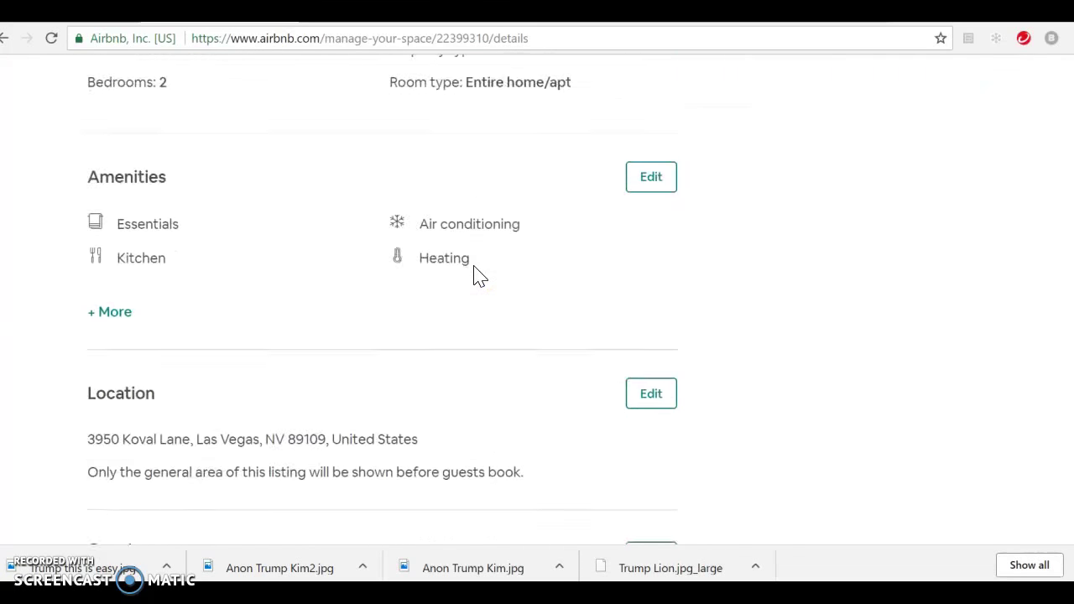
scroll(478, 277, "down", 2)
scroll(474, 272, "up", 3)
left_click(477, 284)
scroll(479, 283, "up", 2)
scroll(483, 285, "up", 7)
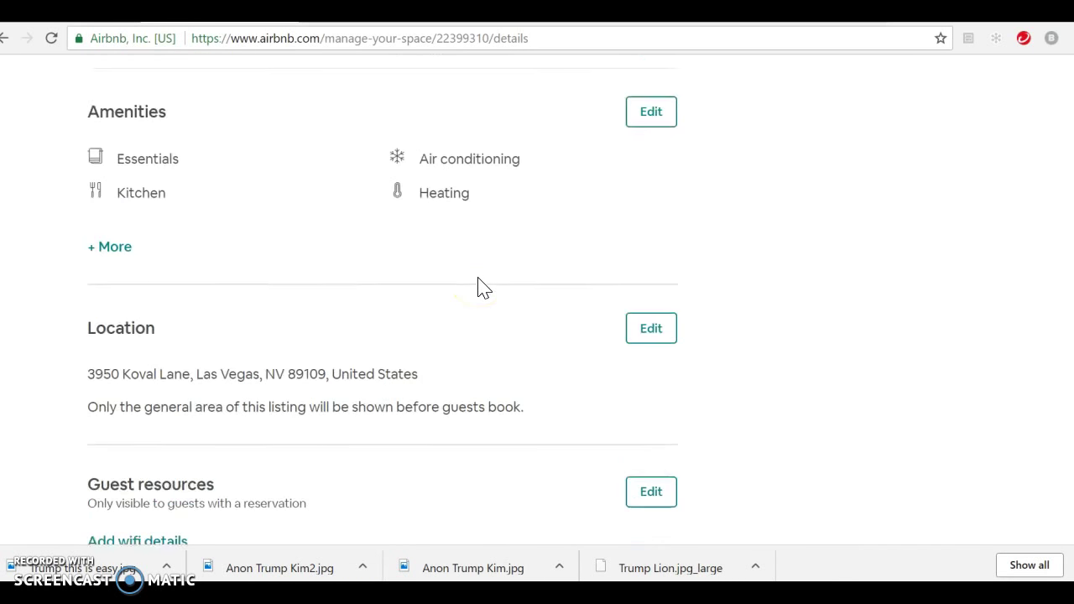
scroll(483, 288, "up", 9)
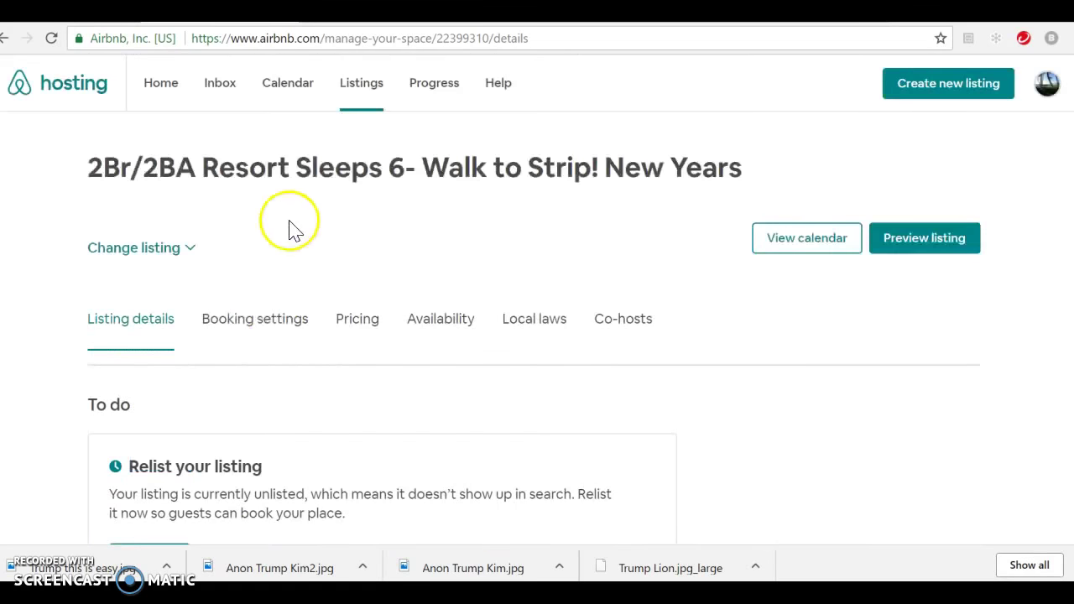
Step: Examine how guests can book and the guest requirements in the listing's booking settings
left_click(268, 318)
scroll(684, 332, "down", 2)
scroll(690, 317, "down", 1)
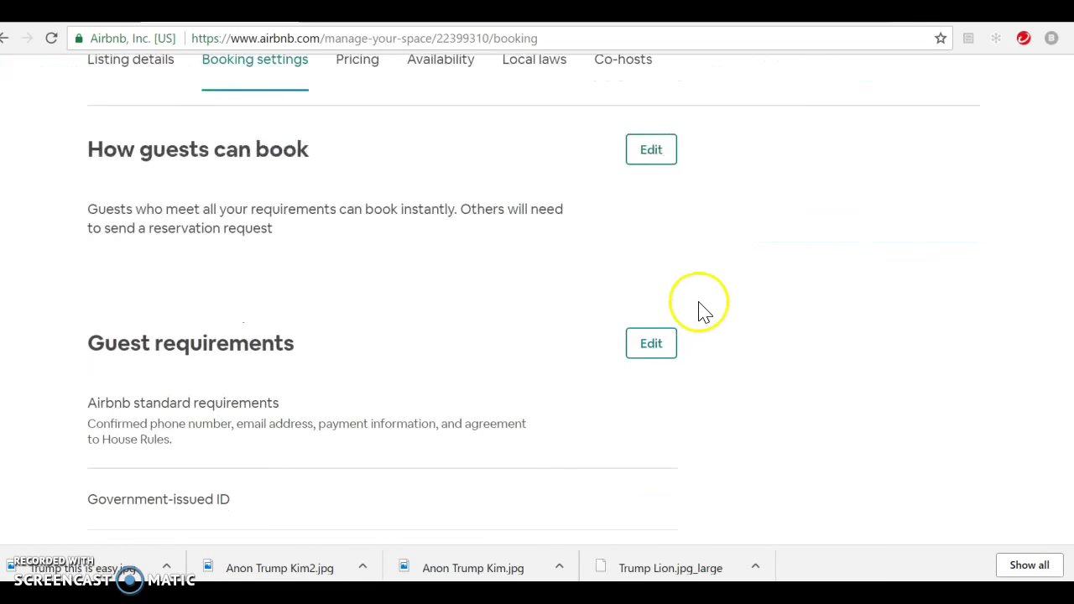
scroll(727, 292, "down", 4)
scroll(801, 282, "down", 1)
scroll(801, 281, "up", 2)
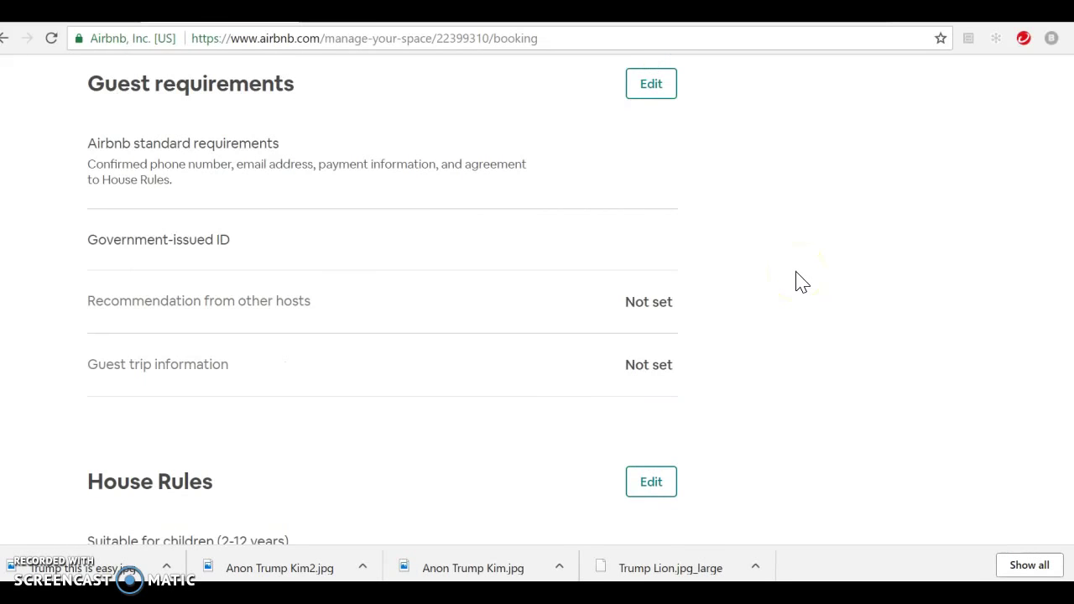
scroll(801, 281, "up", 1)
scroll(802, 281, "up", 3)
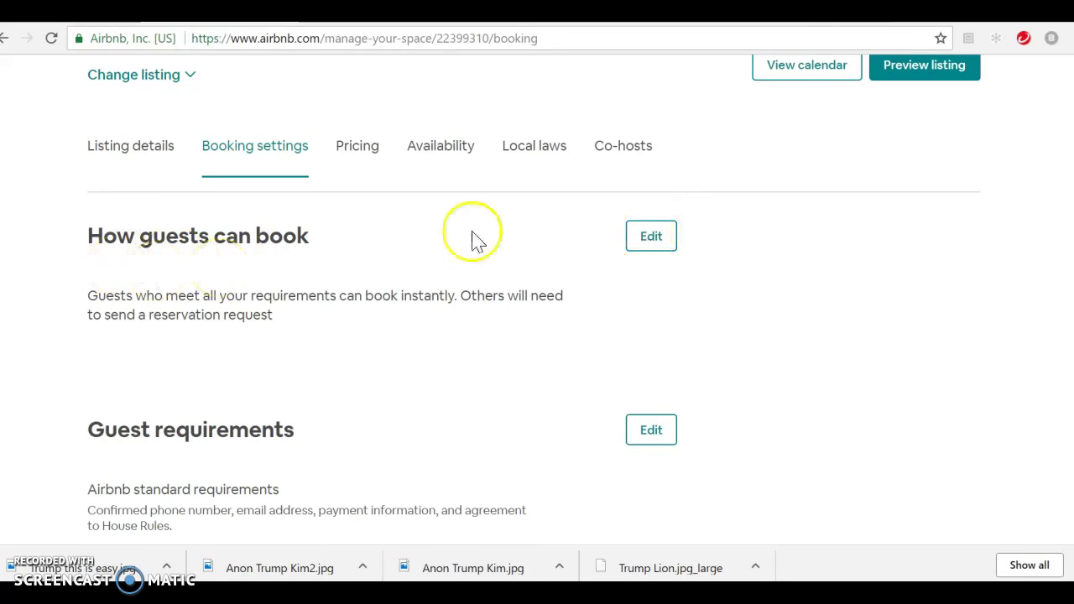
Step: Open the choices for how guests can book, compare instant booking with reservation requests, and cancel
left_click(654, 239)
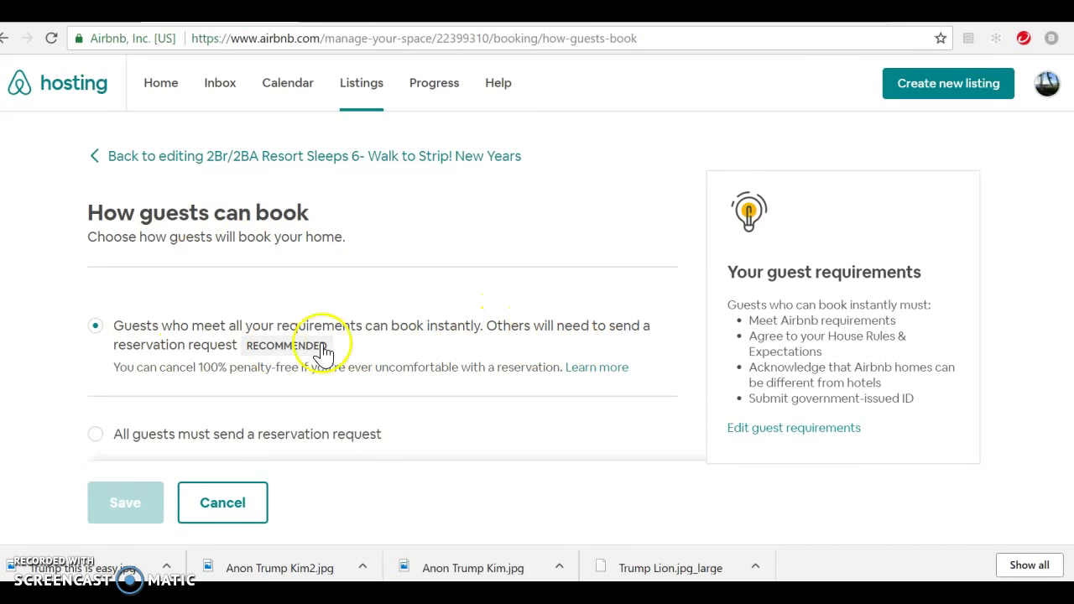
scroll(575, 431, "down", 1)
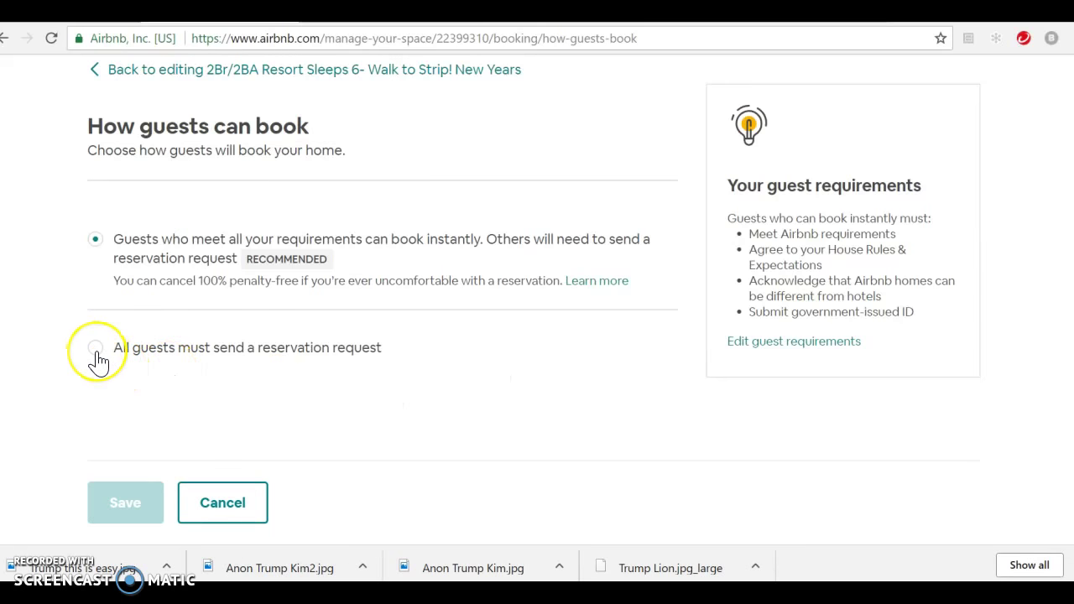
left_click(222, 503)
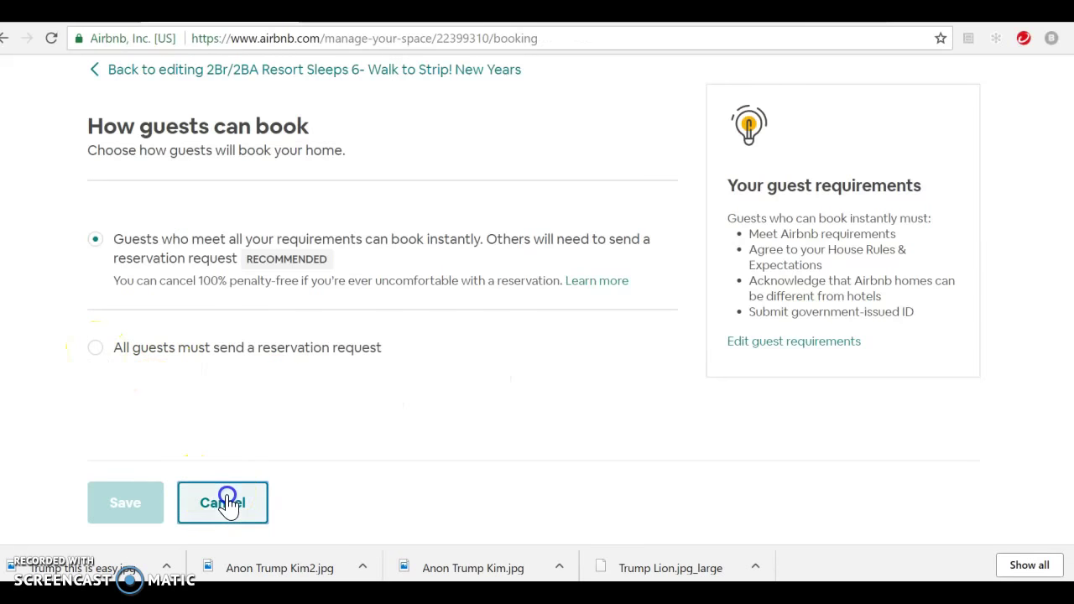
Step: Review the guest requirements, house rules, check-in and checkout times, and cancellation policy in the booking settings
scroll(577, 338, "down", 3)
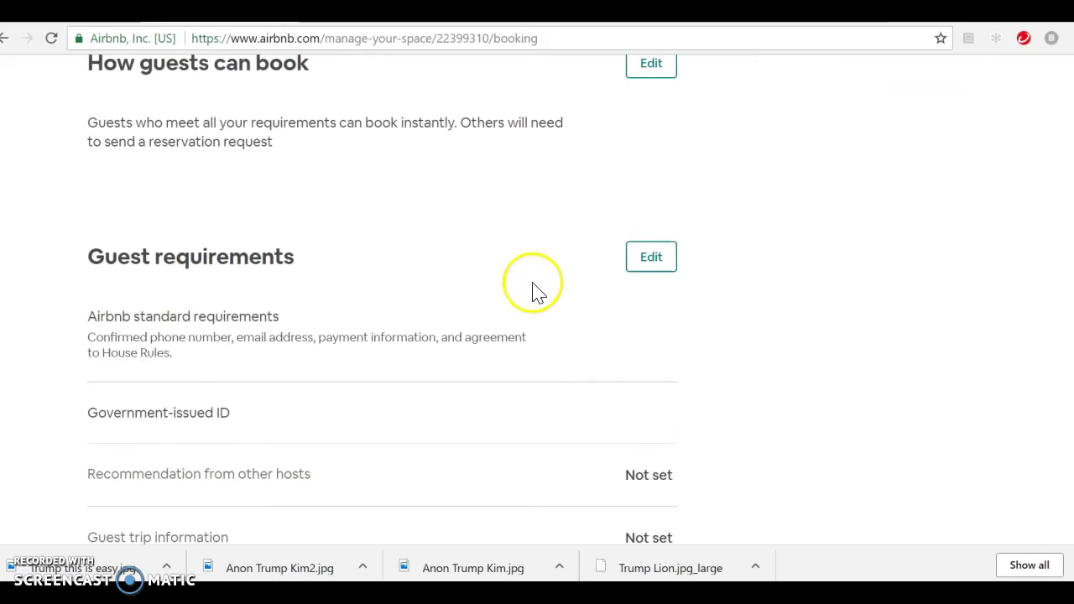
scroll(419, 300, "down", 1)
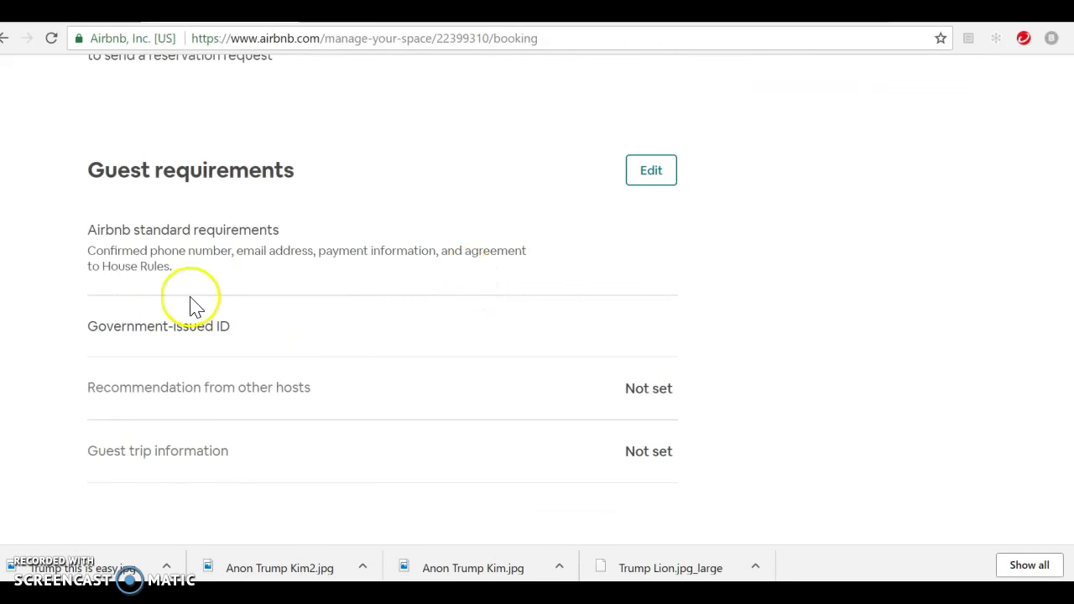
scroll(373, 312, "down", 3)
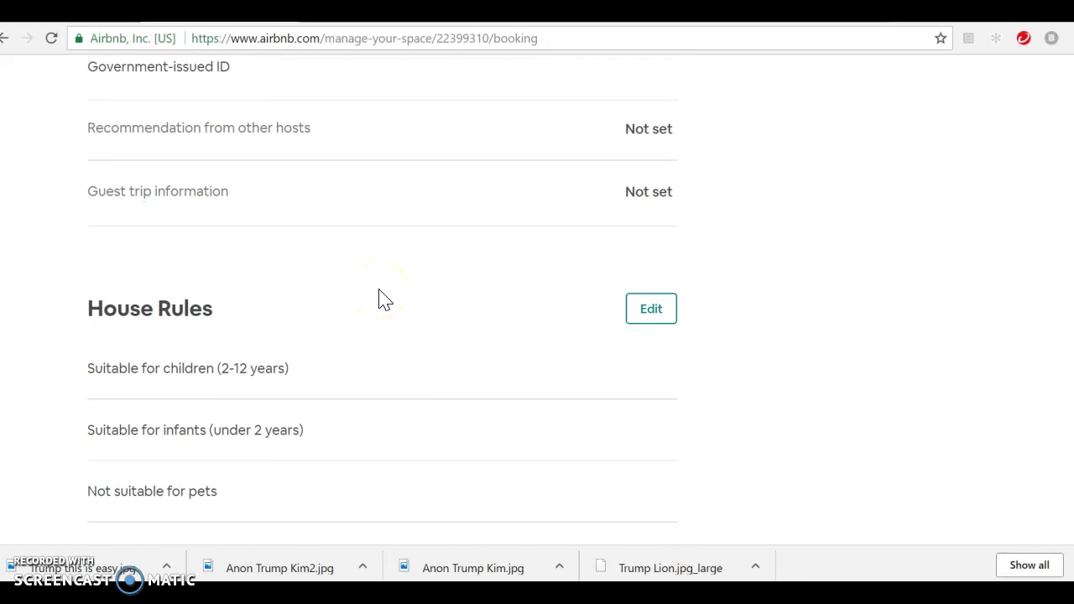
scroll(384, 300, "down", 1)
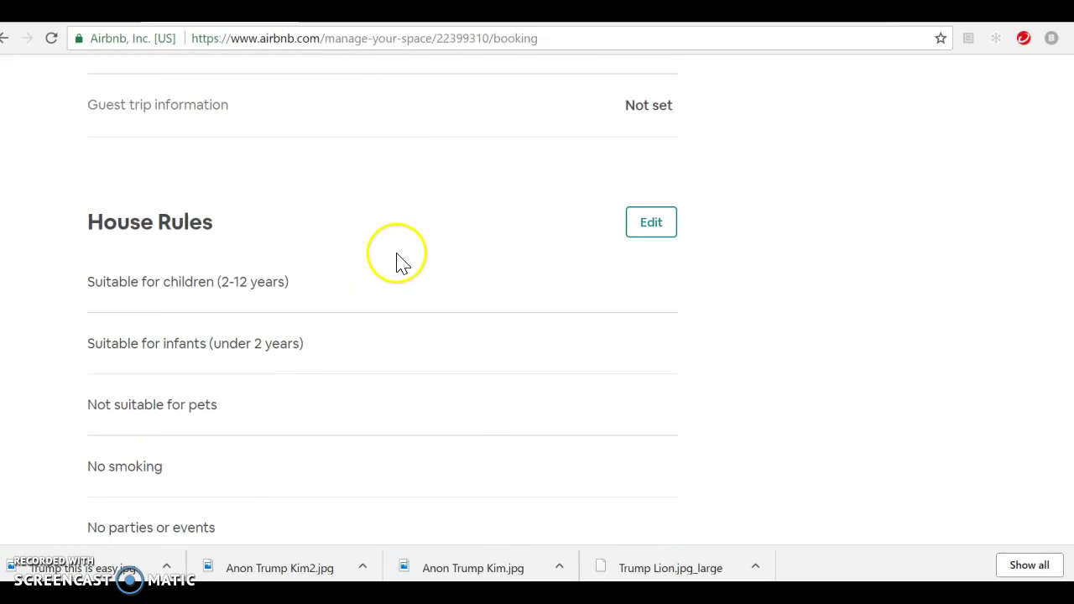
scroll(303, 361, "down", 4)
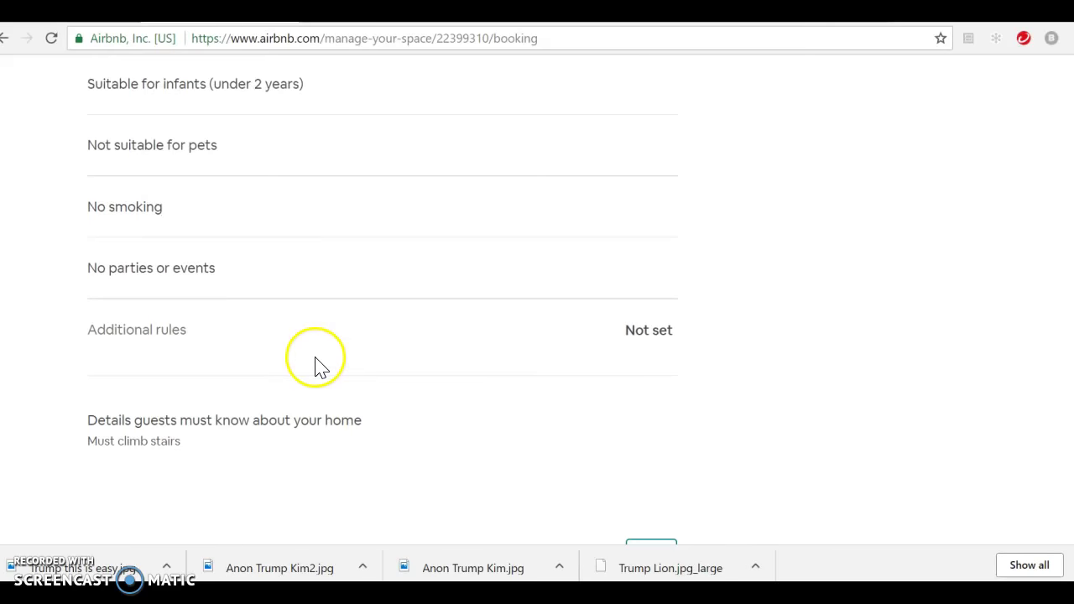
scroll(345, 336, "down", 4)
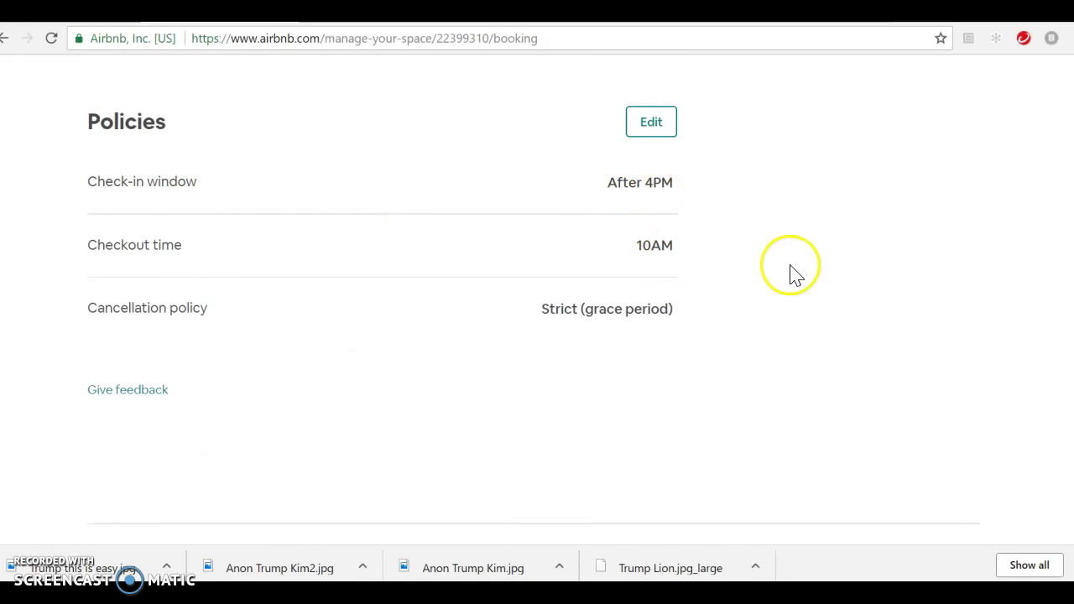
scroll(722, 281, "down", 2)
scroll(672, 271, "up", 20)
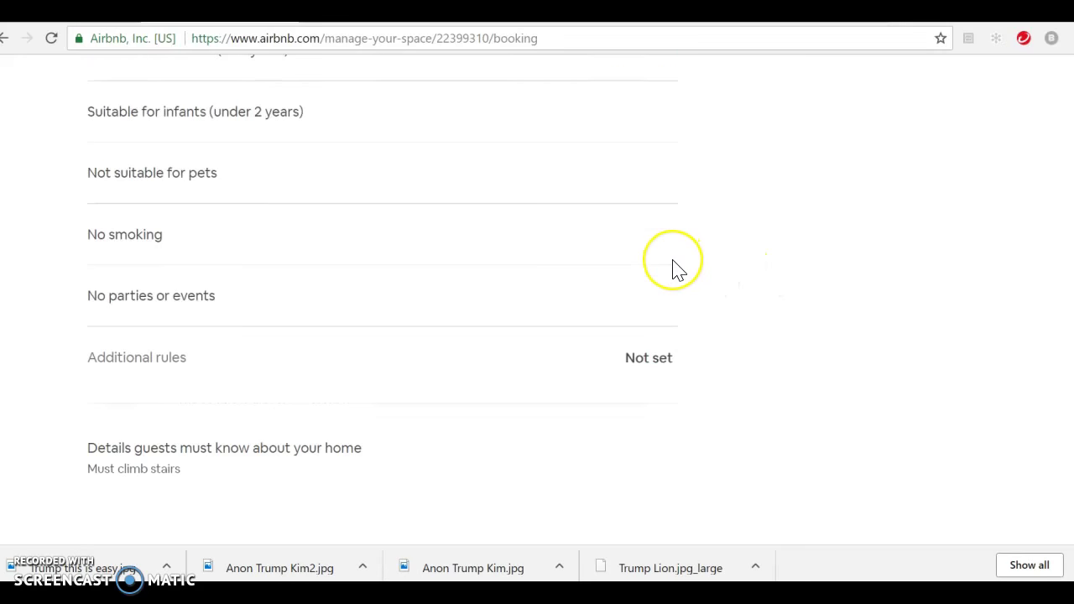
scroll(675, 268, "up", 2)
Step: Set the listing's base nightly price to $299 and save it
left_click(358, 301)
scroll(359, 306, "down", 1)
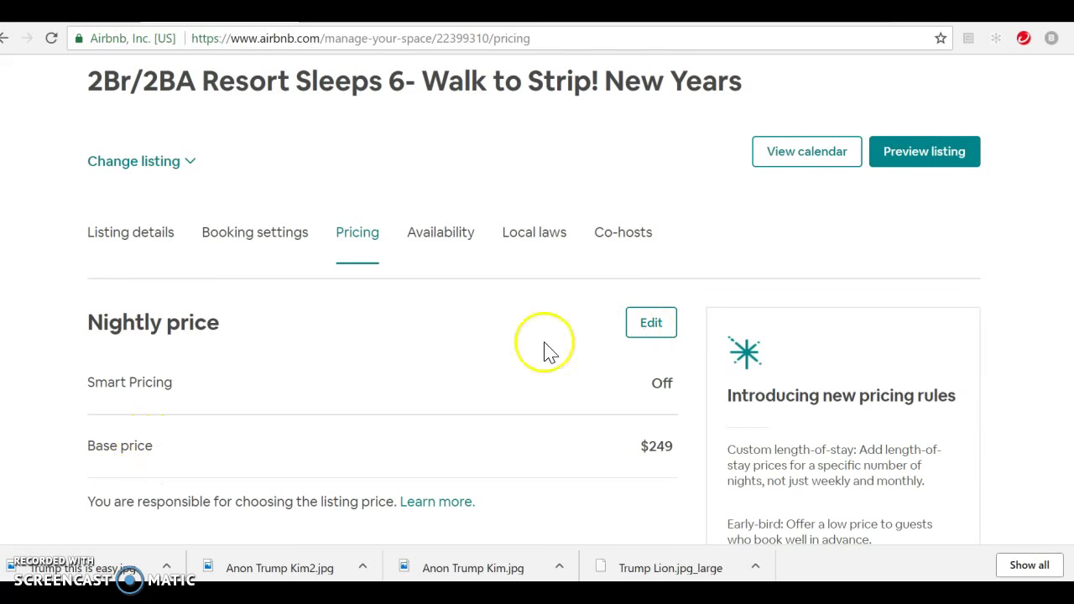
left_click(663, 330)
left_click_drag(187, 424, 84, 425)
type("299")
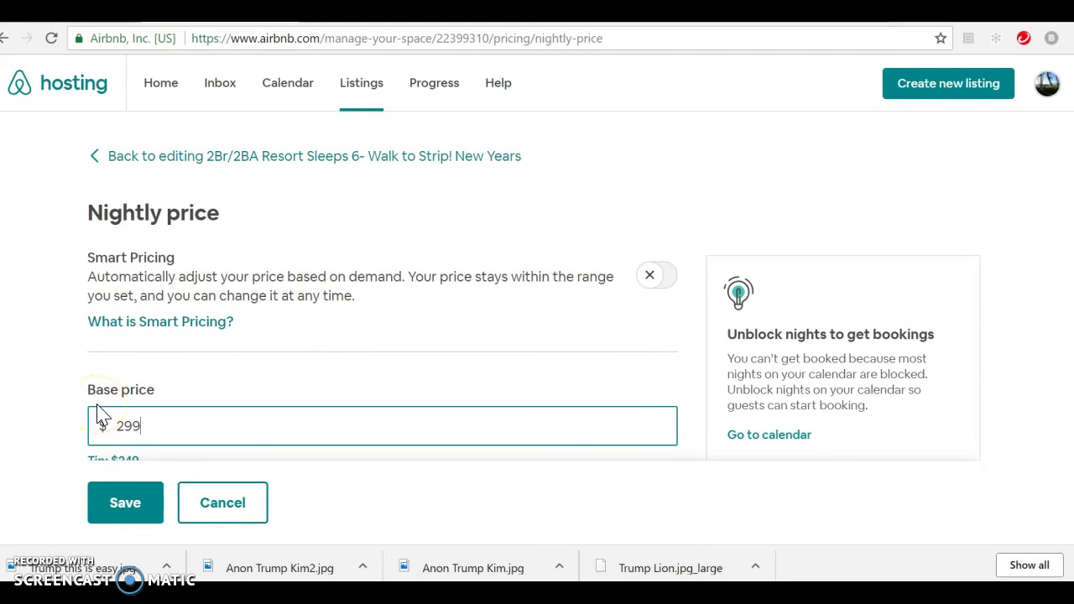
left_click(141, 514)
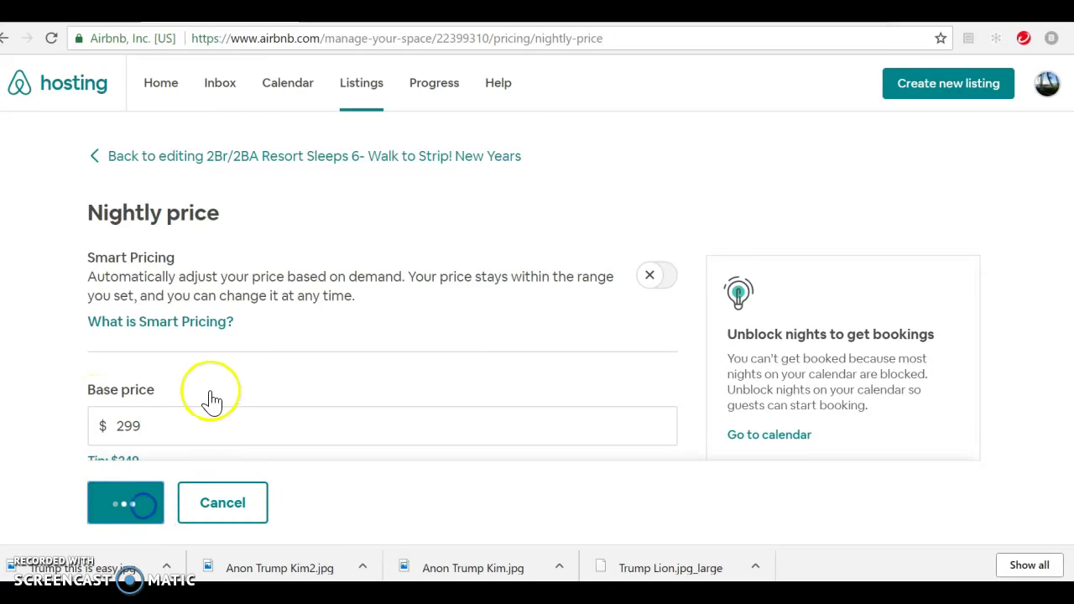
Step: Set the security deposit to $115 in the listing's standard fees and charges and save it
scroll(553, 206, "down", 5)
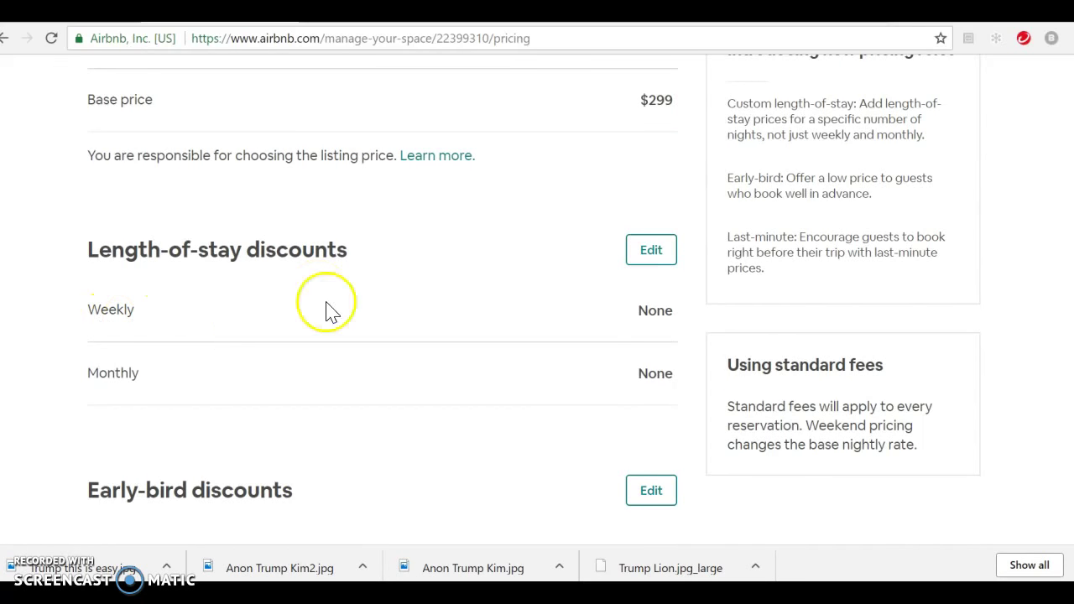
scroll(491, 276, "down", 1)
scroll(491, 277, "down", 2)
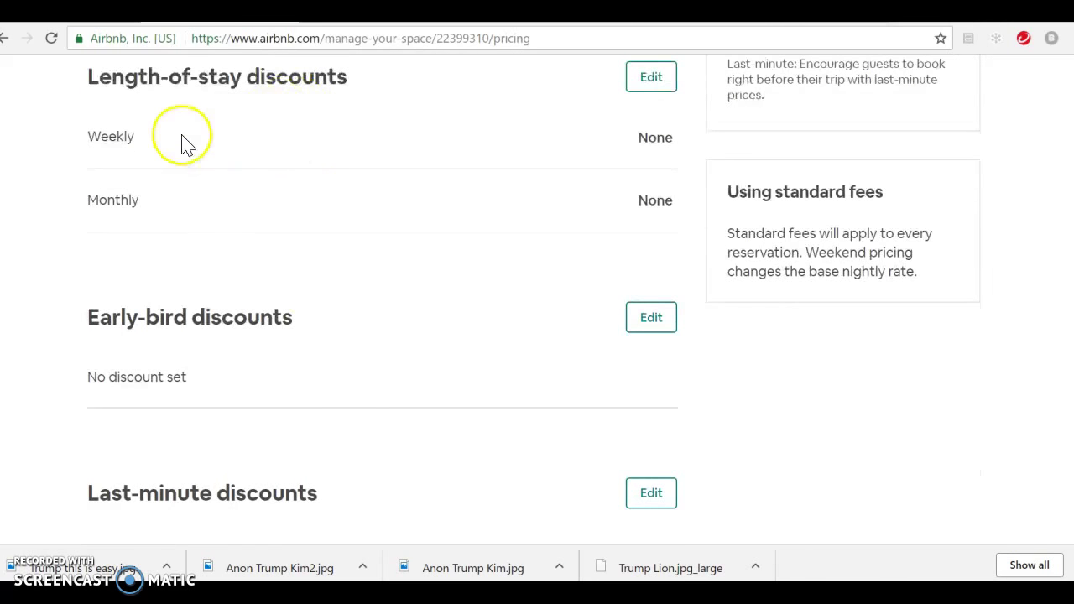
scroll(302, 369, "down", 3)
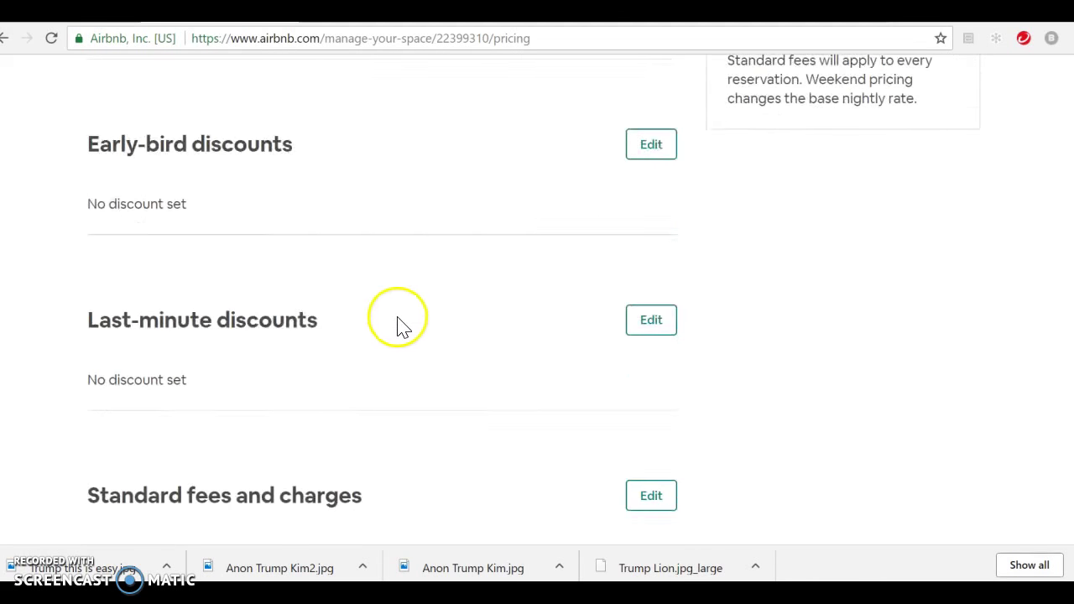
scroll(482, 259, "down", 2)
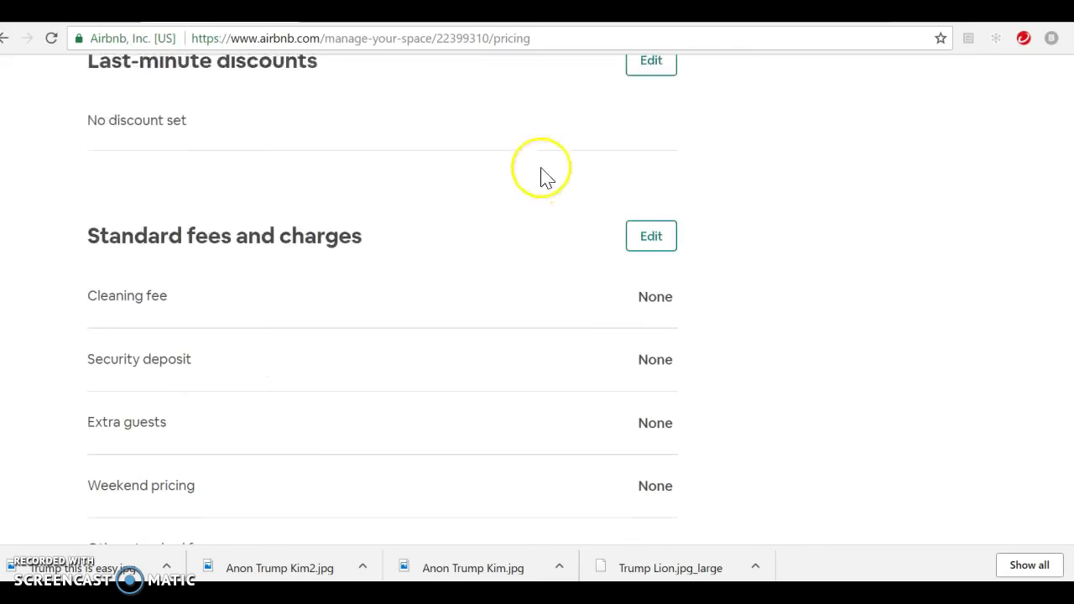
left_click(654, 239)
scroll(168, 280, "down", 2)
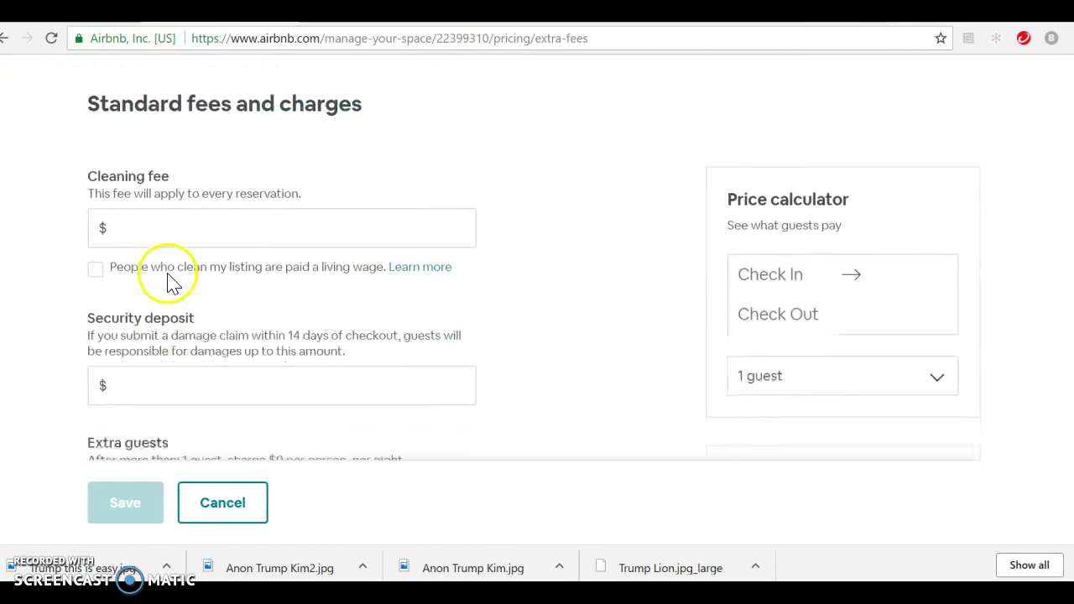
left_click(148, 319)
type("115")
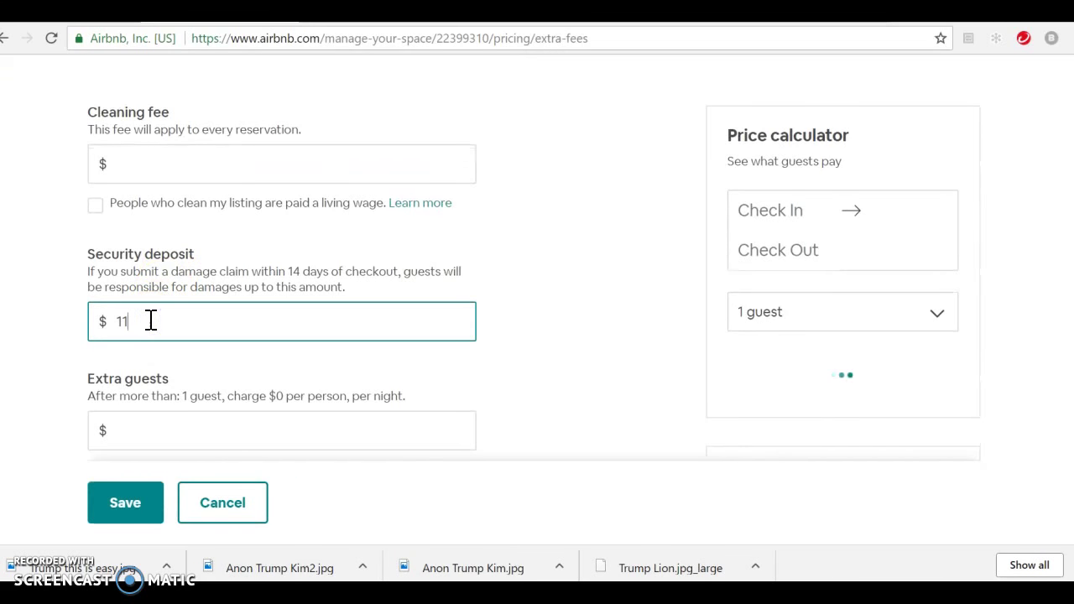
left_click(126, 503)
Step: Review the reservation preferences in the listing's availability settings, including the advance notice choices, and cancel without changing them
scroll(553, 328, "down", 7)
scroll(555, 328, "down", 9)
scroll(553, 328, "up", 15)
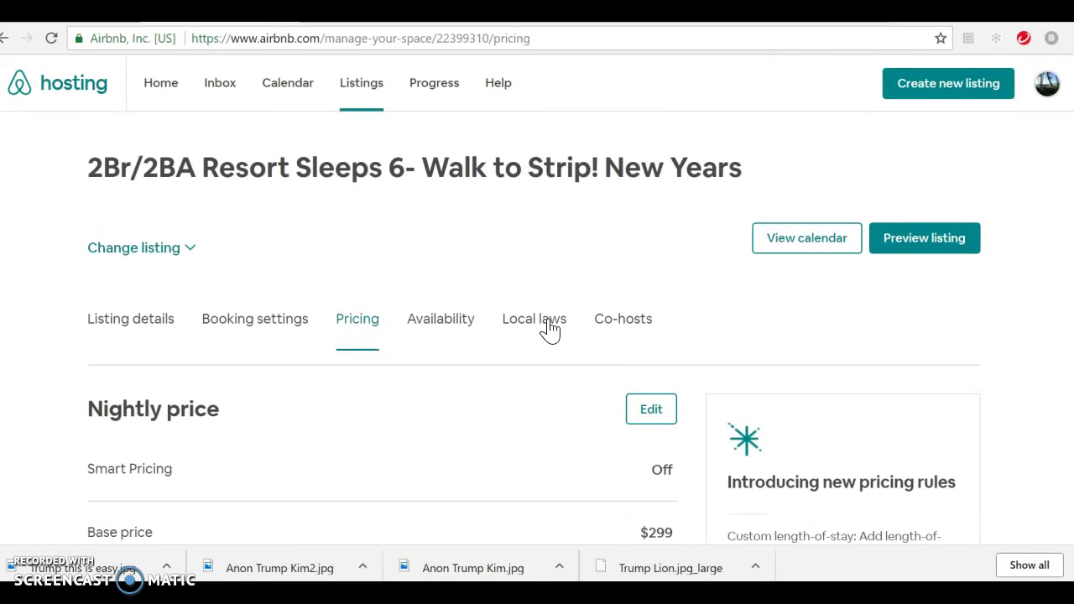
left_click(446, 319)
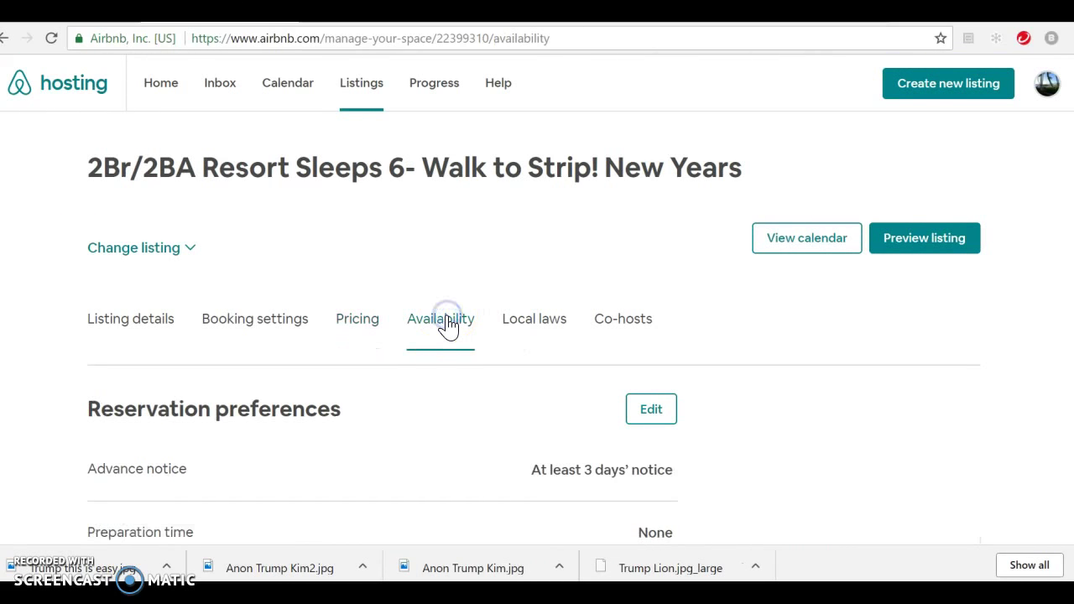
scroll(721, 352, "down", 3)
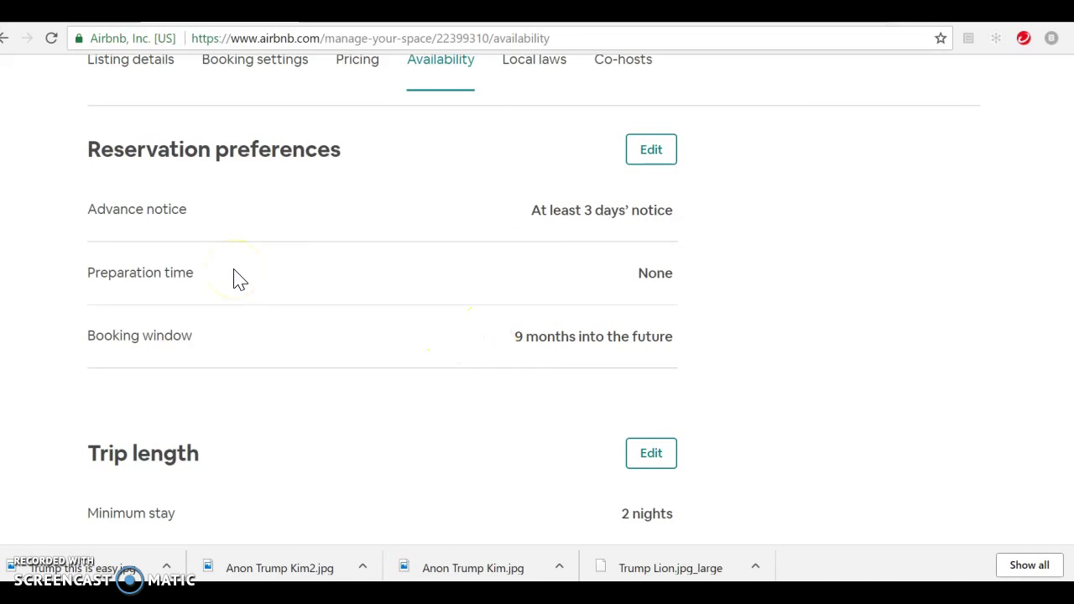
left_click(653, 151)
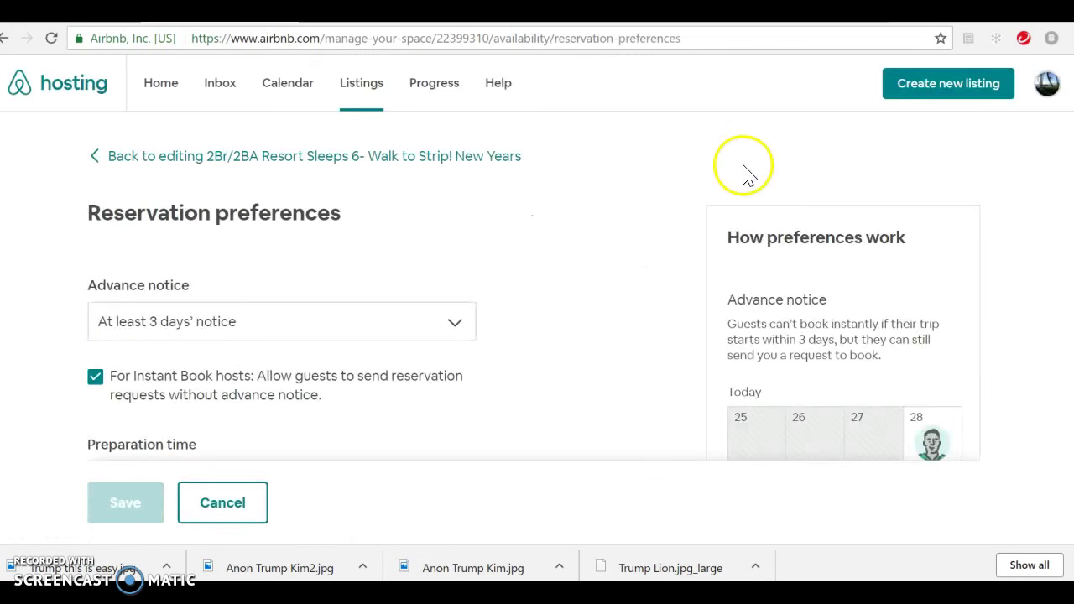
scroll(642, 172, "down", 2)
scroll(638, 170, "up", 1)
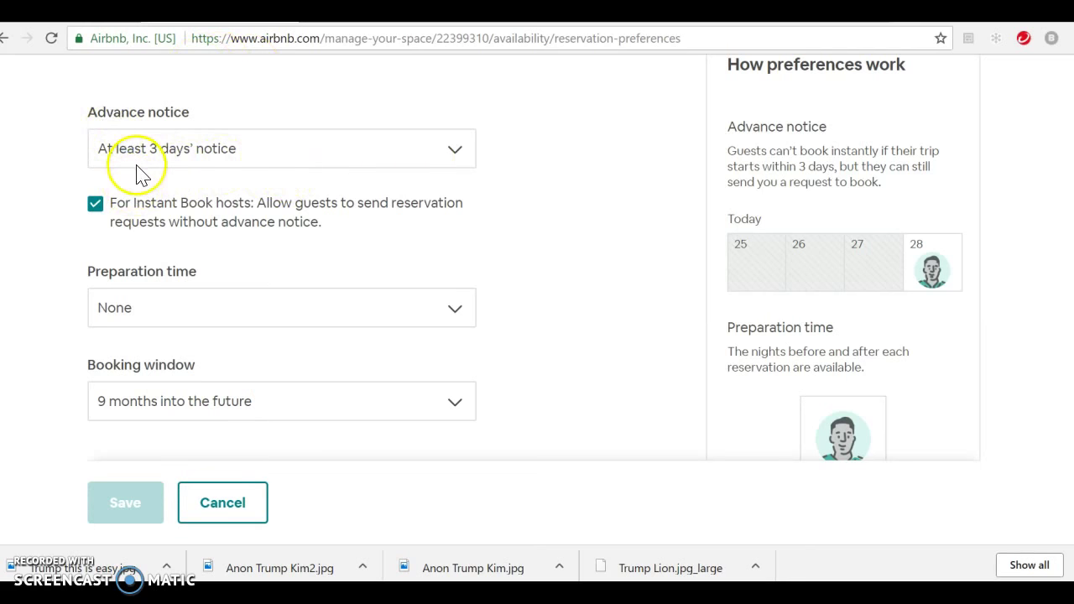
left_click(365, 158)
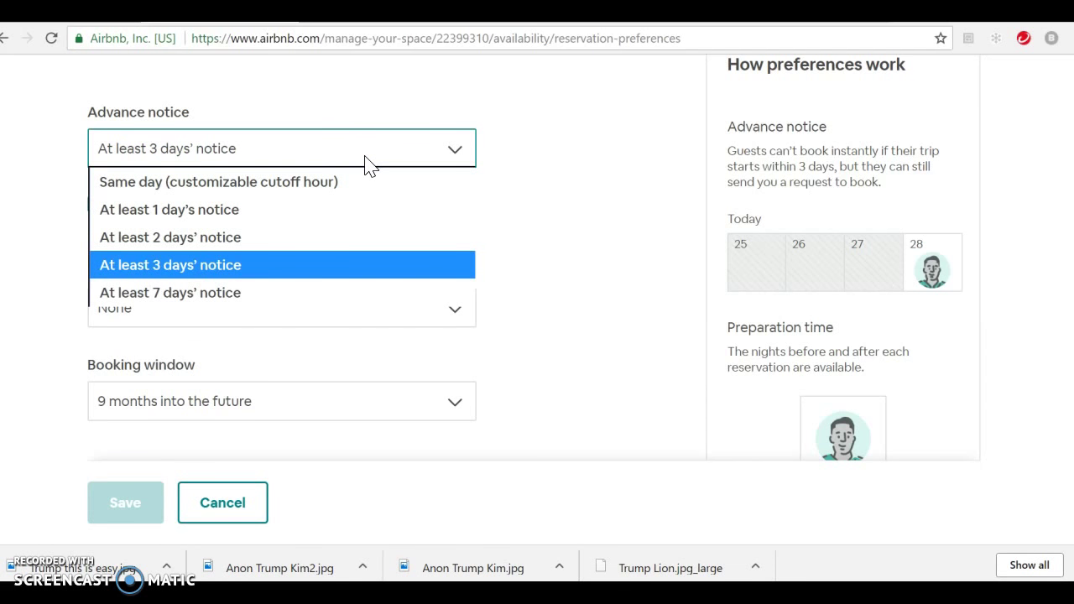
left_click(240, 267)
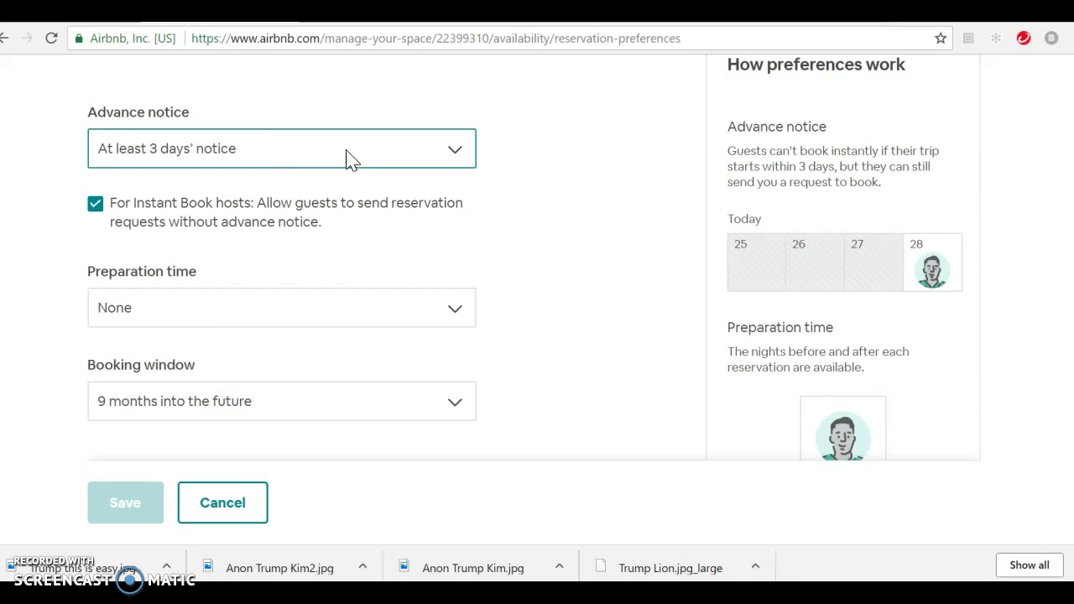
left_click_drag(345, 149, 305, 271)
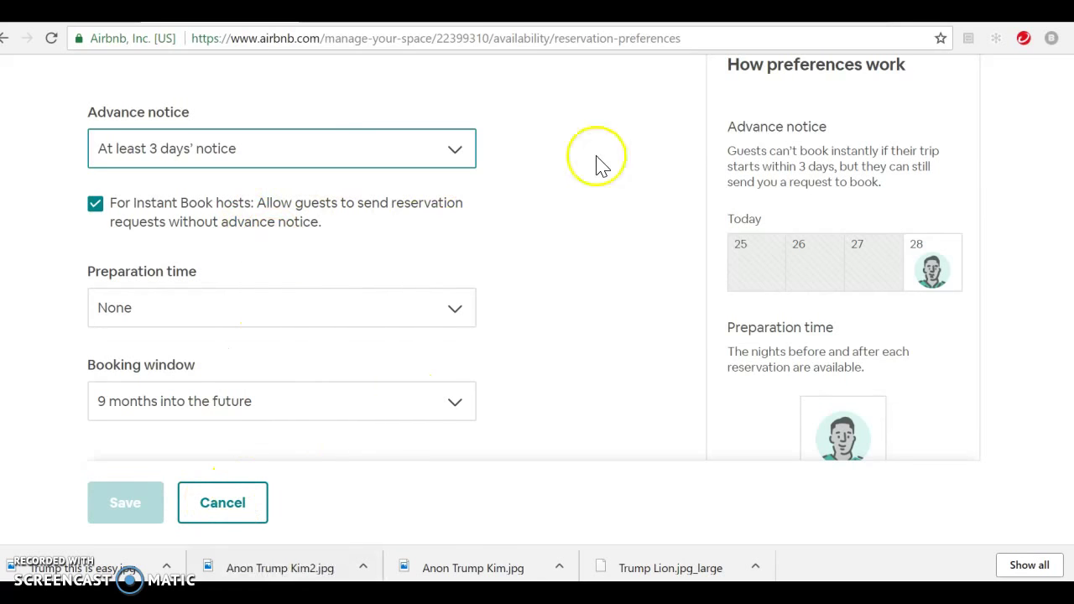
left_click(242, 510)
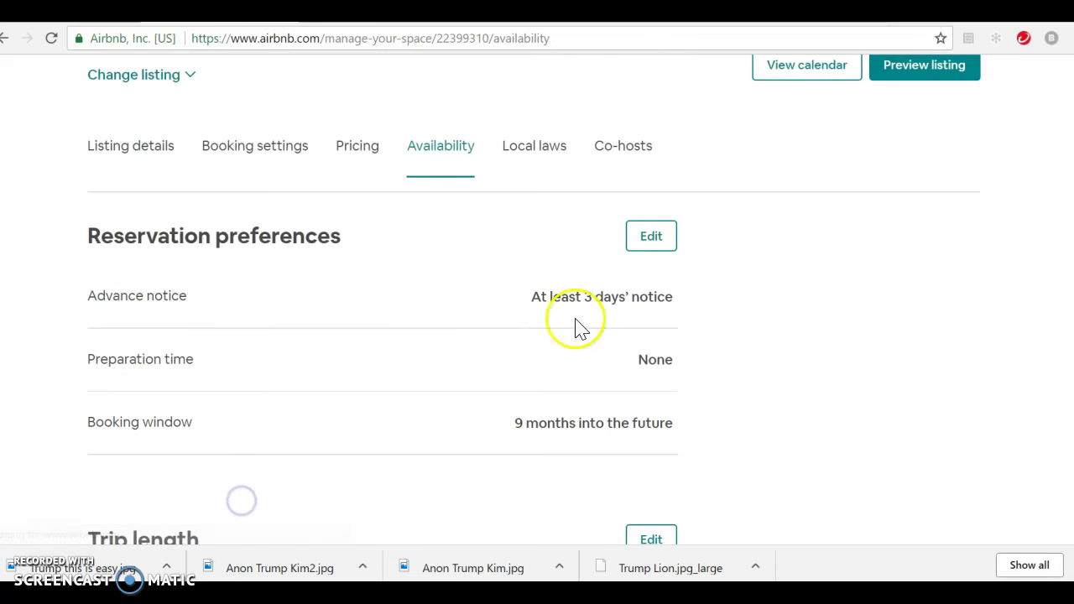
Step: Set the listing's trip length to a minimum stay of 3 nights and a maximum stay of 4 nights, and save
scroll(815, 340, "down", 3)
scroll(750, 263, "down", 2)
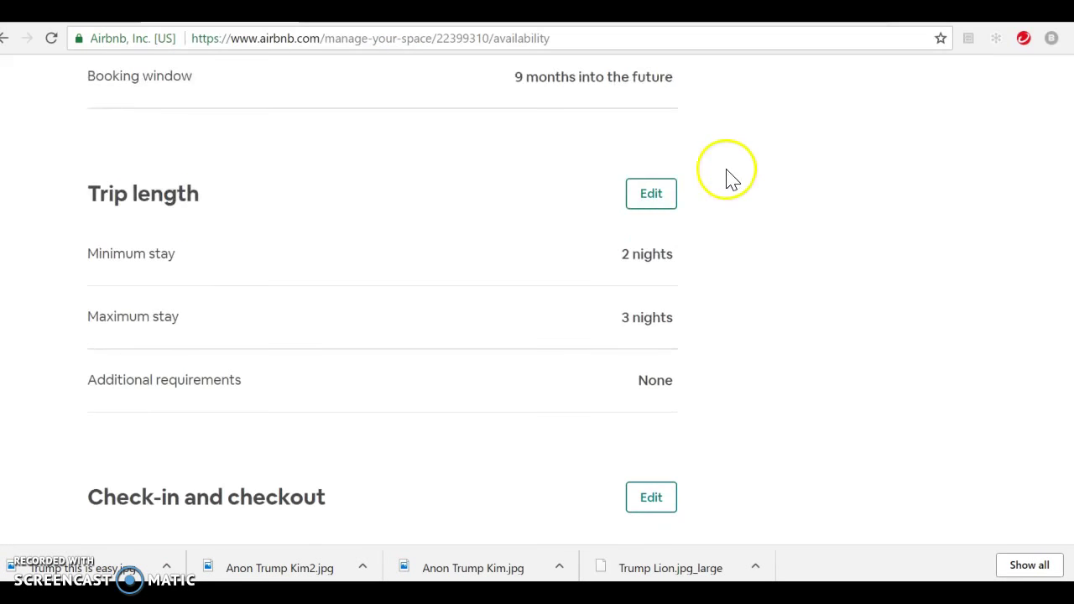
scroll(754, 167, "down", 1)
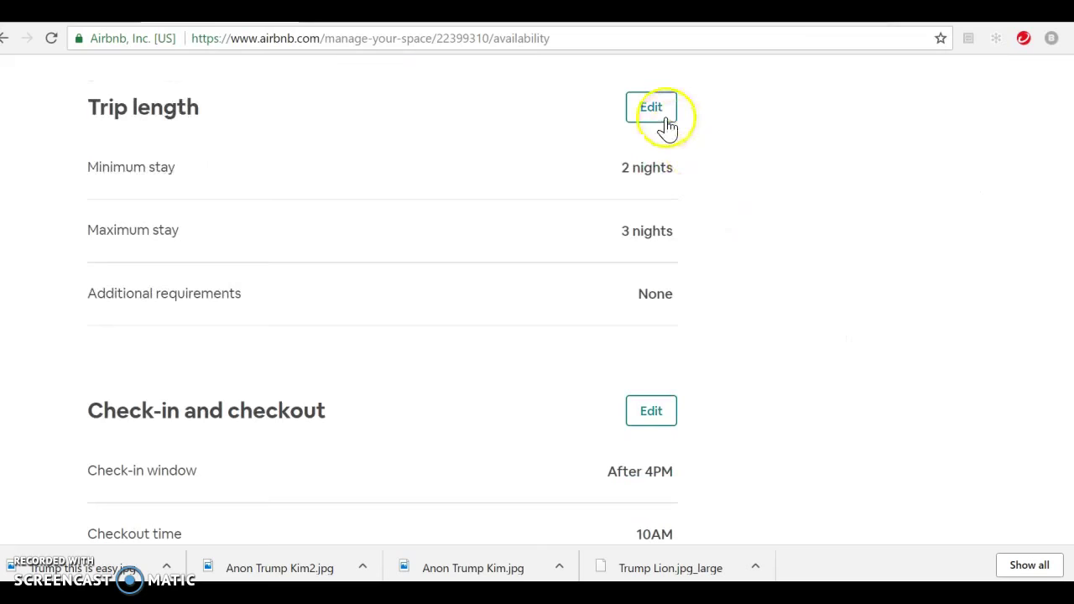
left_click(663, 121)
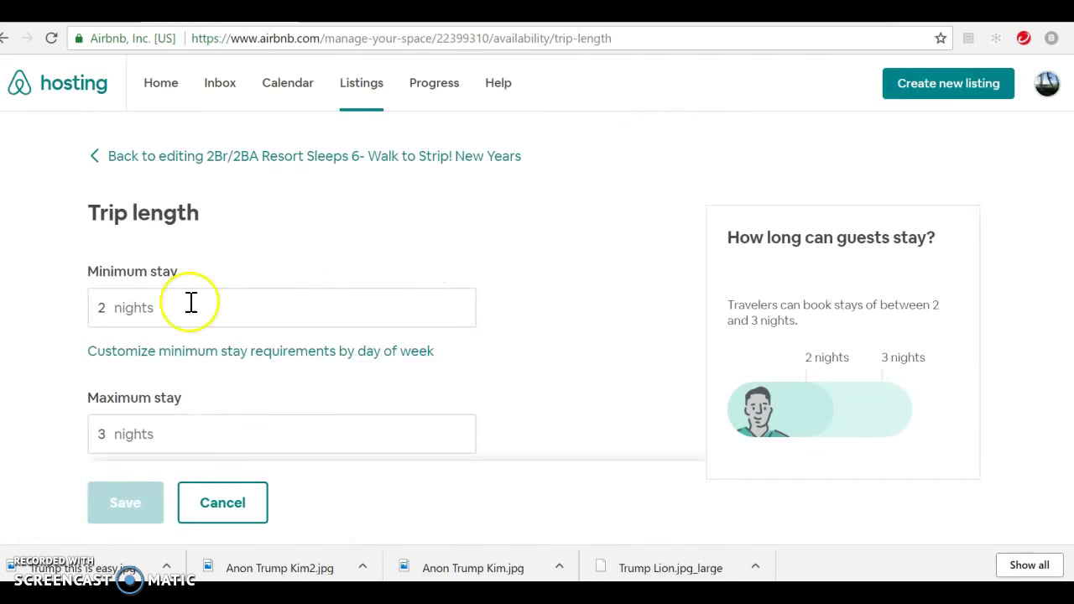
left_click(111, 308)
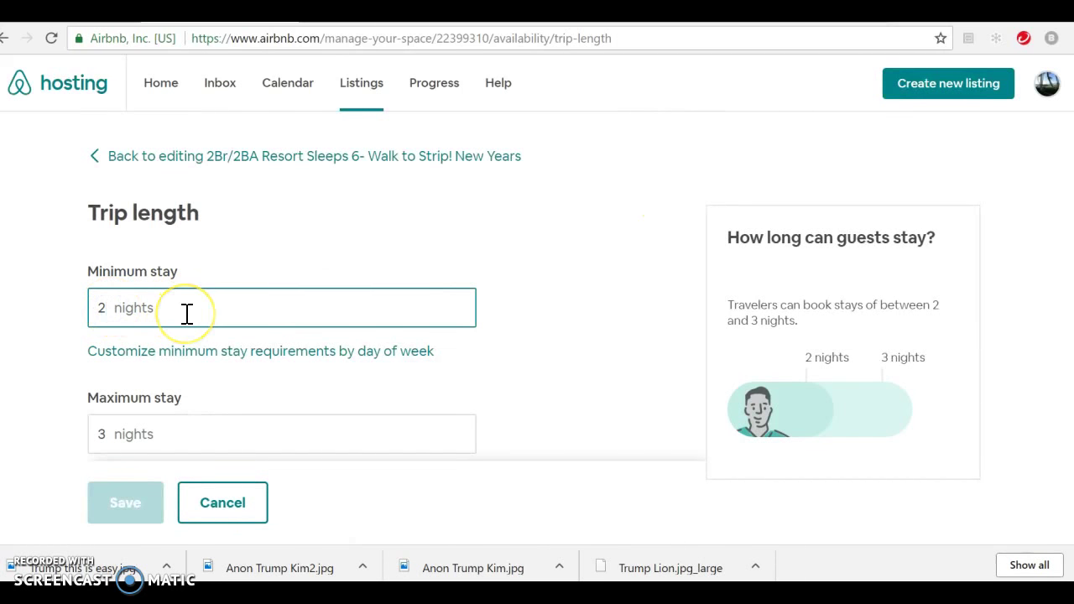
key("BackSpace")
type("3")
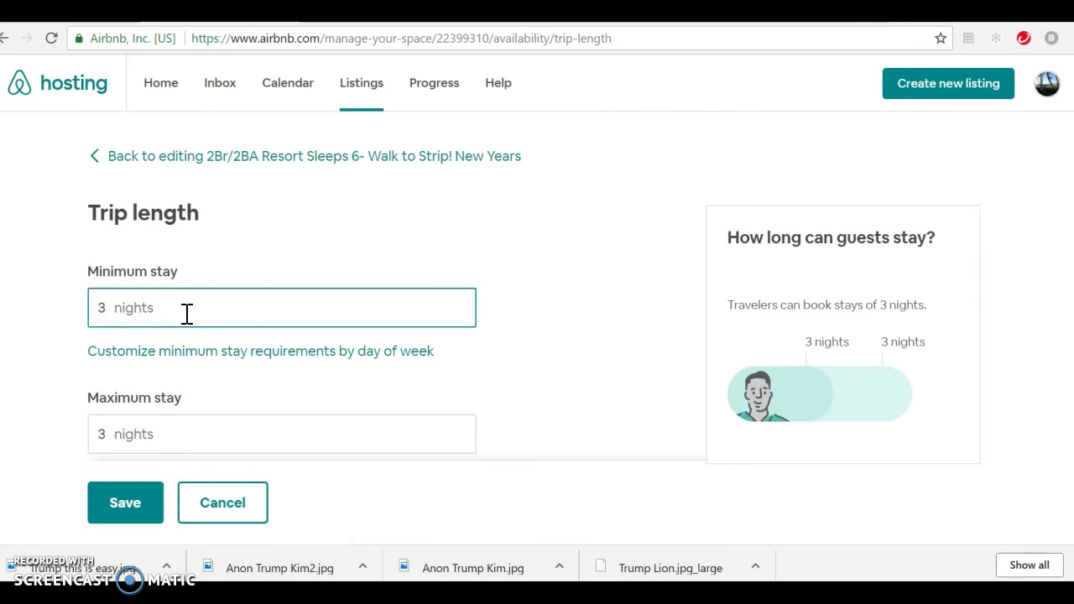
left_click(111, 433)
key("BackSpace")
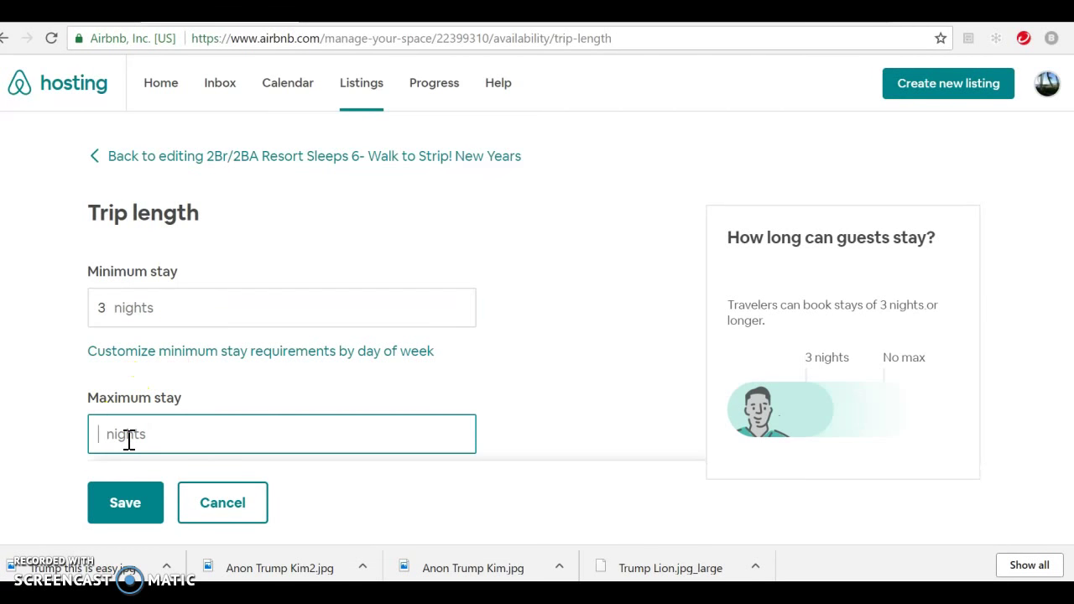
type("4")
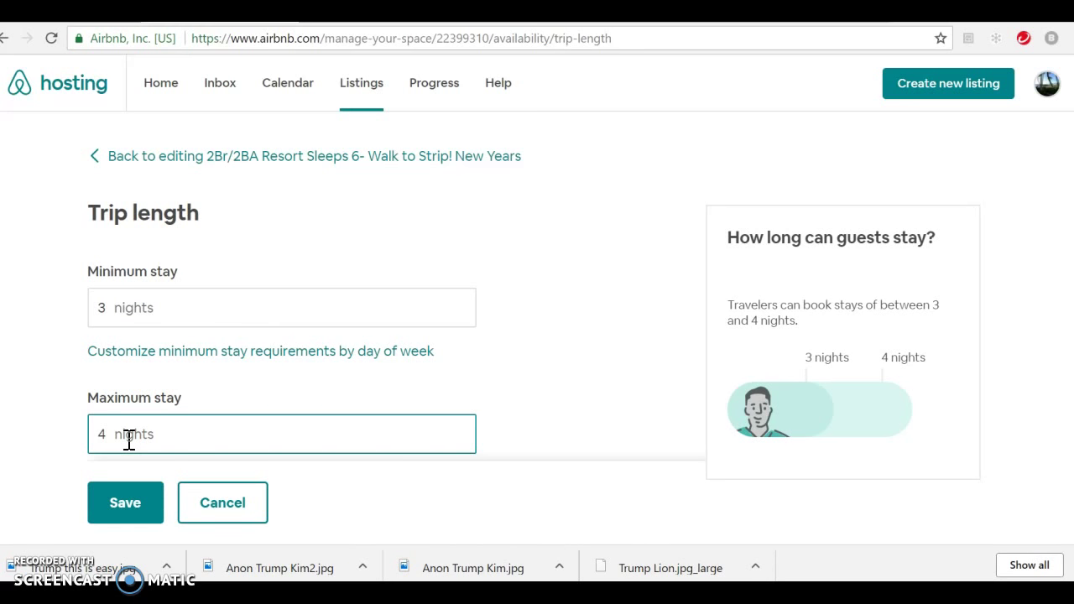
scroll(521, 311, "down", 1)
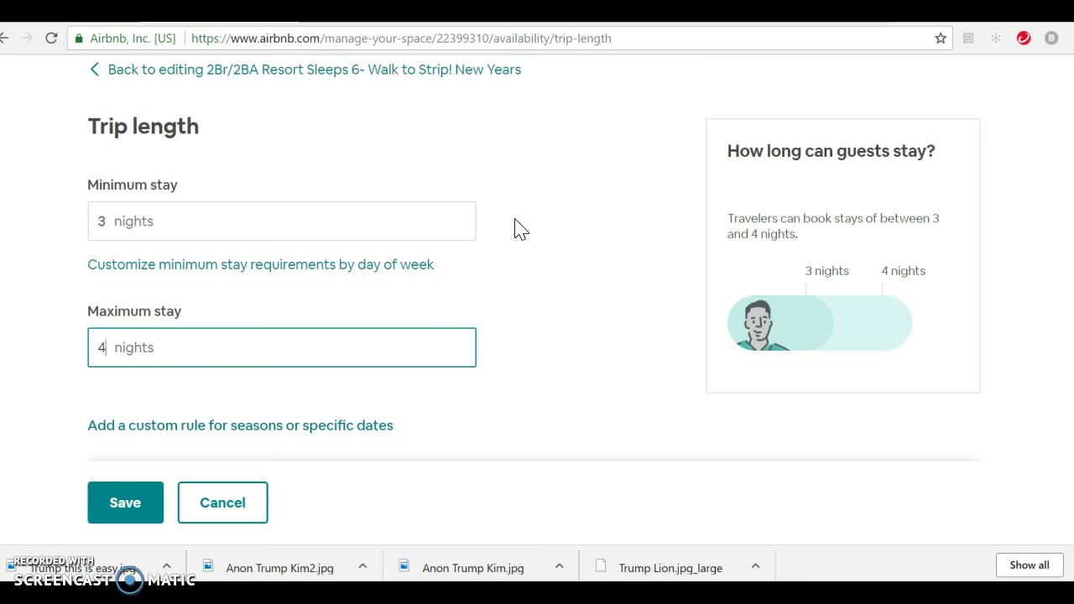
left_click(136, 491)
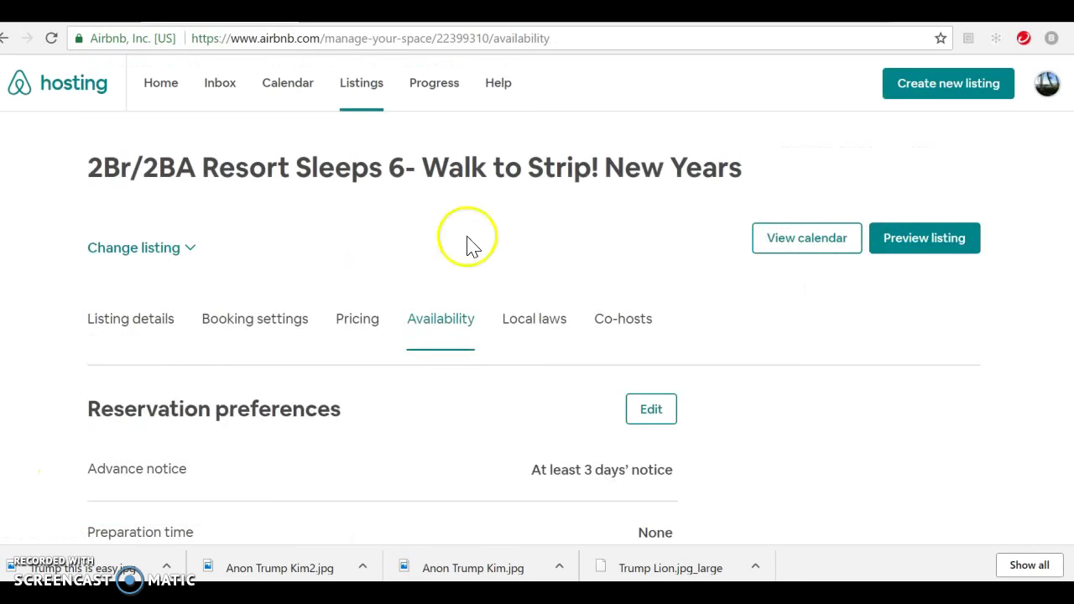
Step: Review the listing's local laws information and its co-hosts section
left_click(537, 326)
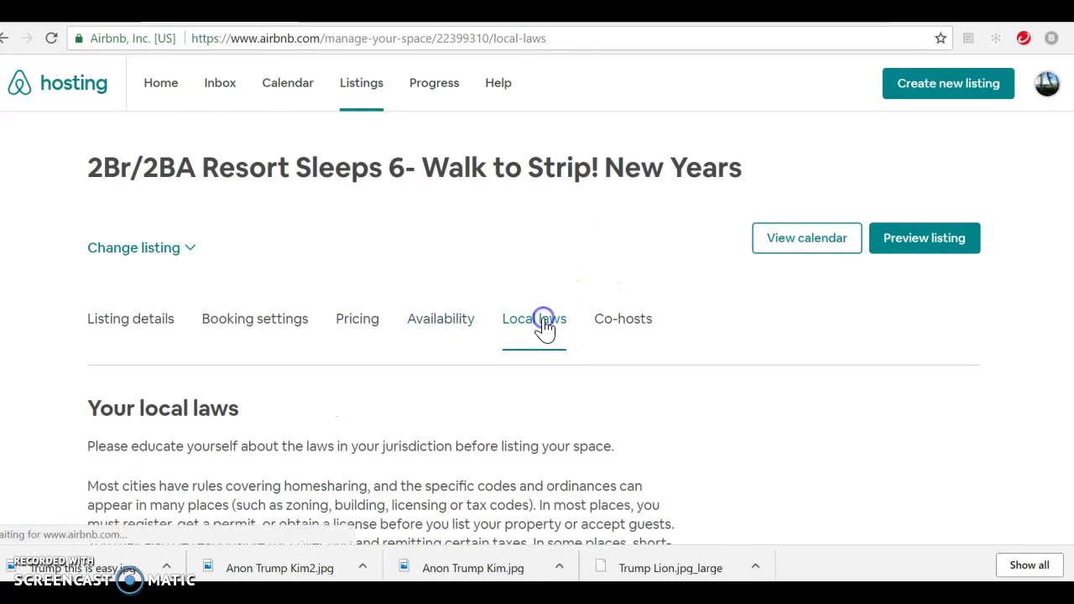
scroll(568, 313, "down", 2)
scroll(652, 312, "down", 1)
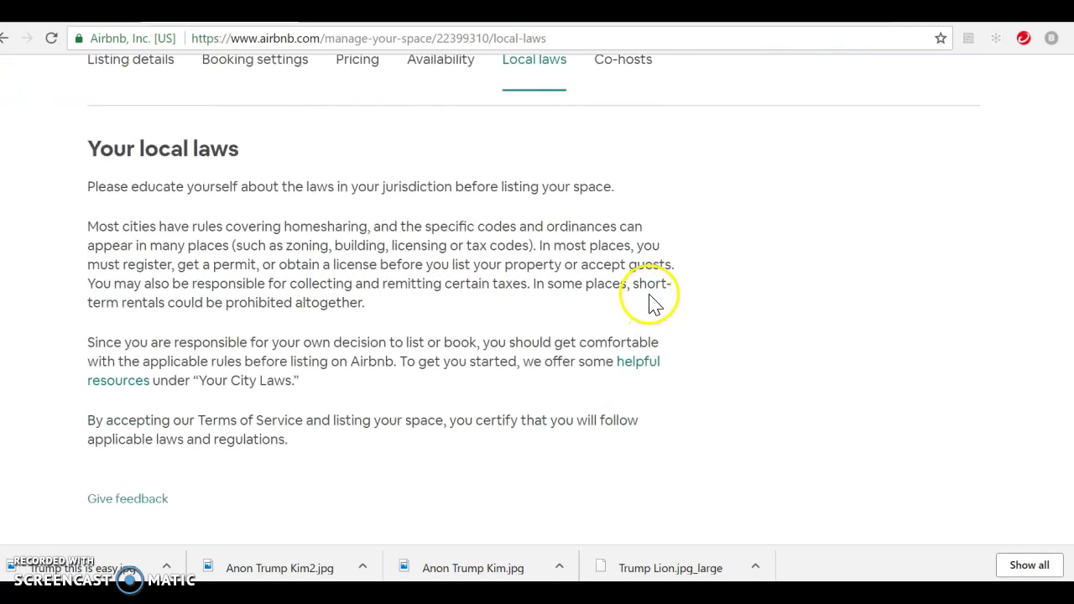
scroll(656, 285, "up", 2)
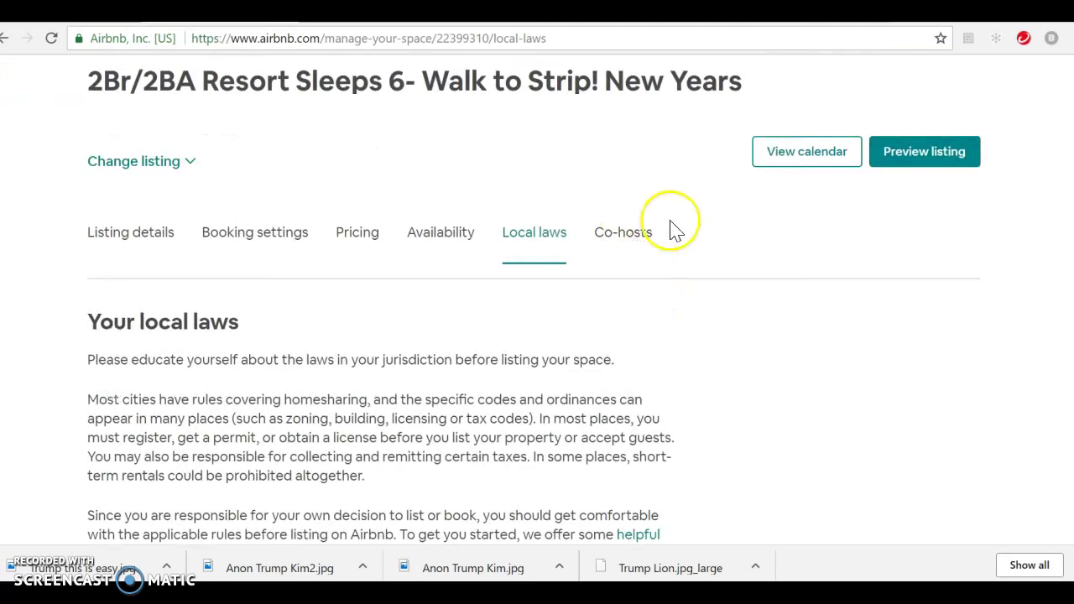
left_click(625, 243)
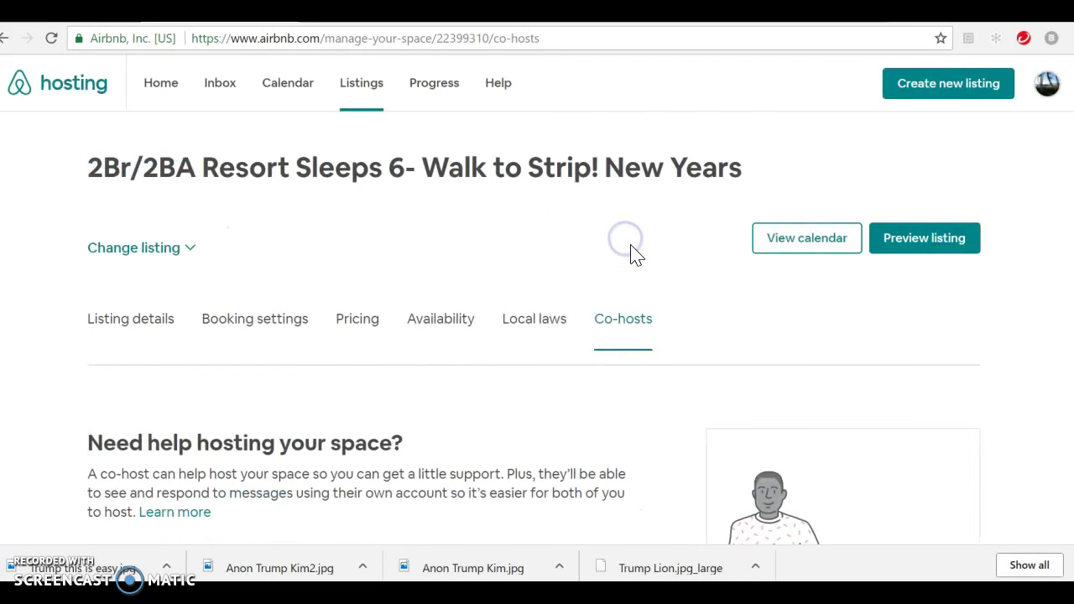
scroll(587, 232, "down", 1)
scroll(654, 198, "up", 2)
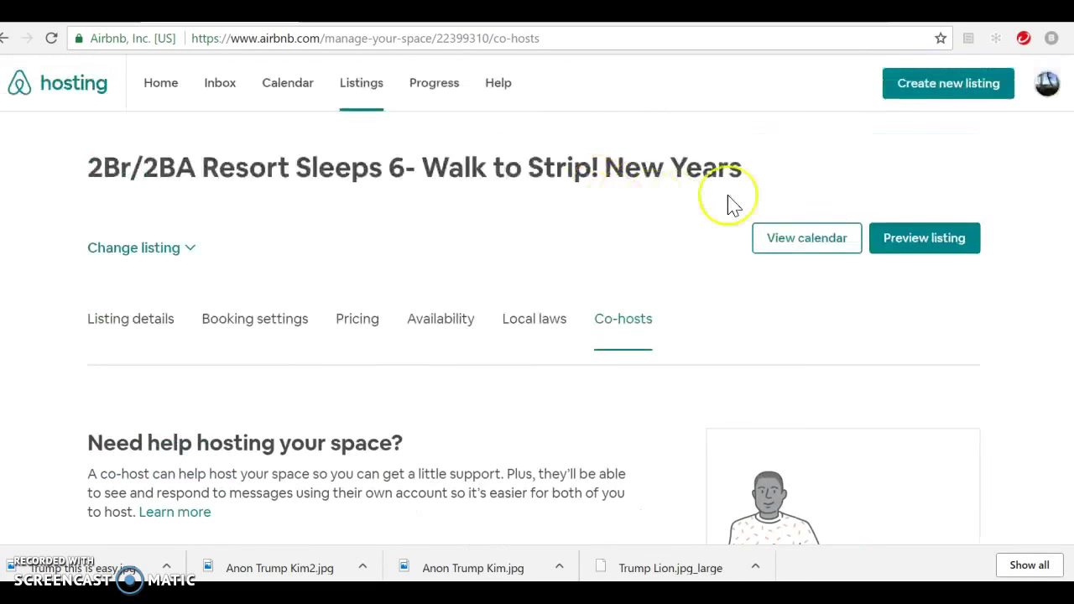
Step: Open the listing's calendar and examine the availability of the nights from May 2018 into July 2018
left_click(807, 239)
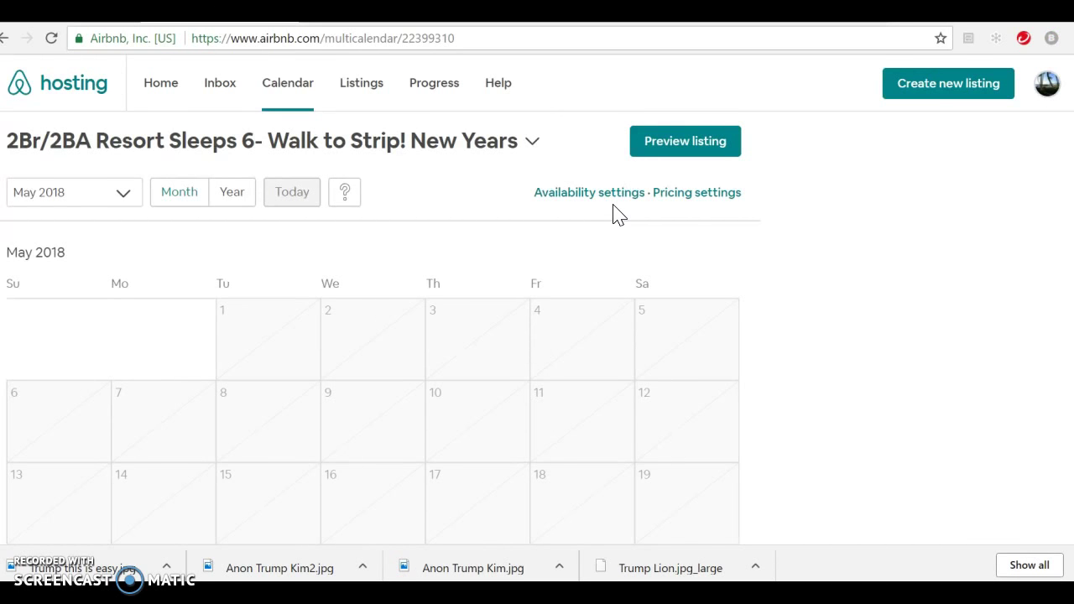
scroll(893, 256, "down", 3)
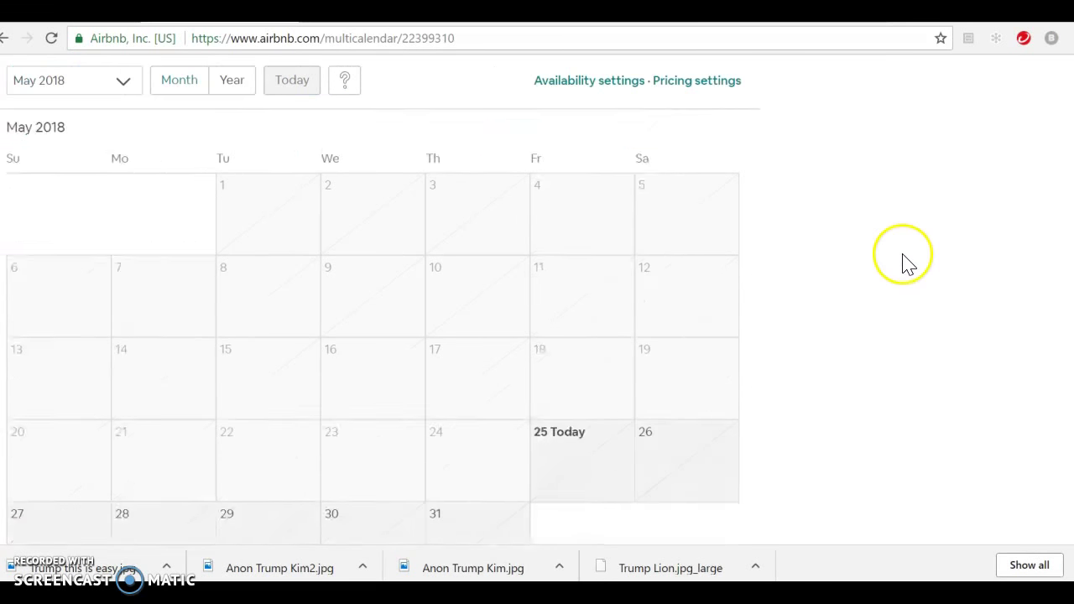
scroll(889, 256, "down", 3)
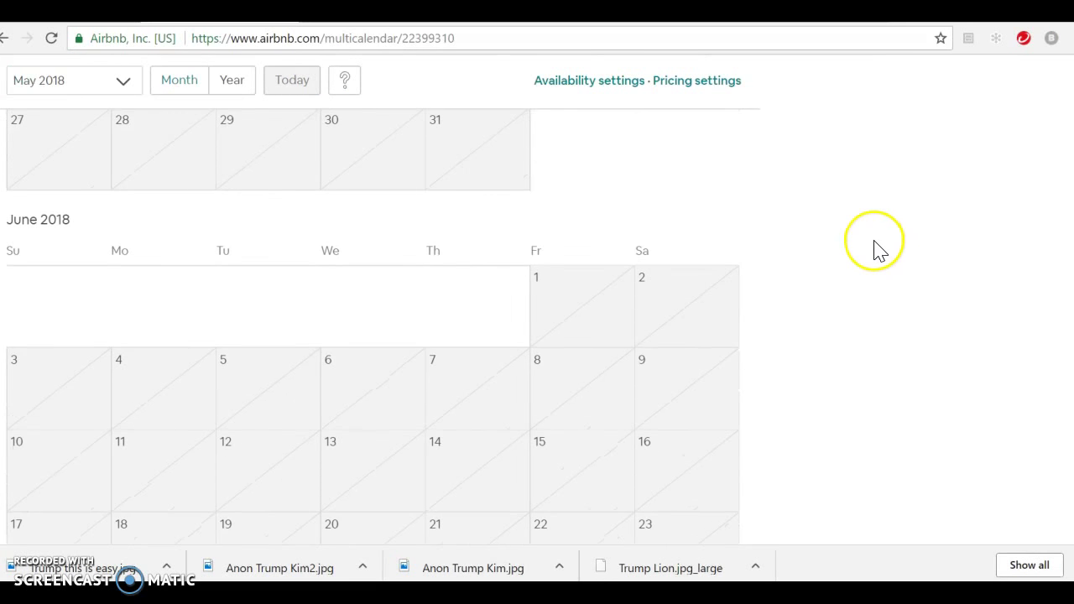
scroll(879, 249, "down", 4)
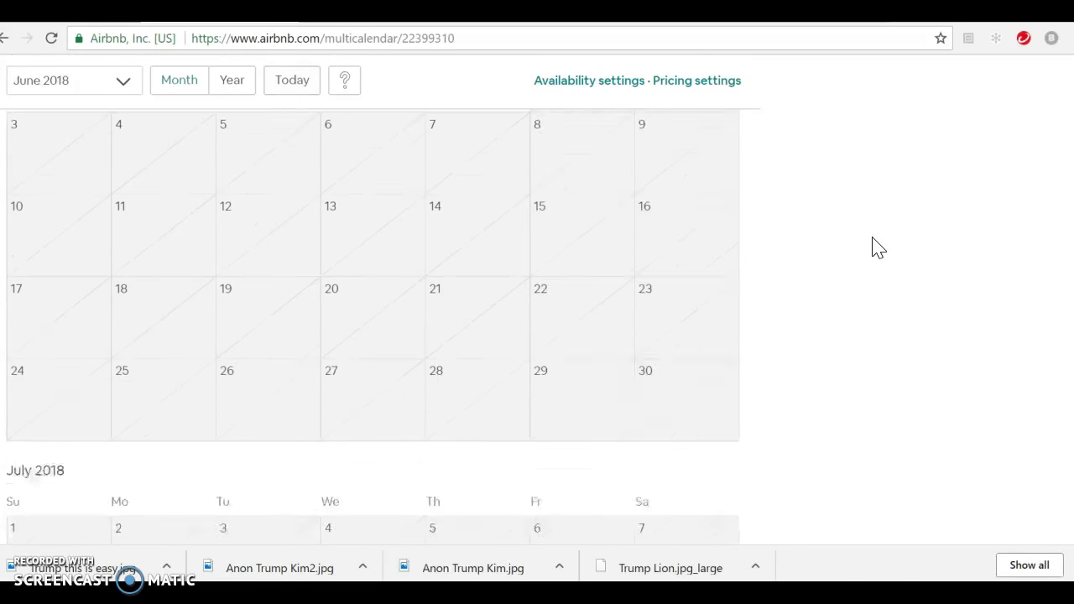
scroll(862, 233, "up", 4)
scroll(858, 233, "up", 5)
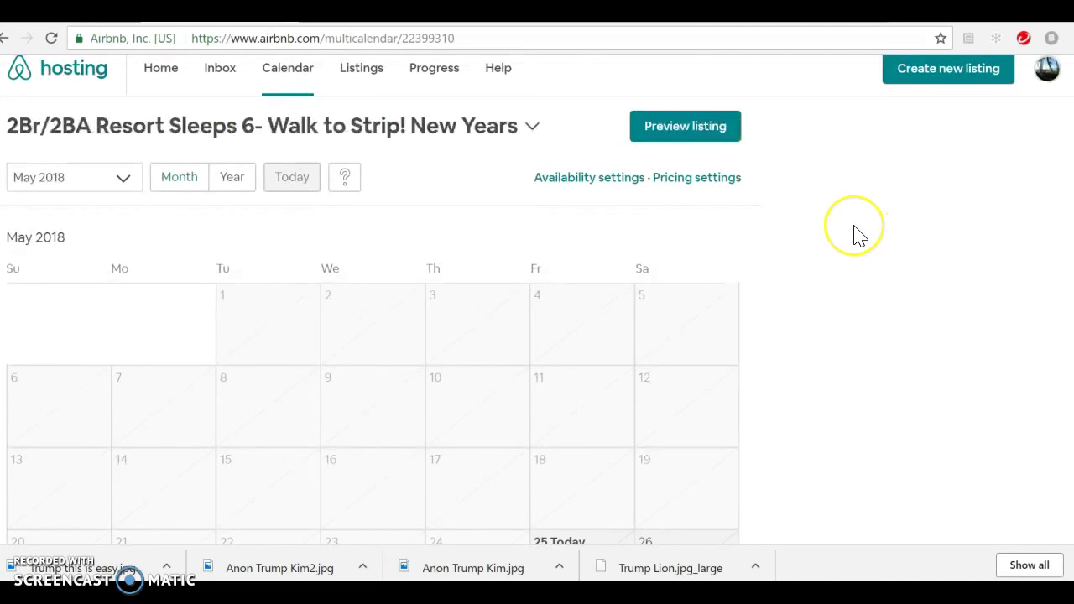
scroll(860, 236, "down", 1)
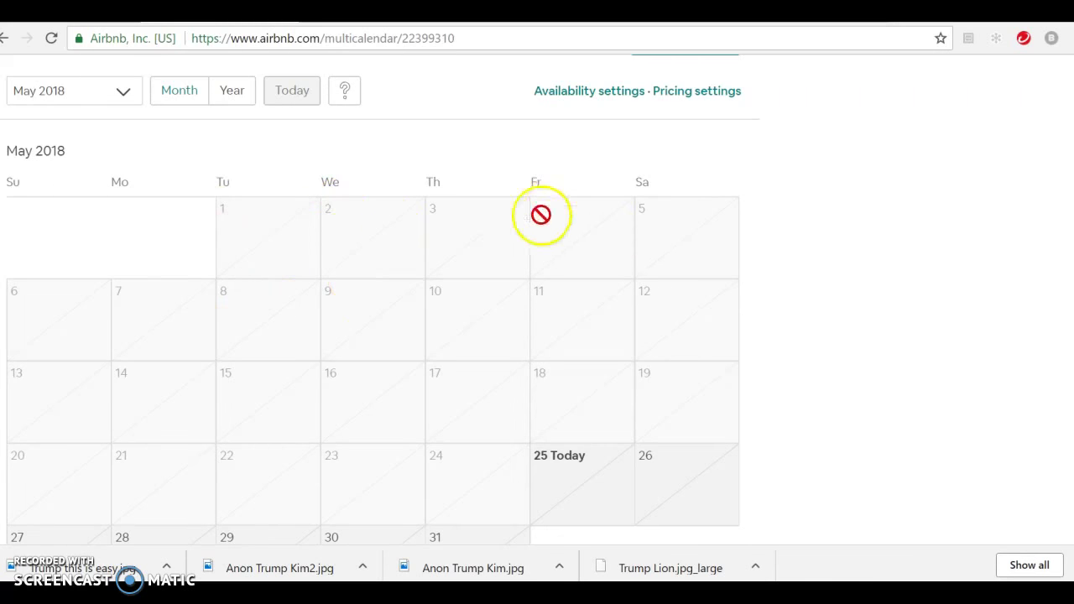
Step: Examine the nightly availability in the listing's calendar through June, July, August and September 2018
scroll(830, 226, "down", 5)
scroll(826, 250, "down", 3)
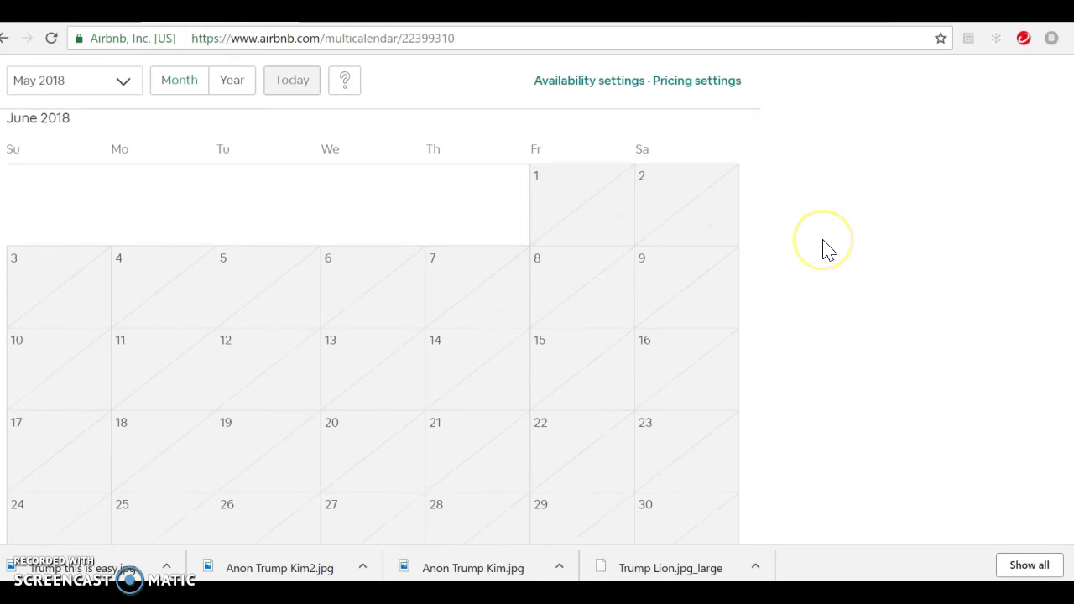
scroll(826, 250, "up", 2)
scroll(826, 250, "up", 7)
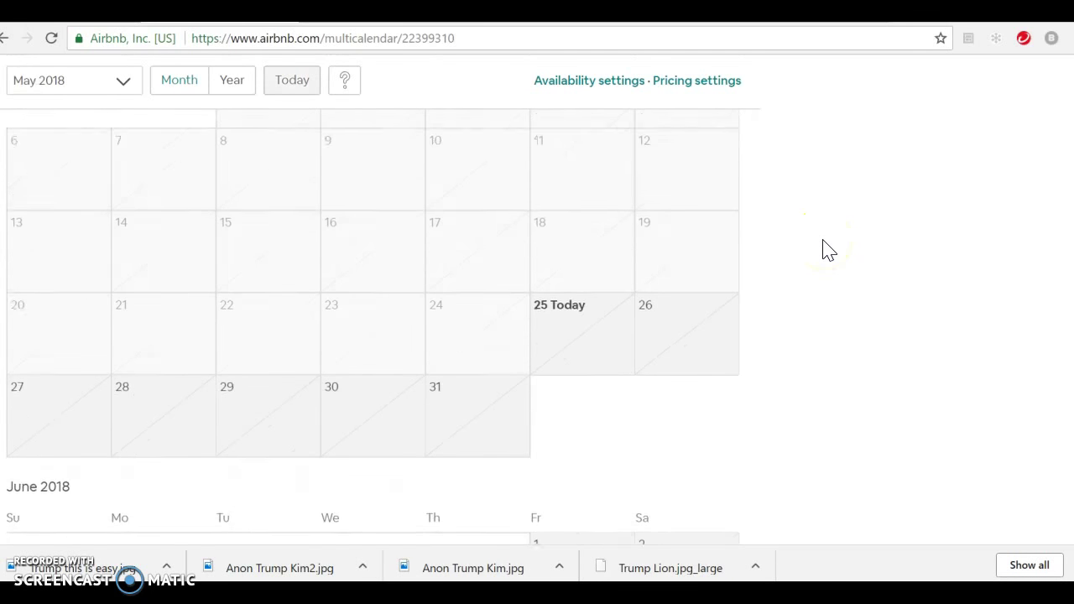
scroll(826, 250, "down", 12)
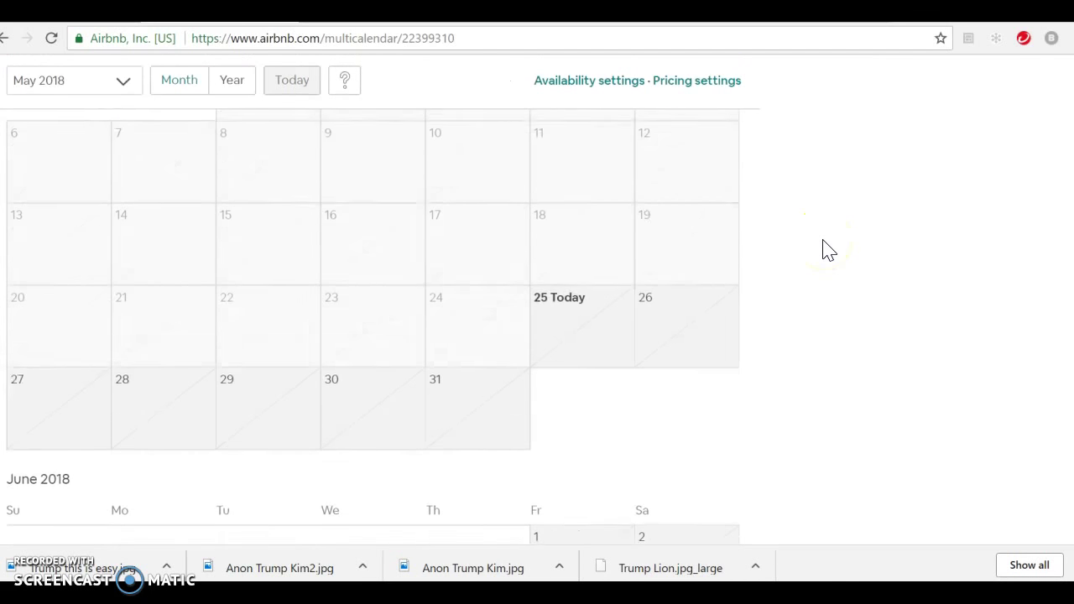
scroll(826, 250, "down", 12)
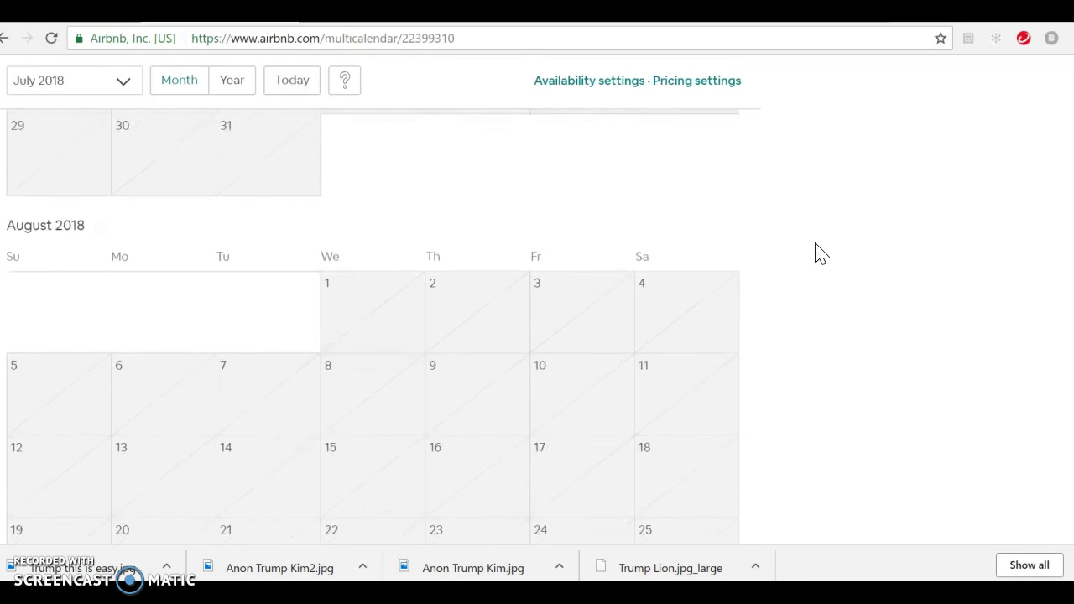
left_click(810, 245)
scroll(813, 254, "up", 3)
scroll(810, 255, "up", 3)
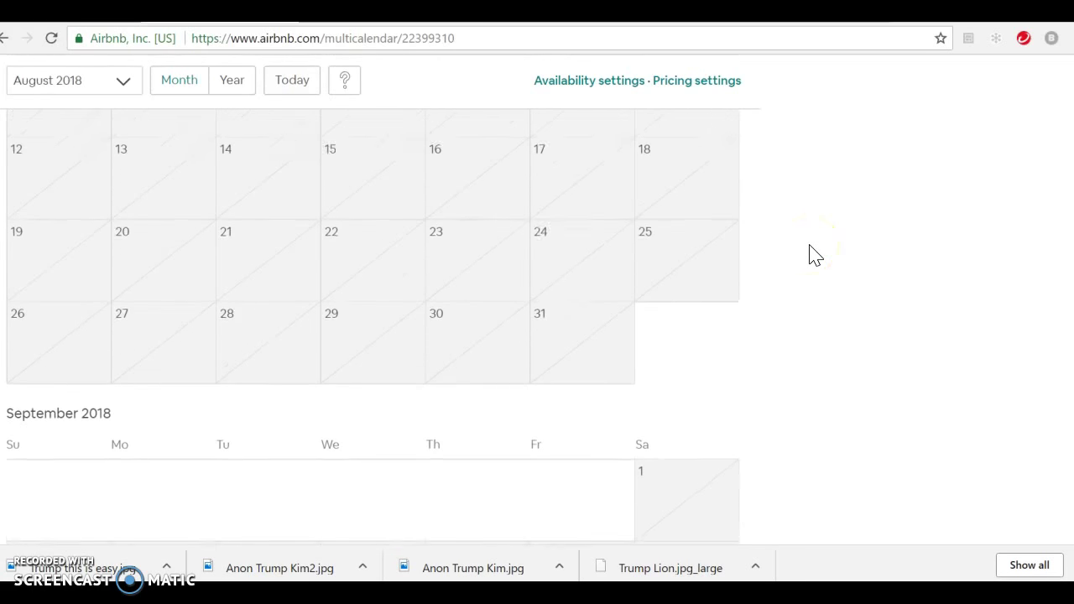
scroll(811, 255, "down", 5)
left_click(778, 275)
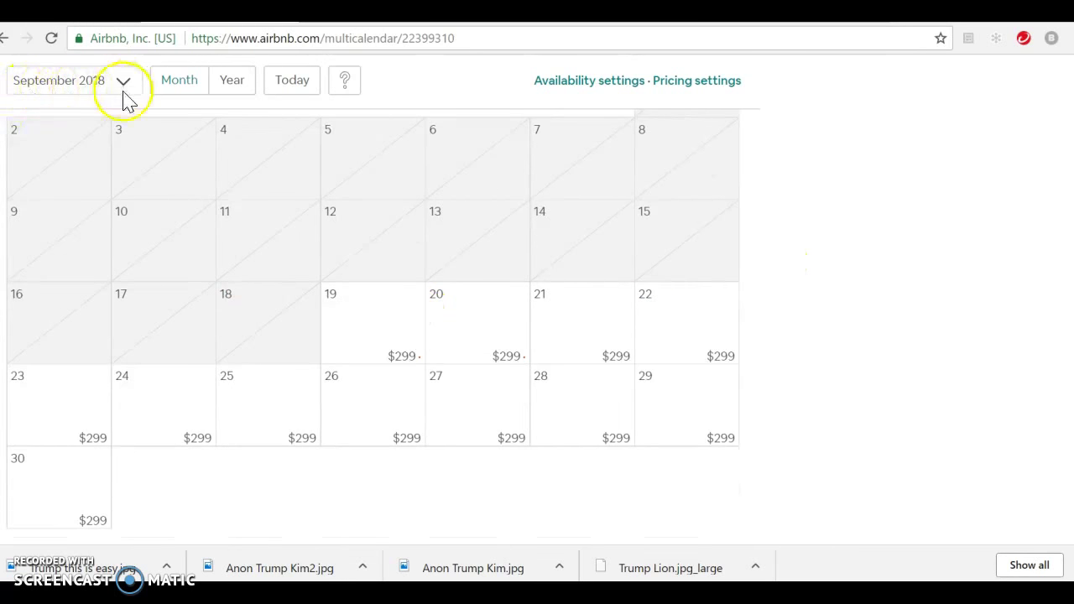
left_click(375, 329)
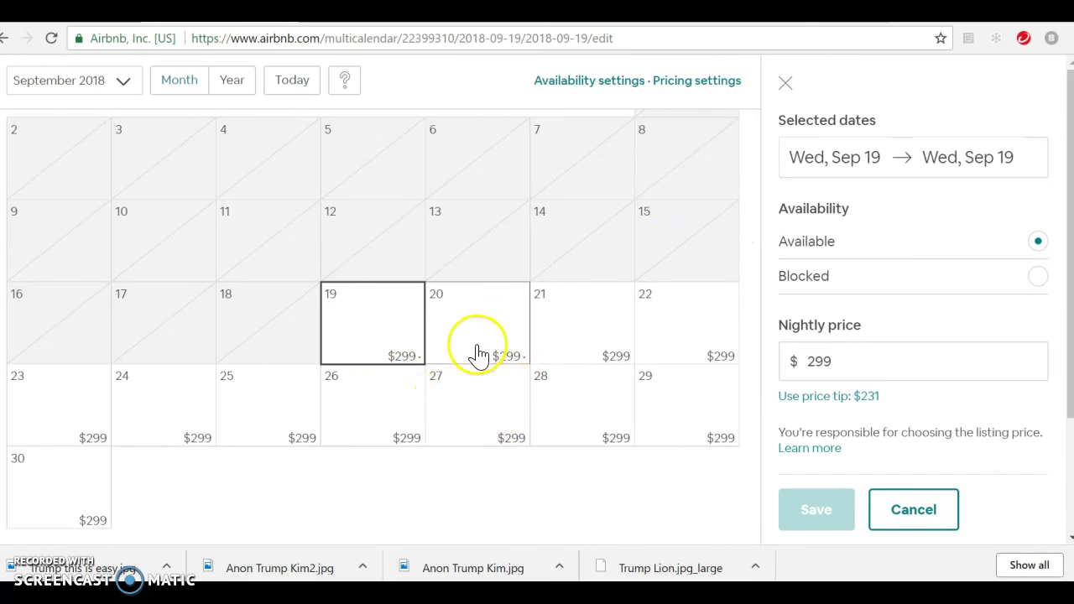
left_click(877, 158)
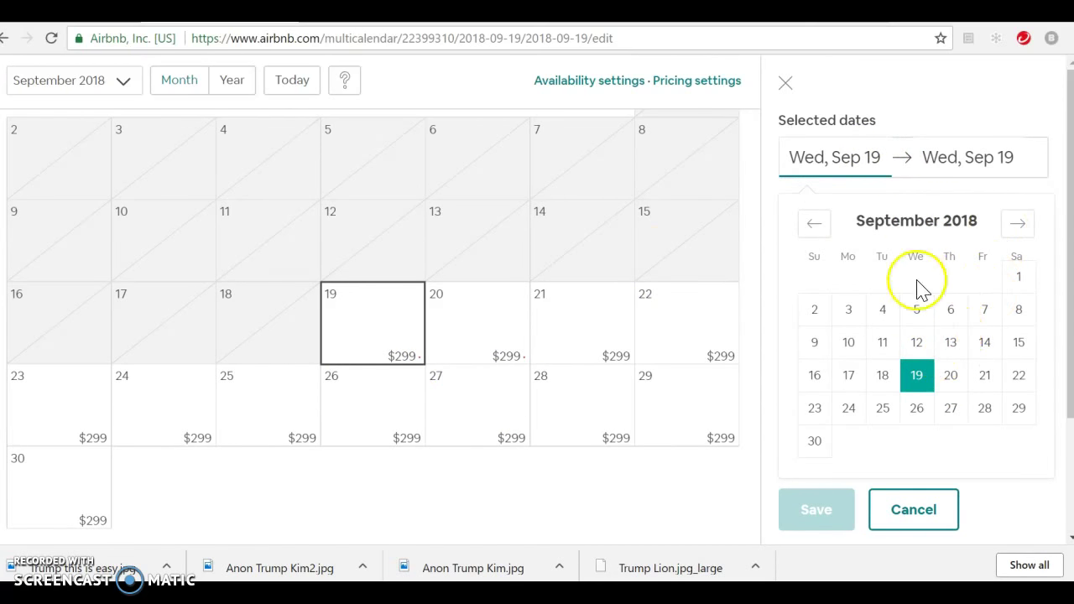
left_click(916, 375)
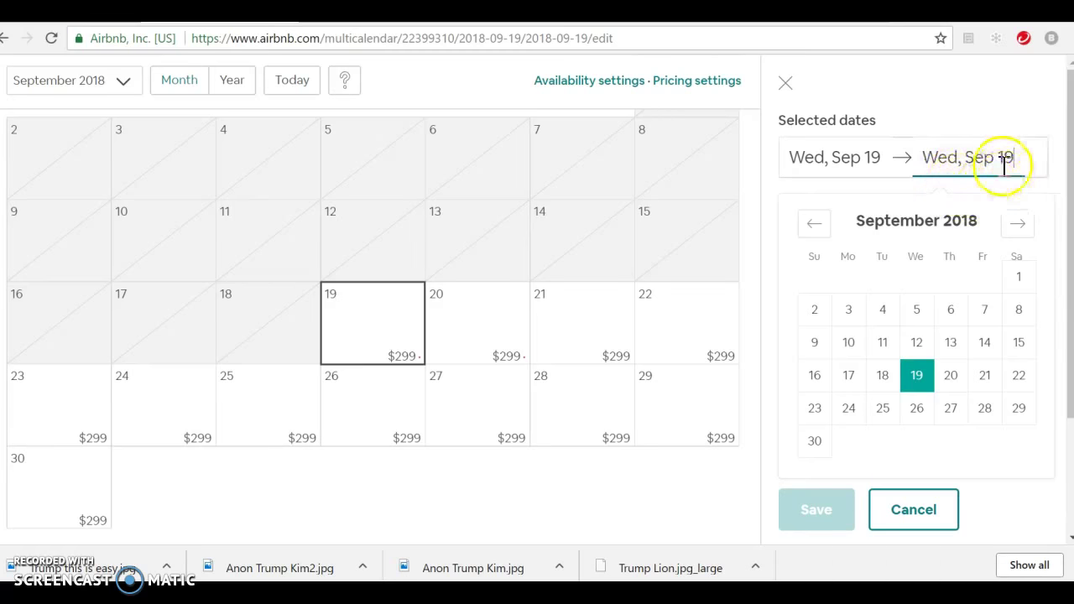
left_click(1023, 226)
left_click(1022, 226)
left_click(1022, 226)
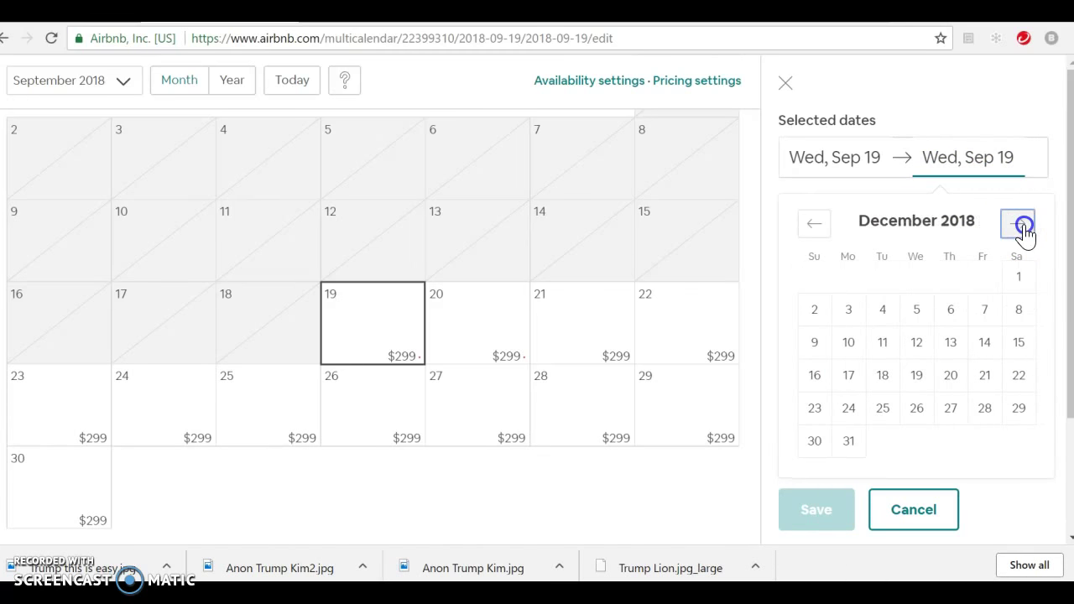
left_click(1022, 226)
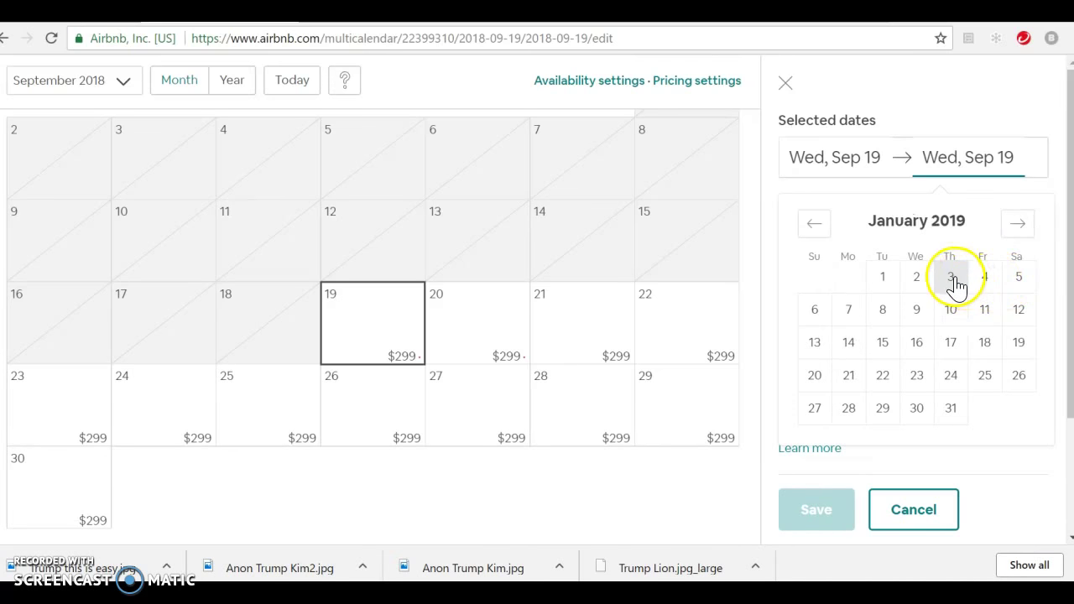
left_click(812, 226)
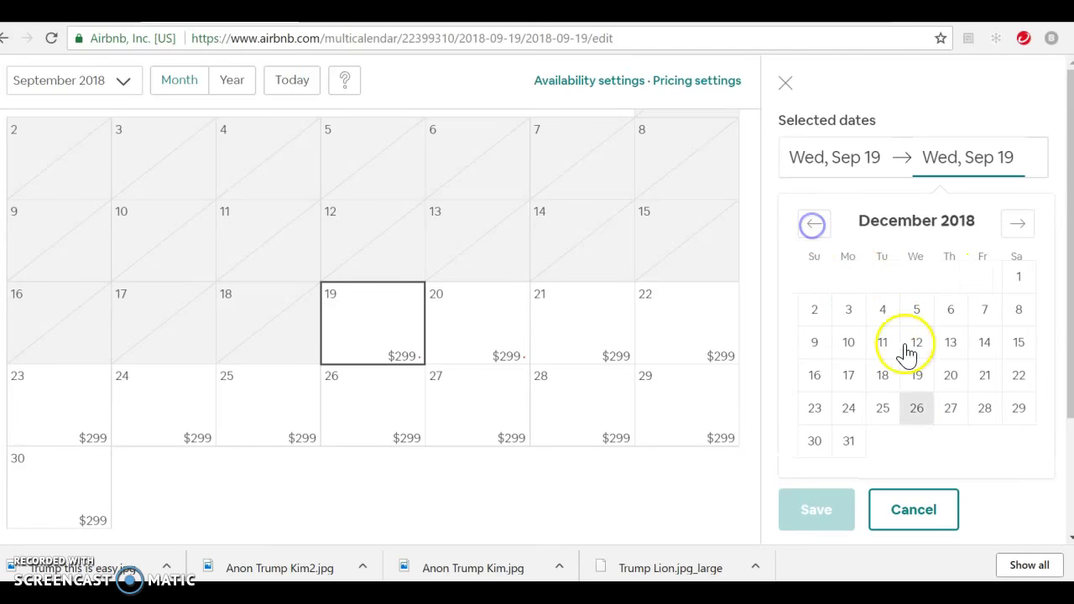
left_click(986, 408)
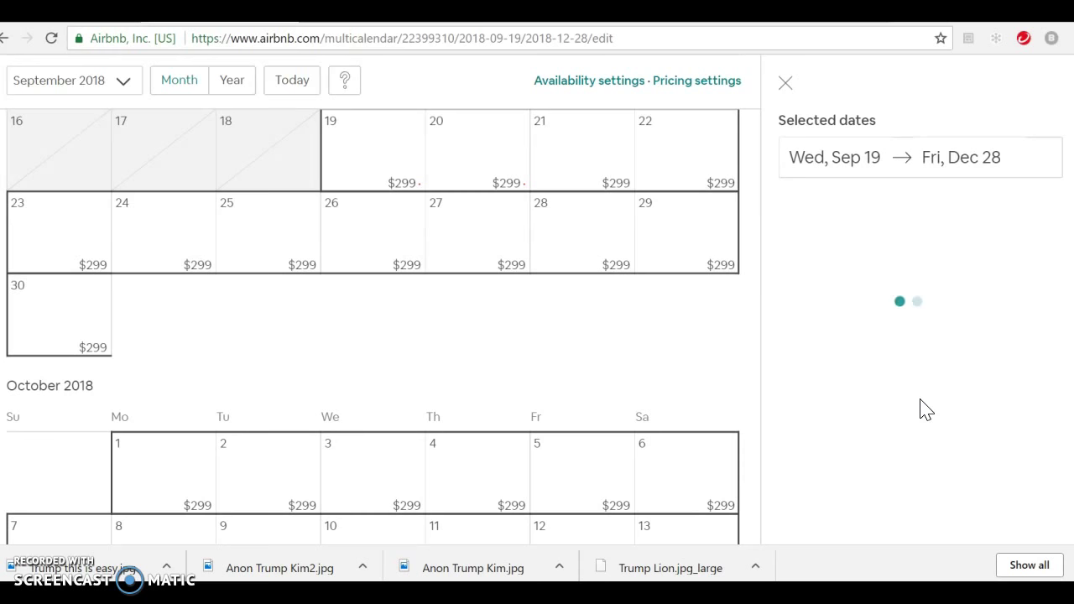
left_click(912, 353)
left_click(789, 84)
Step: Block the nights from Wed, Sep 19 through Wed, Oct 31, 2018 in the listing's calendar, and save
left_click(410, 144)
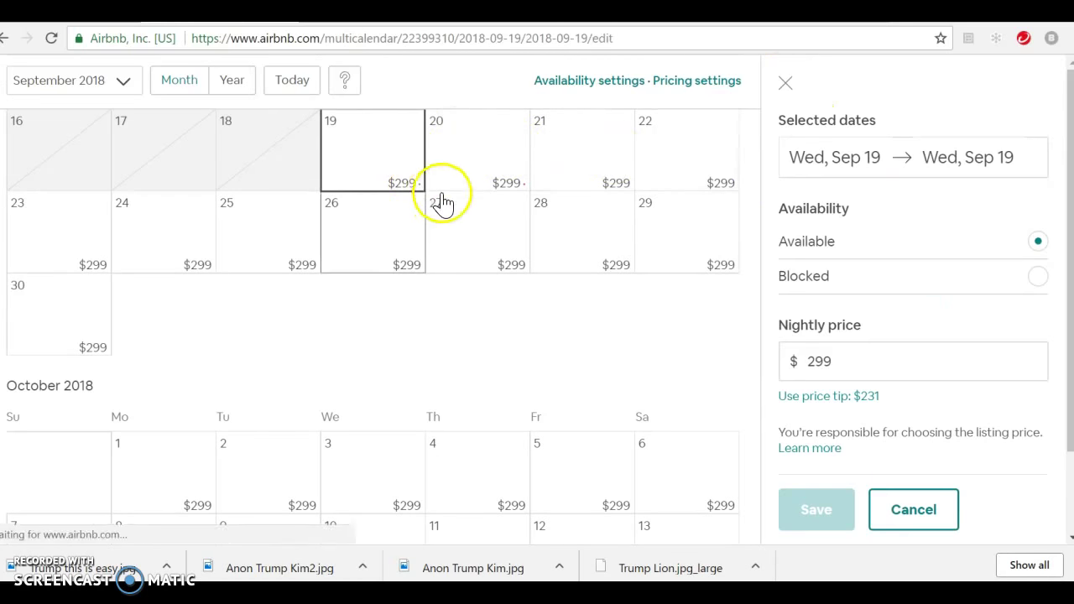
left_click(965, 156)
left_click(1017, 223)
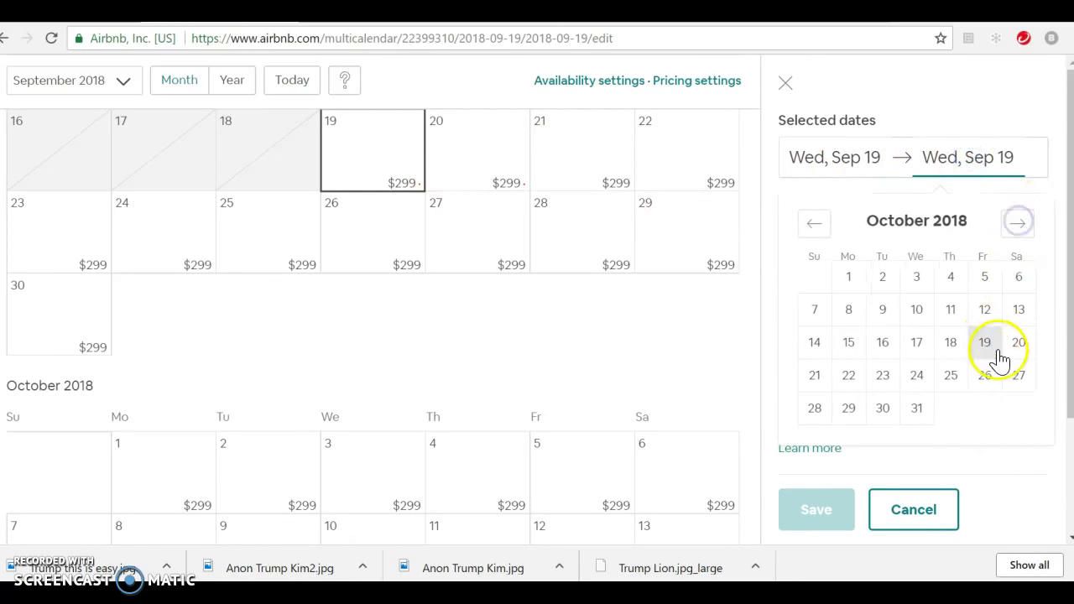
left_click(917, 411)
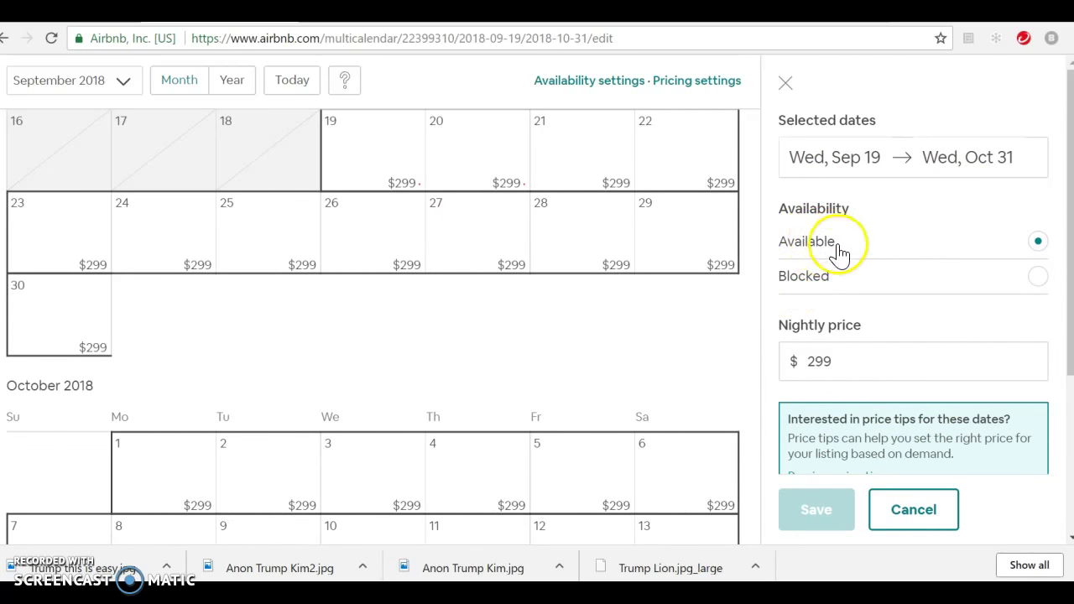
left_click(1036, 281)
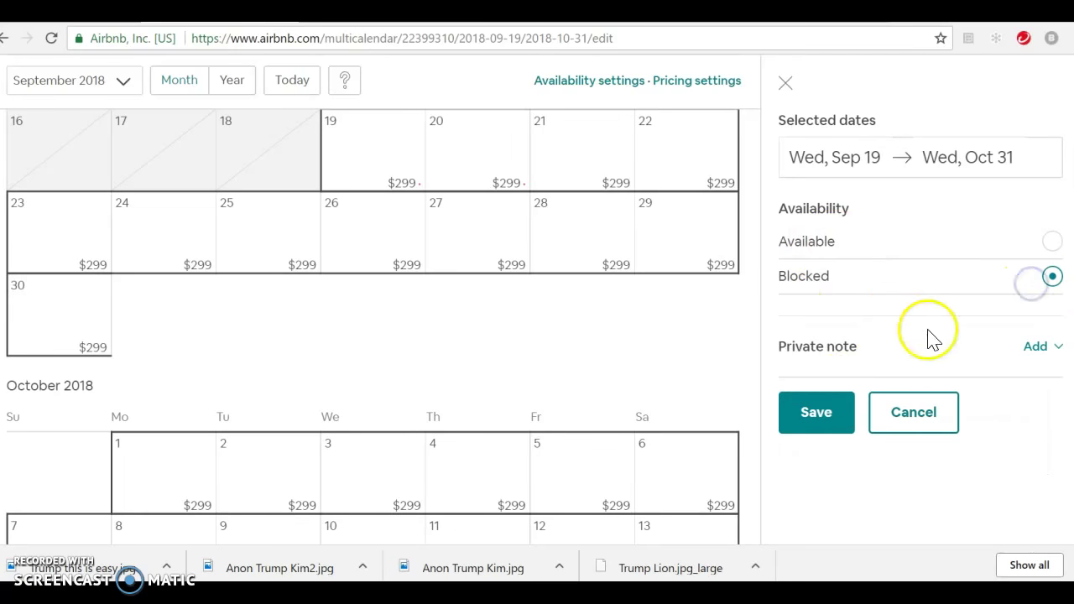
left_click(823, 419)
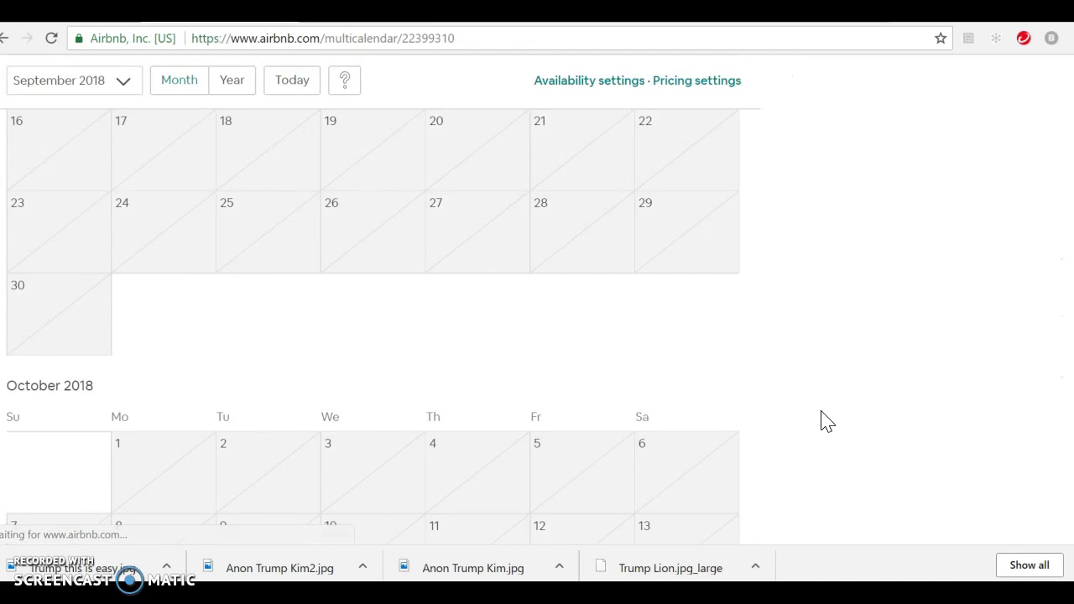
Step: Block the nights from Thu, Nov 1 through Sat, Dec 8, 2018 in the listing's calendar, and save
scroll(839, 367, "down", 7)
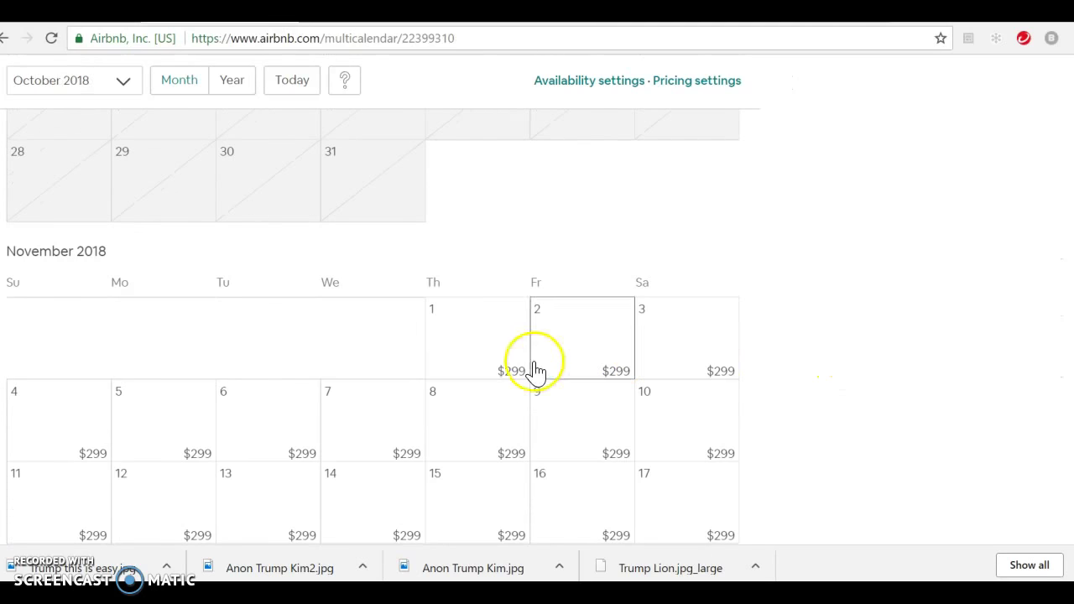
left_click(461, 332)
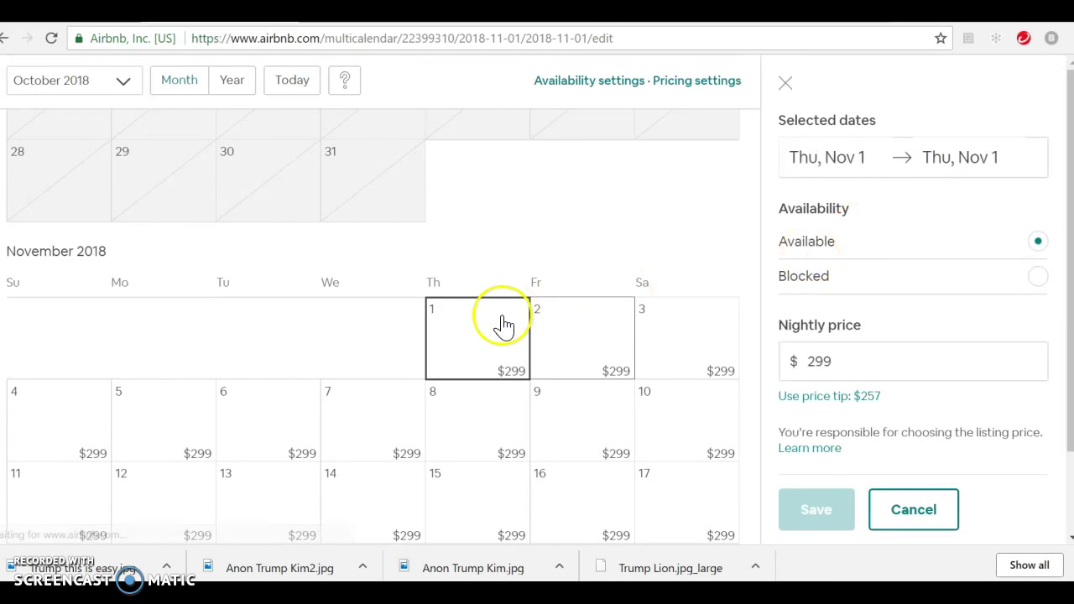
left_click(1004, 157)
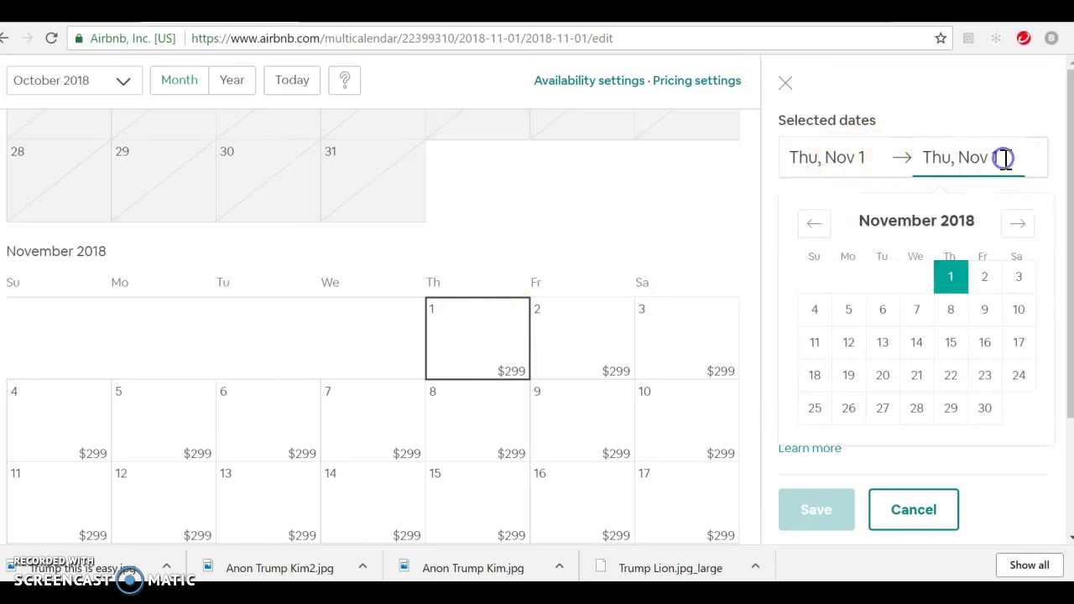
left_click(1020, 225)
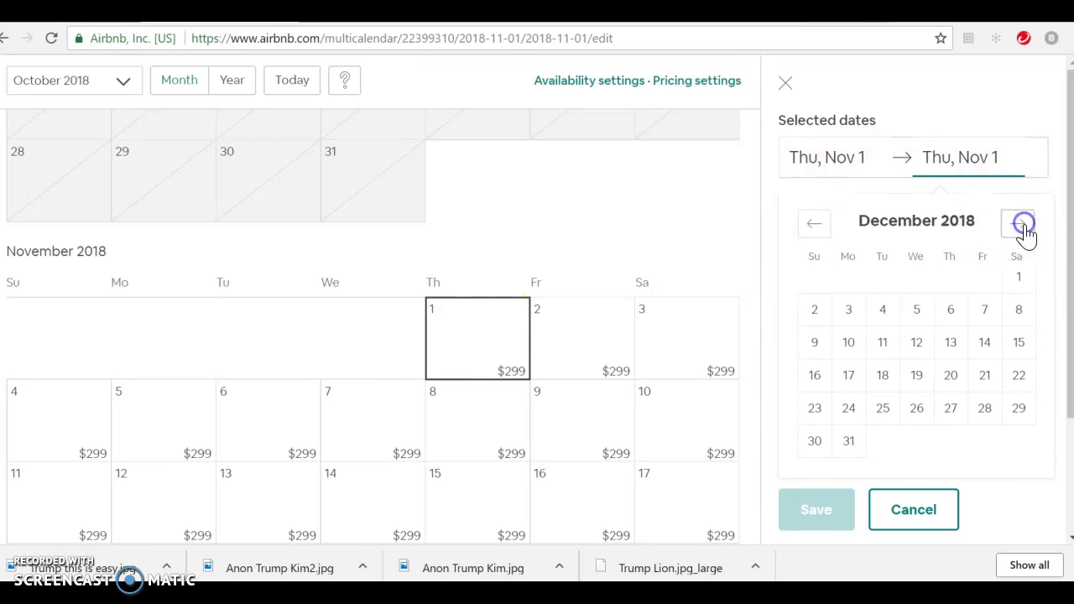
left_click(1015, 315)
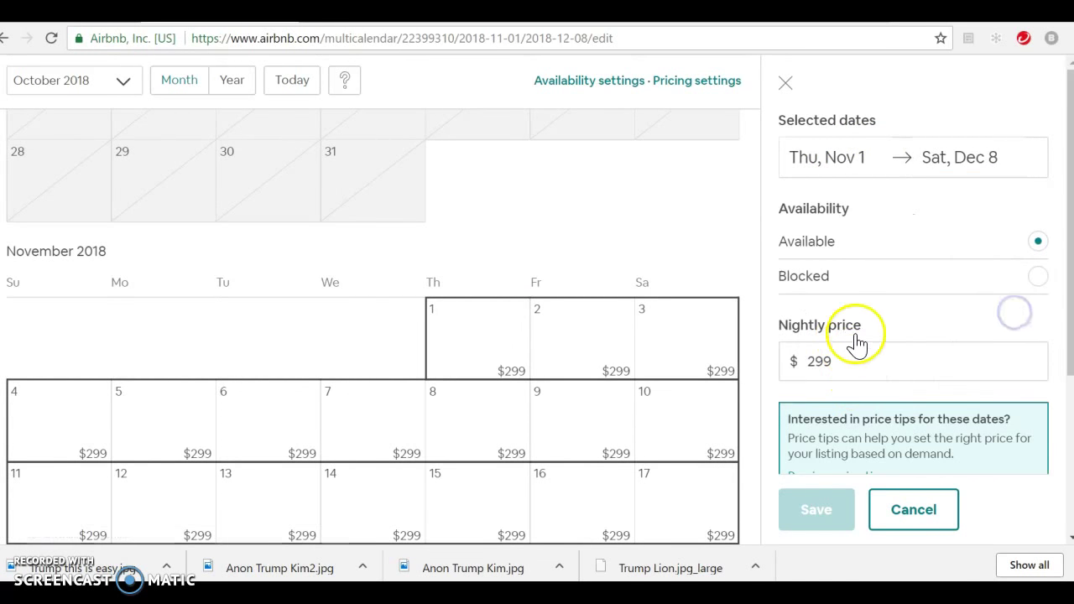
left_click(956, 277)
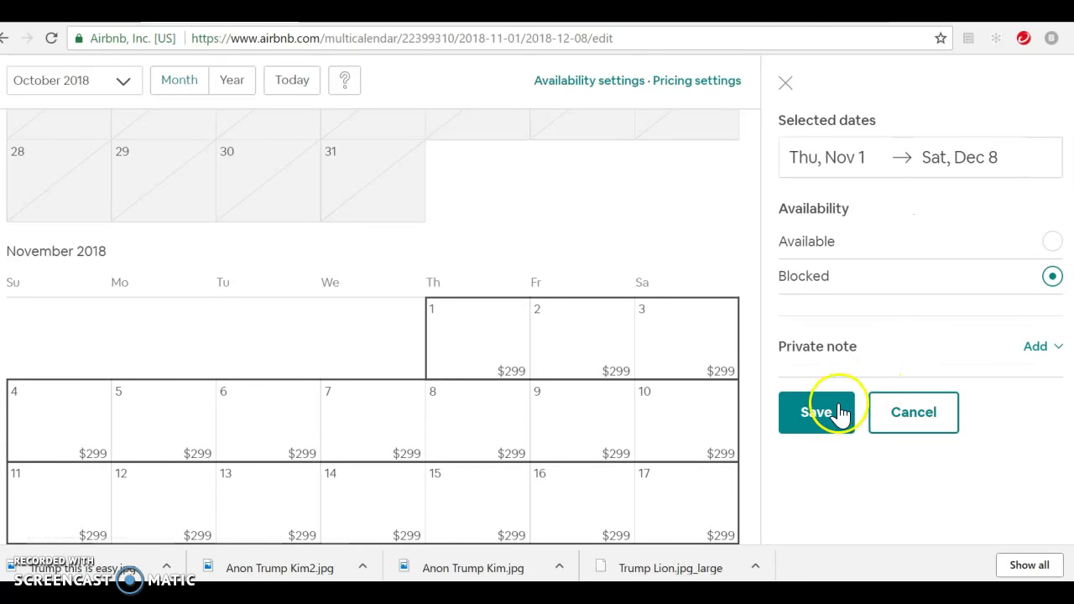
left_click(829, 422)
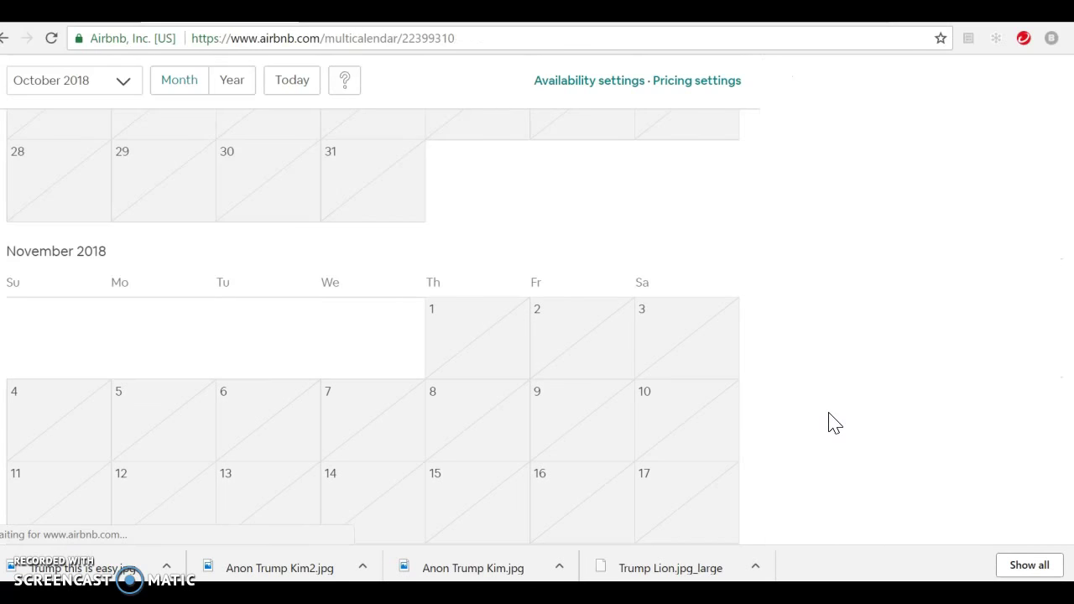
Step: Block the nights from Sun, Dec 9 through Fri, Dec 28, 2018 in the listing's calendar, and save
scroll(940, 286, "down", 8)
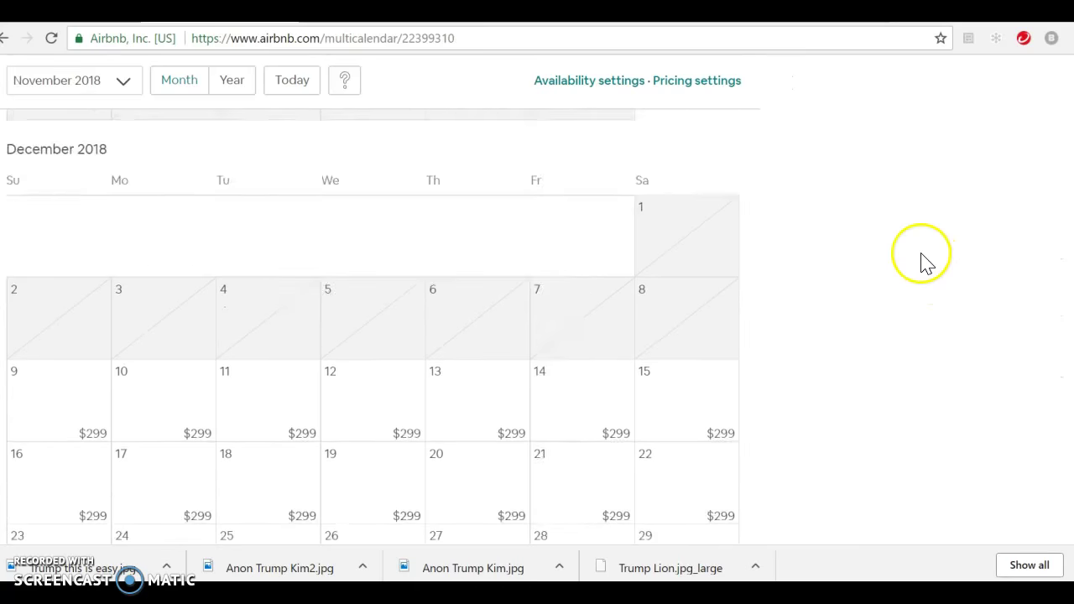
left_click(67, 295)
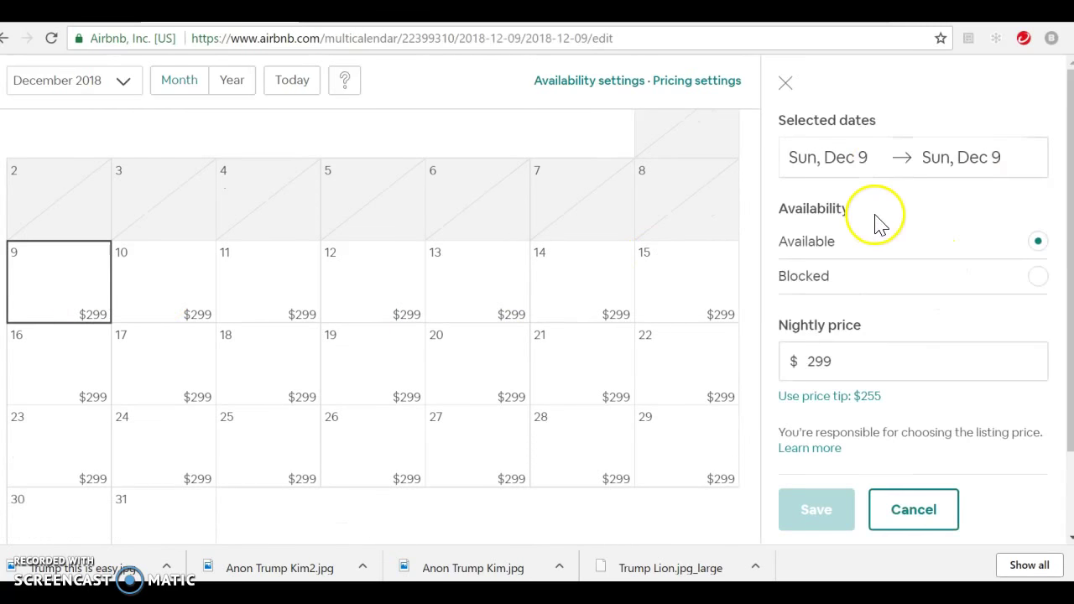
left_click(995, 157)
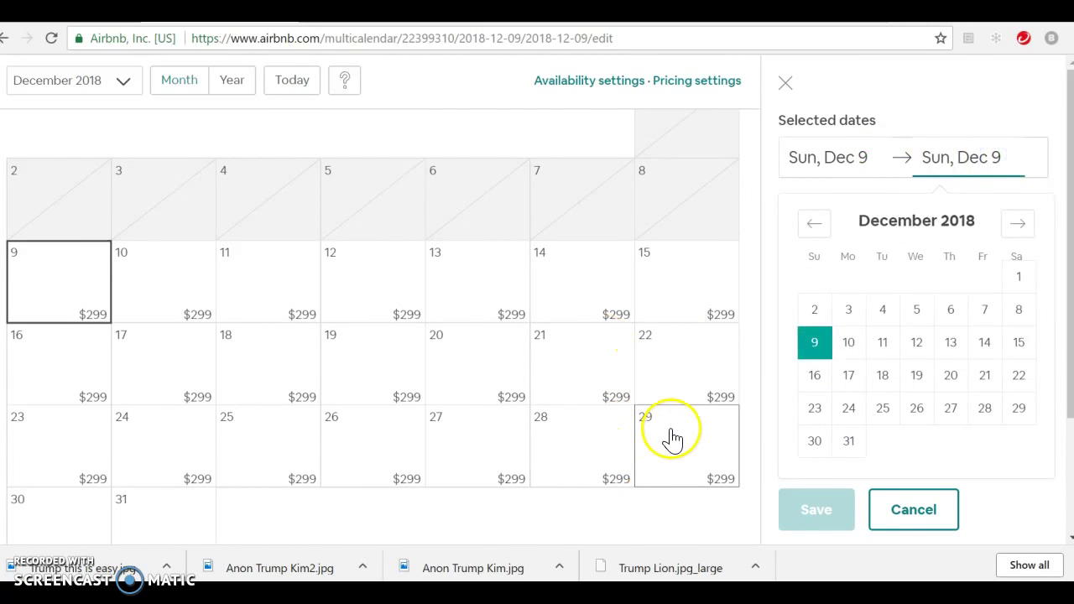
left_click(567, 438)
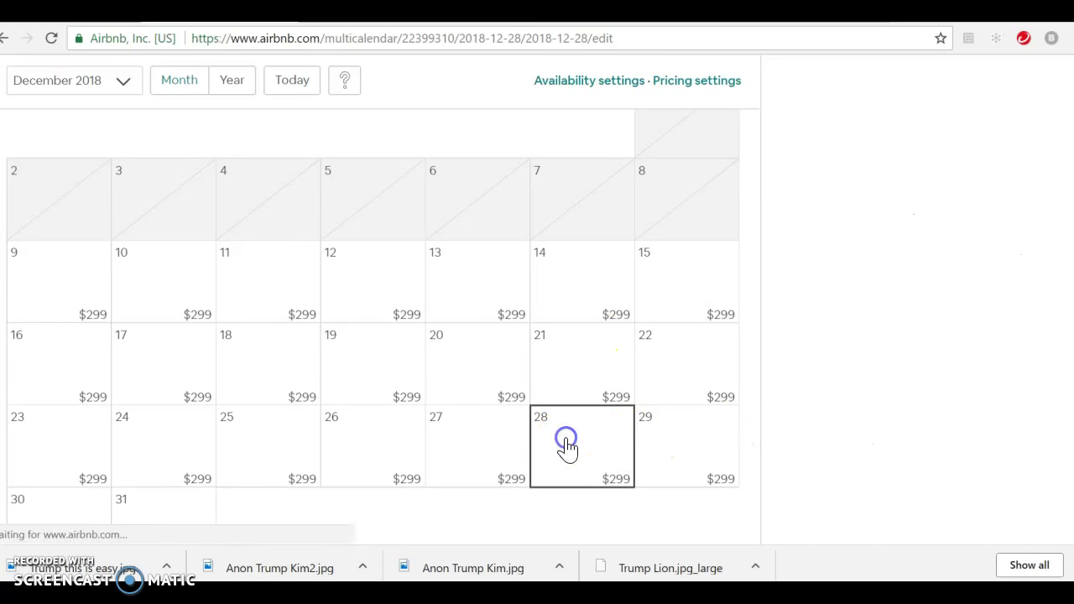
left_click(57, 284)
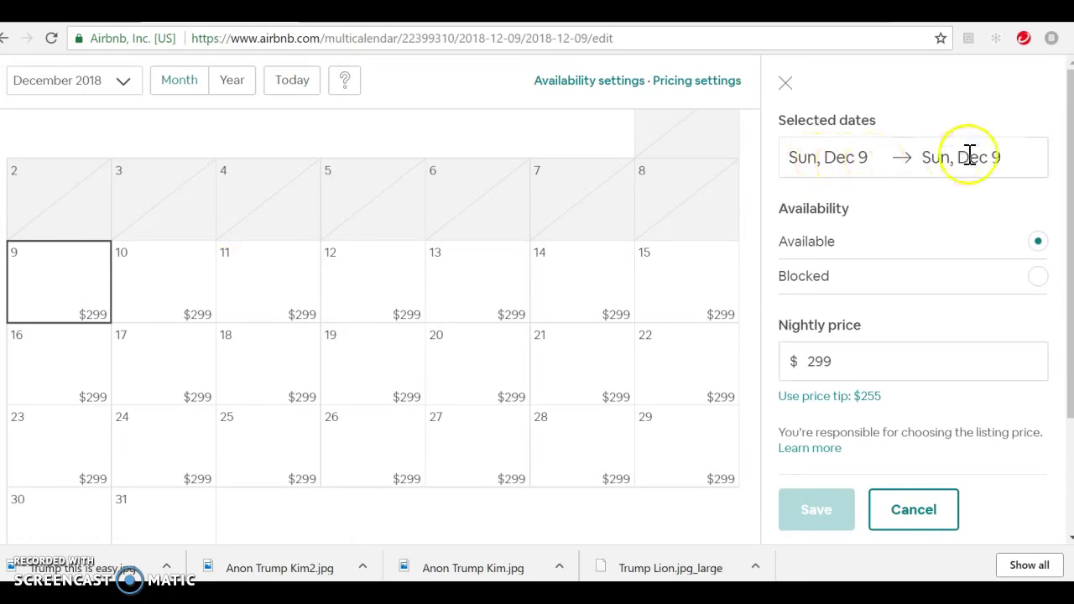
left_click(945, 165)
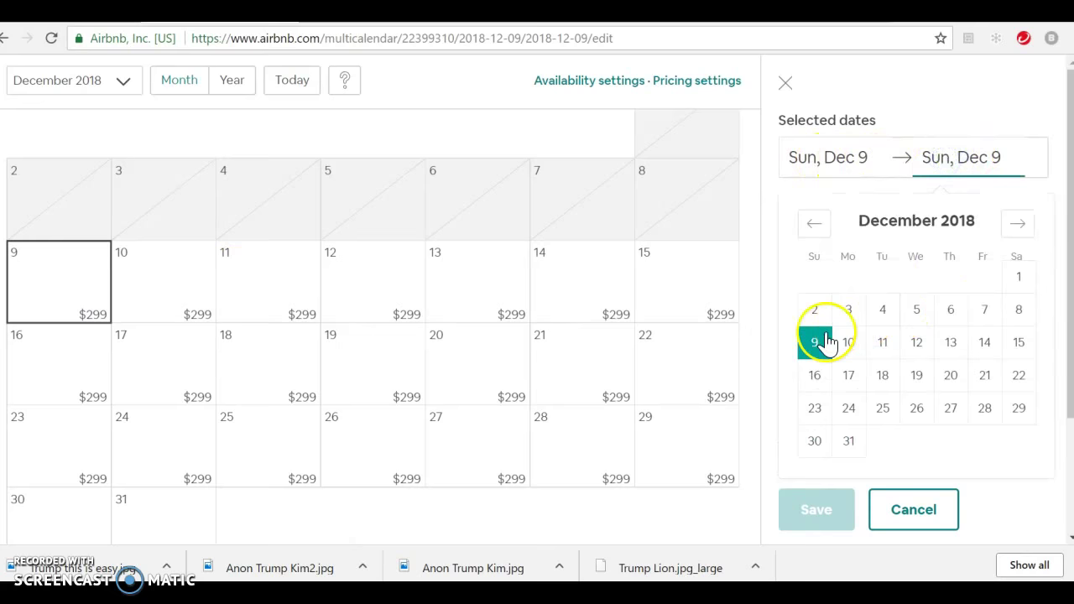
left_click(985, 417)
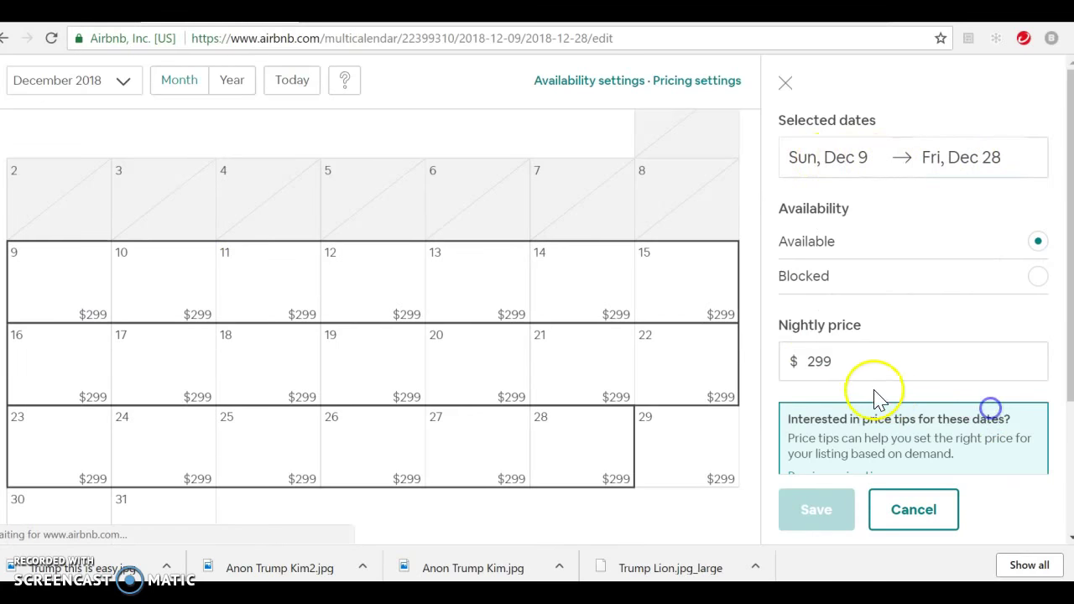
left_click(899, 280)
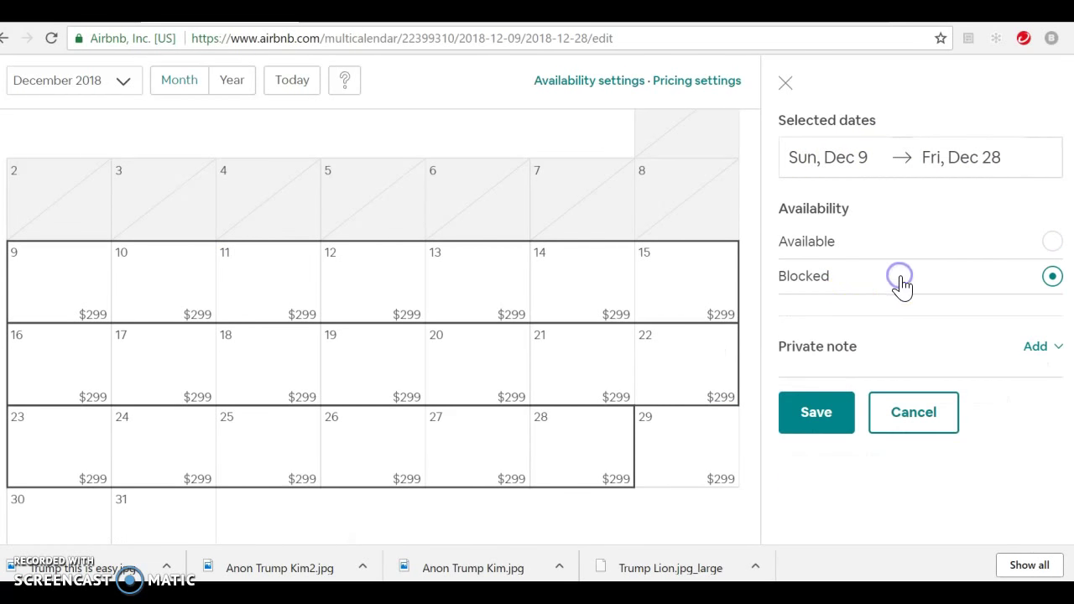
left_click(829, 419)
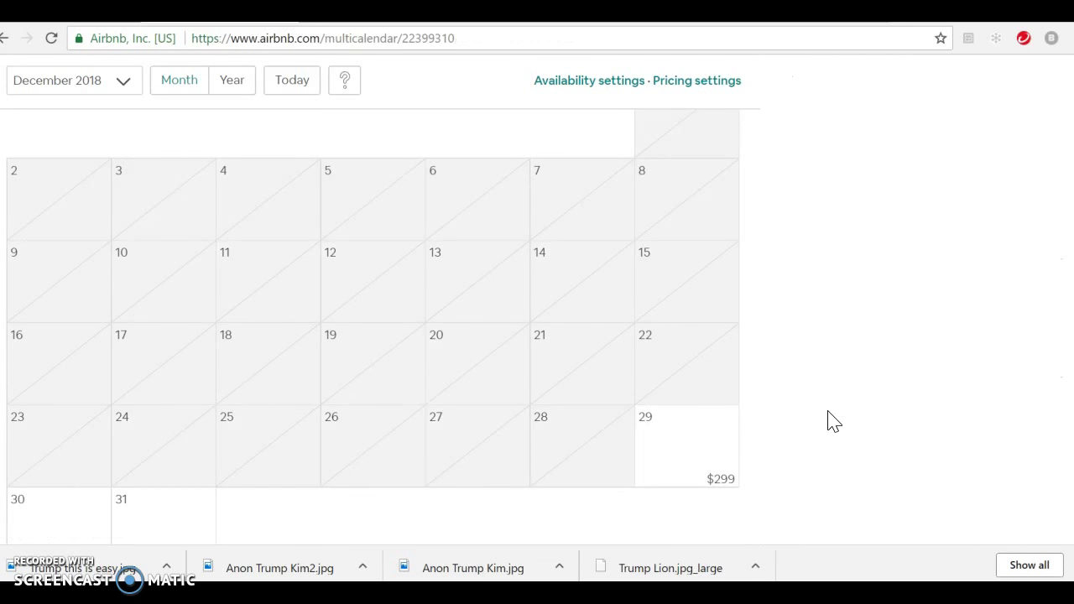
scroll(773, 382, "down", 2)
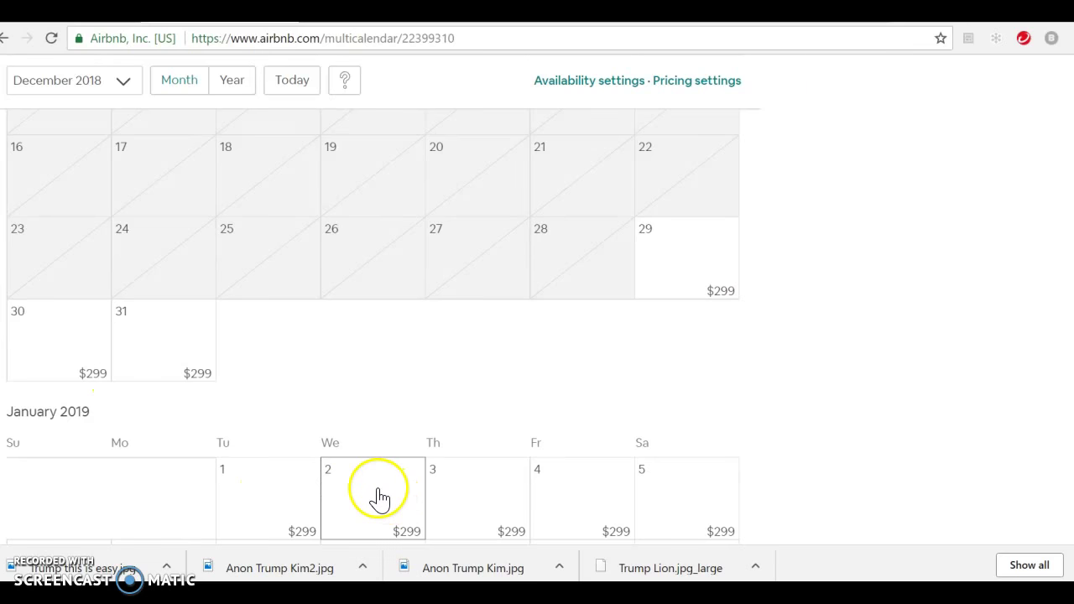
Step: Block the nights from Thu, Jan 3 through Thu, Jan 31, 2019 in the listing's calendar, and save
scroll(475, 496, "down", 1)
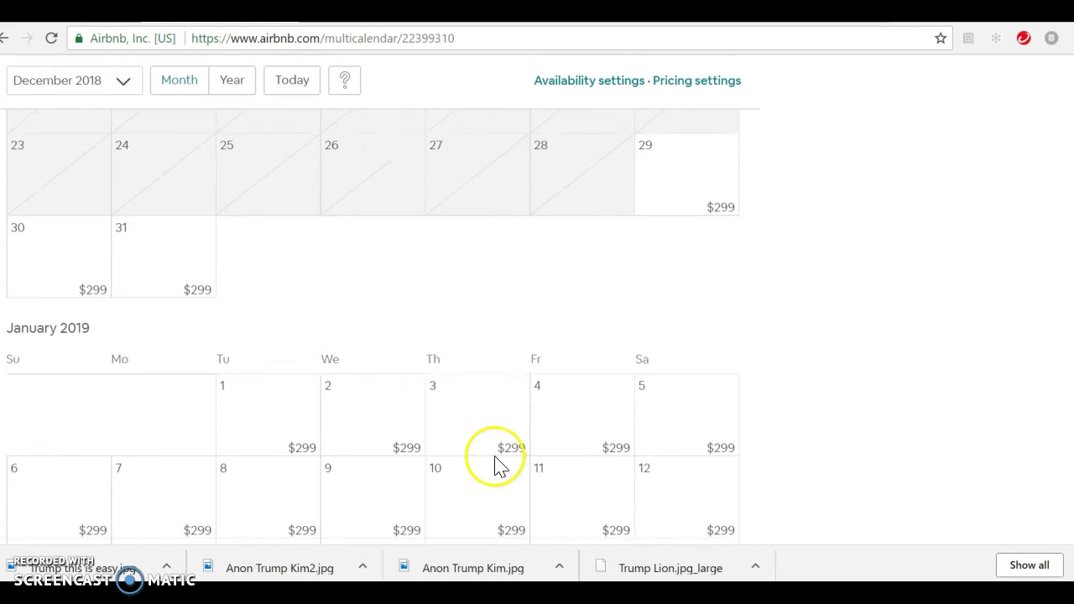
left_click(481, 403)
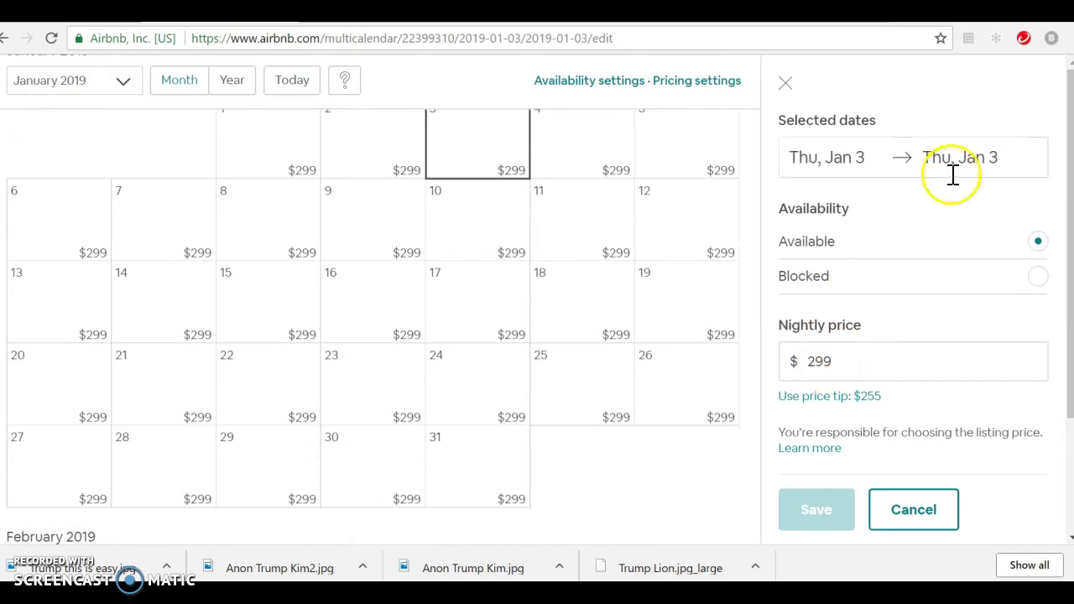
left_click(955, 166)
left_click(950, 408)
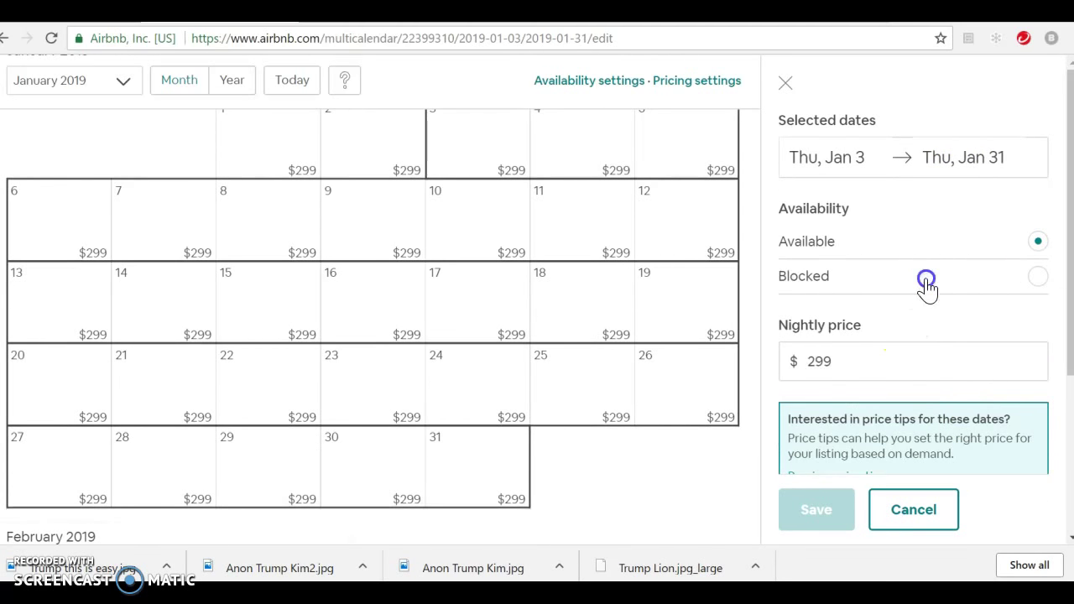
left_click(926, 280)
left_click(822, 414)
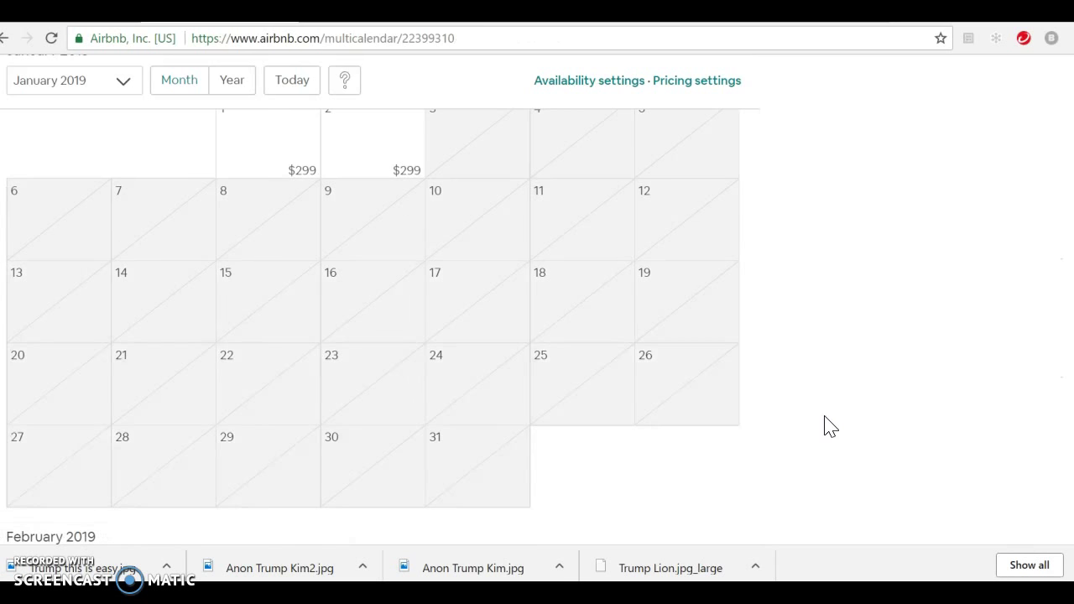
Step: Block the nights from Fri, Feb 1 through Thu, Feb 28, 2019 in the listing's calendar, and save
scroll(827, 426, "down", 3)
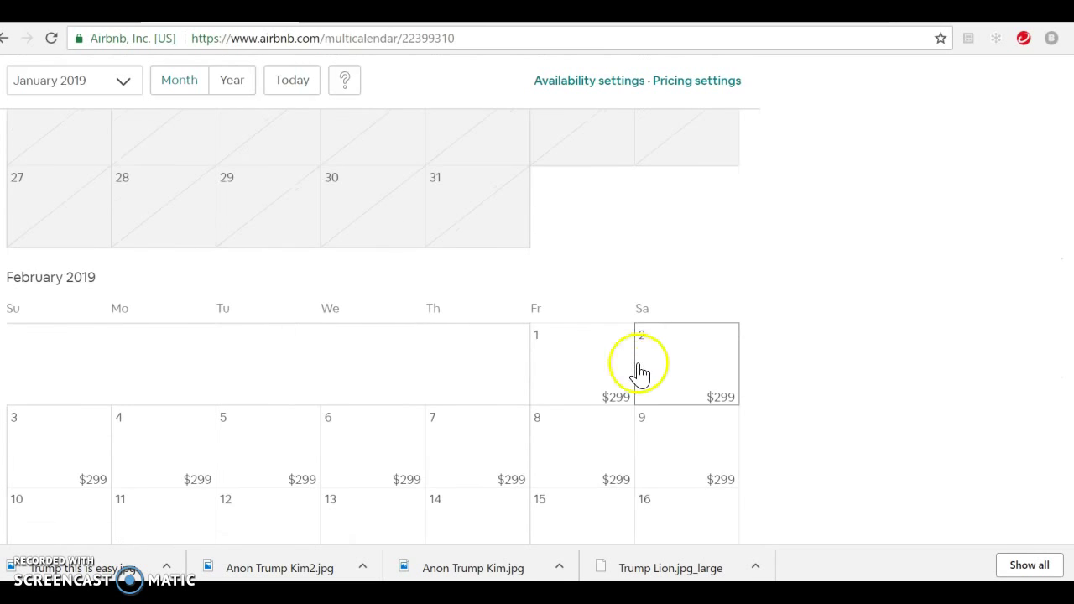
left_click(607, 360)
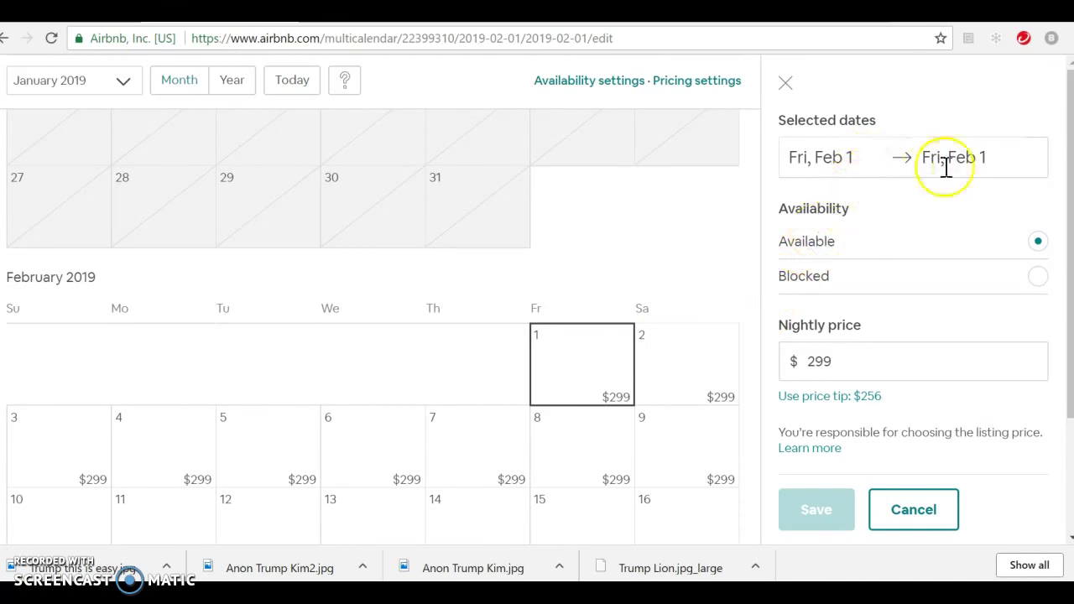
left_click(854, 163)
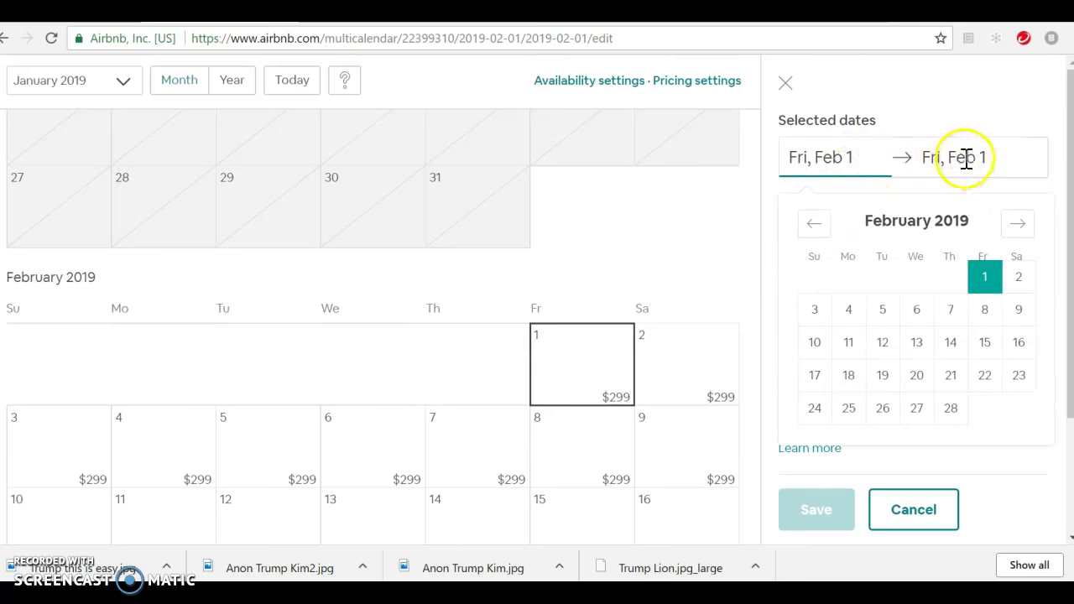
left_click(965, 160)
scroll(726, 312, "down", 2)
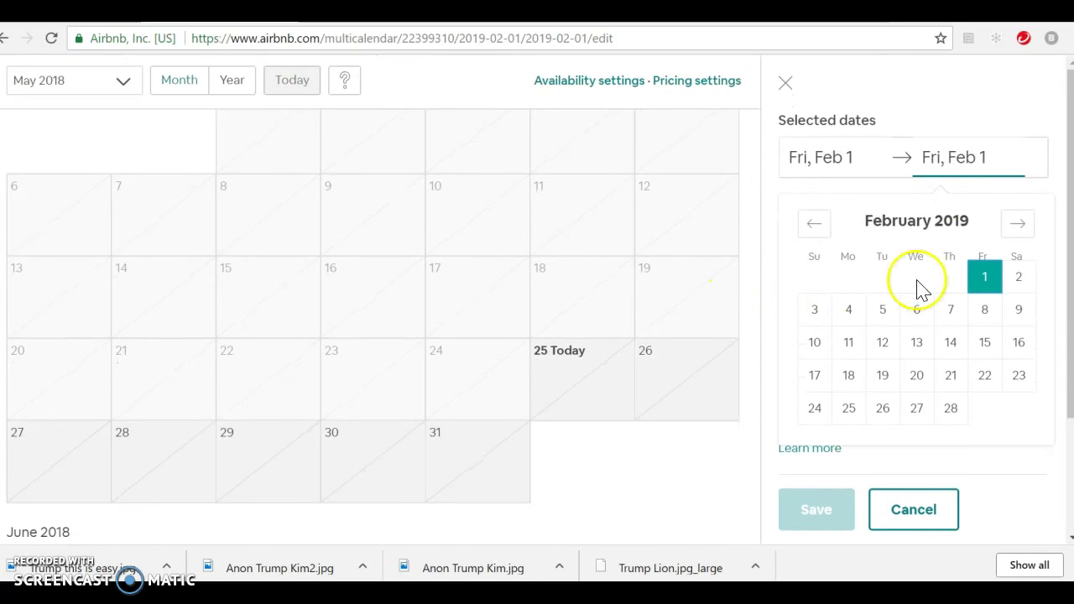
left_click(956, 408)
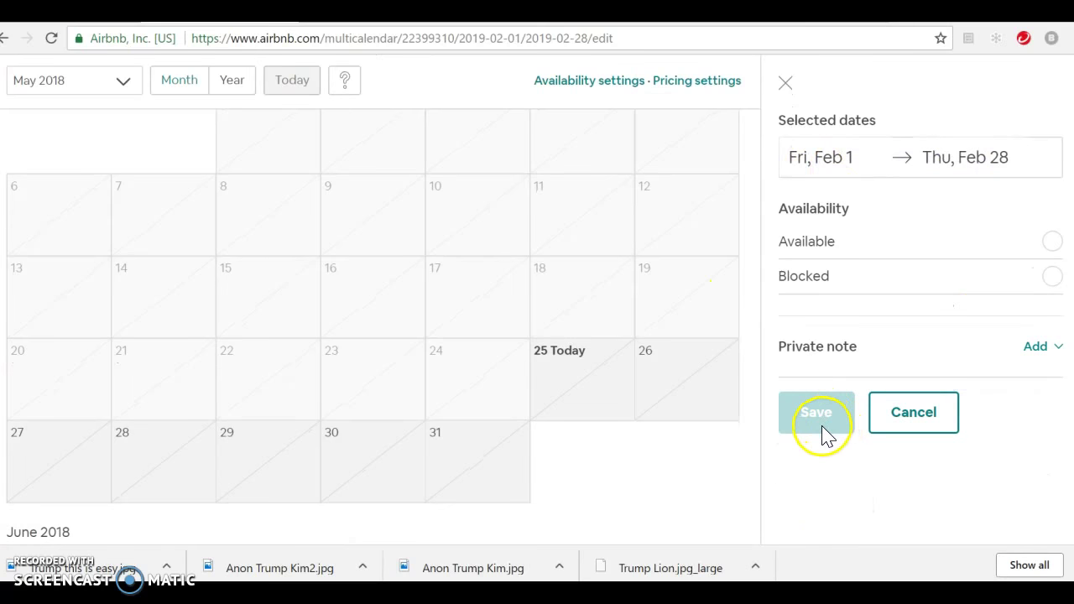
left_click(927, 287)
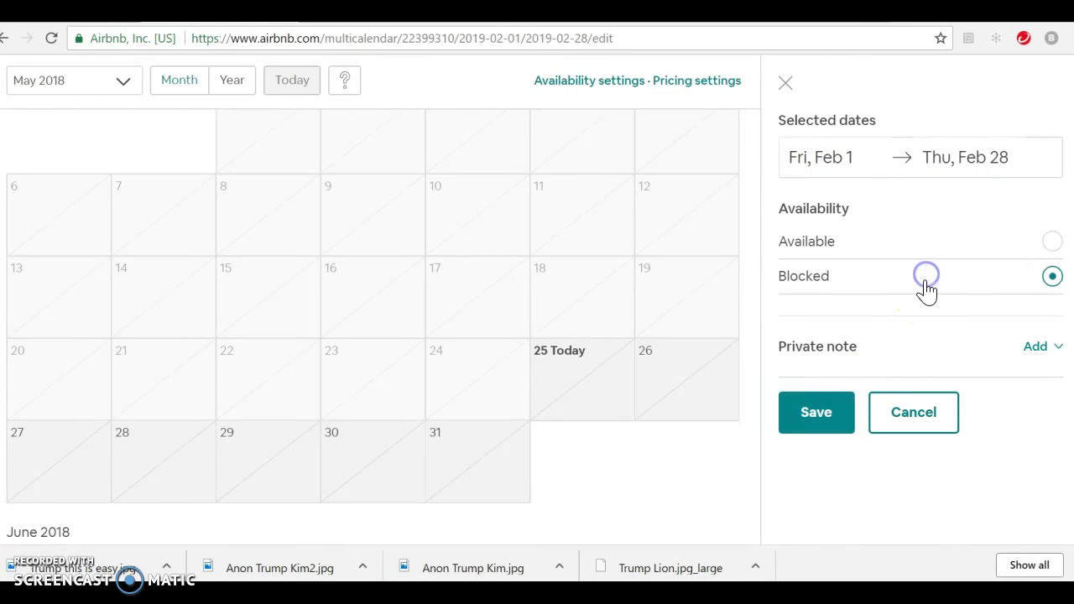
left_click(816, 414)
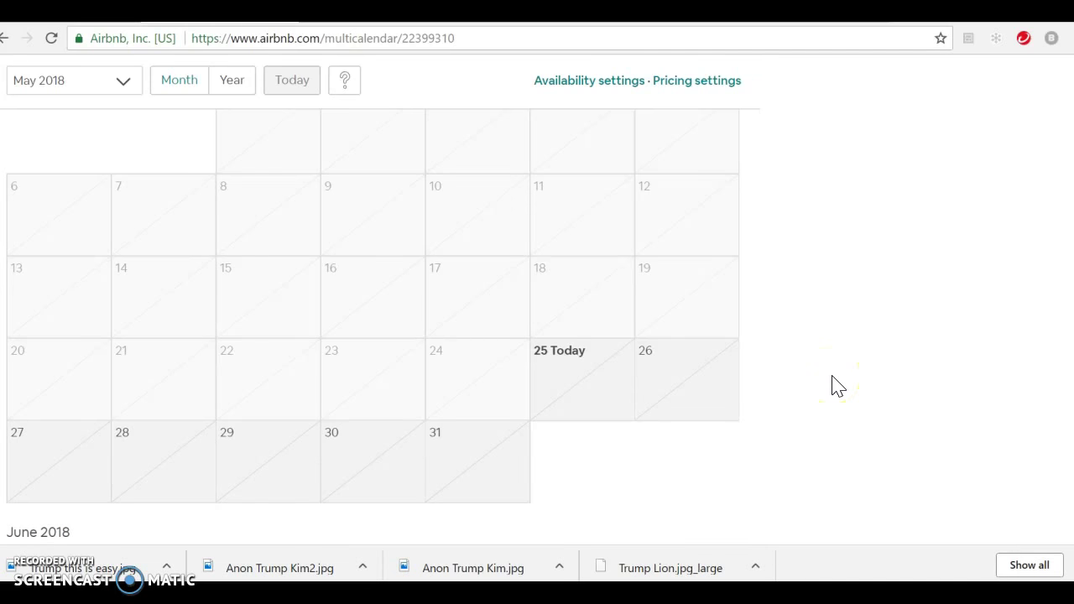
Step: Open the hosting dashboard and examine the notifications and hosting summary
scroll(848, 366, "up", 3)
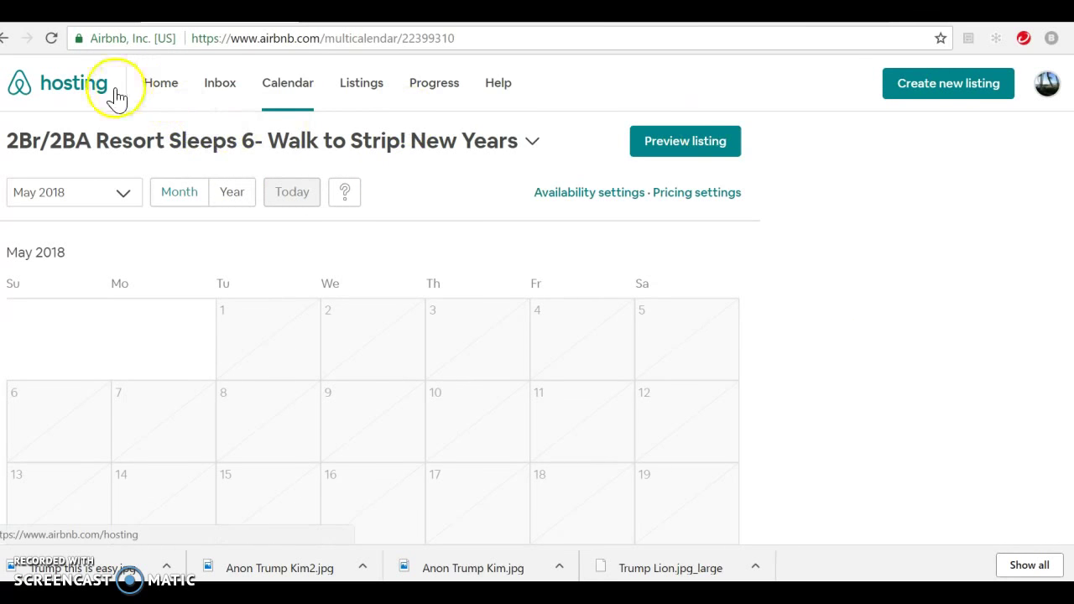
left_click(152, 84)
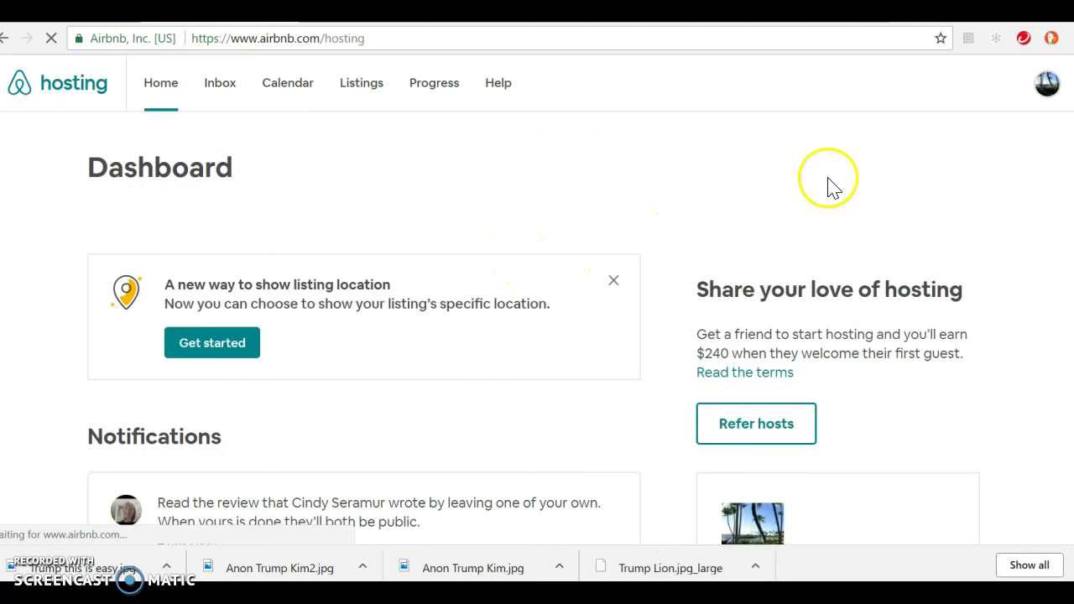
scroll(851, 137, "down", 1)
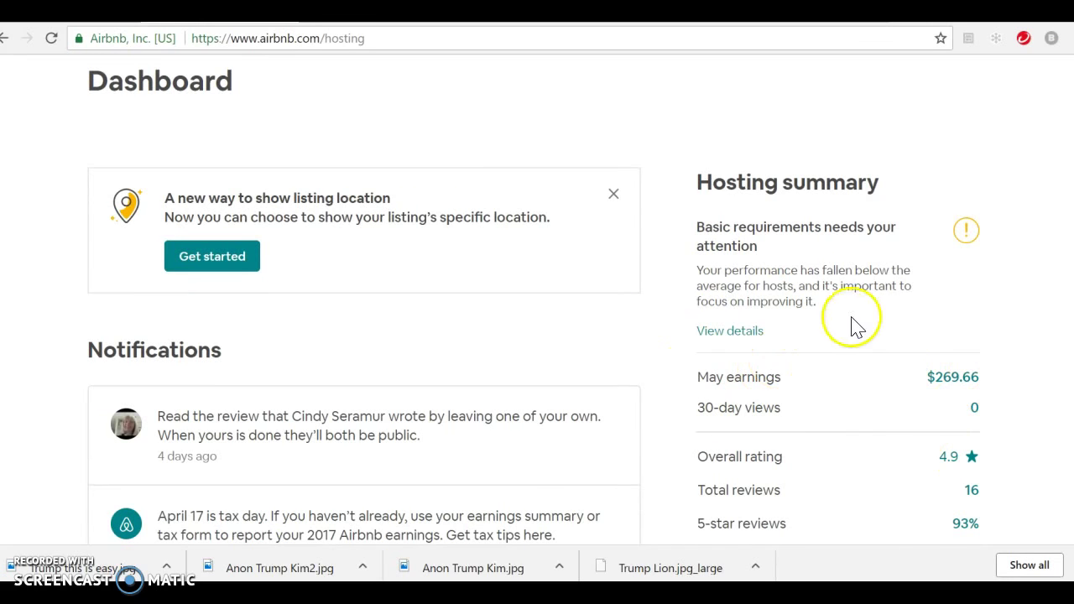
scroll(588, 331, "up", 1)
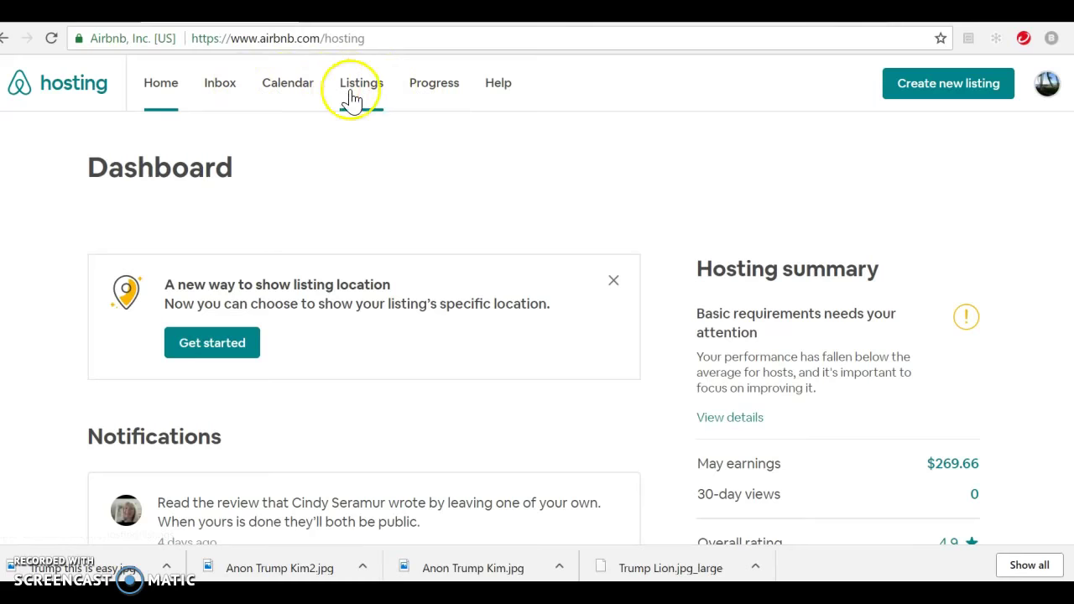
Step: Review the hosting inbox, filtering it to starred messages, returning to all hosting messages and reading through the conversation list
left_click(231, 82)
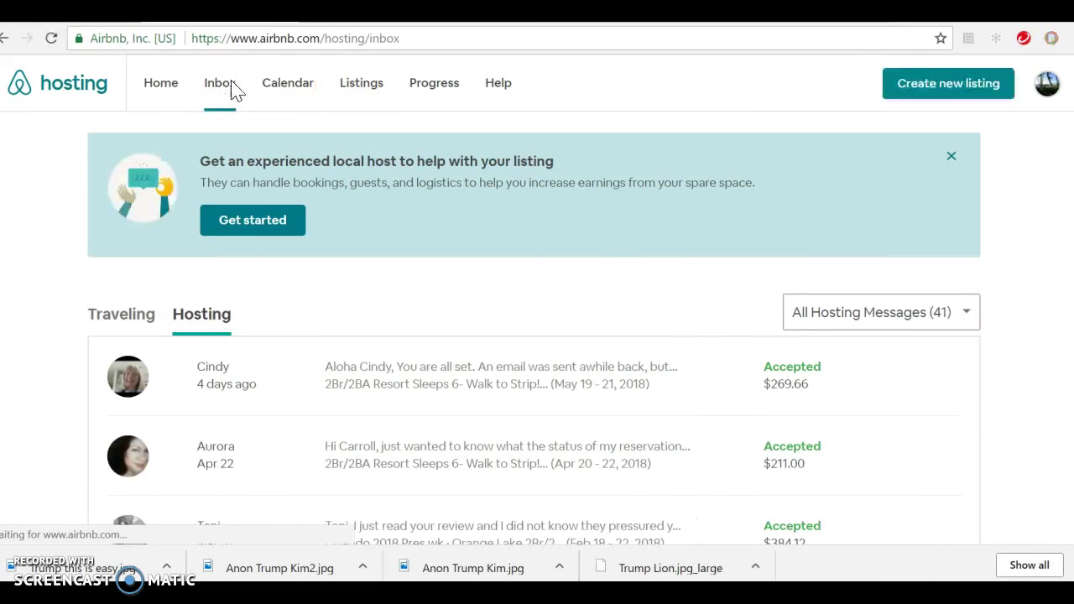
scroll(678, 184, "down", 2)
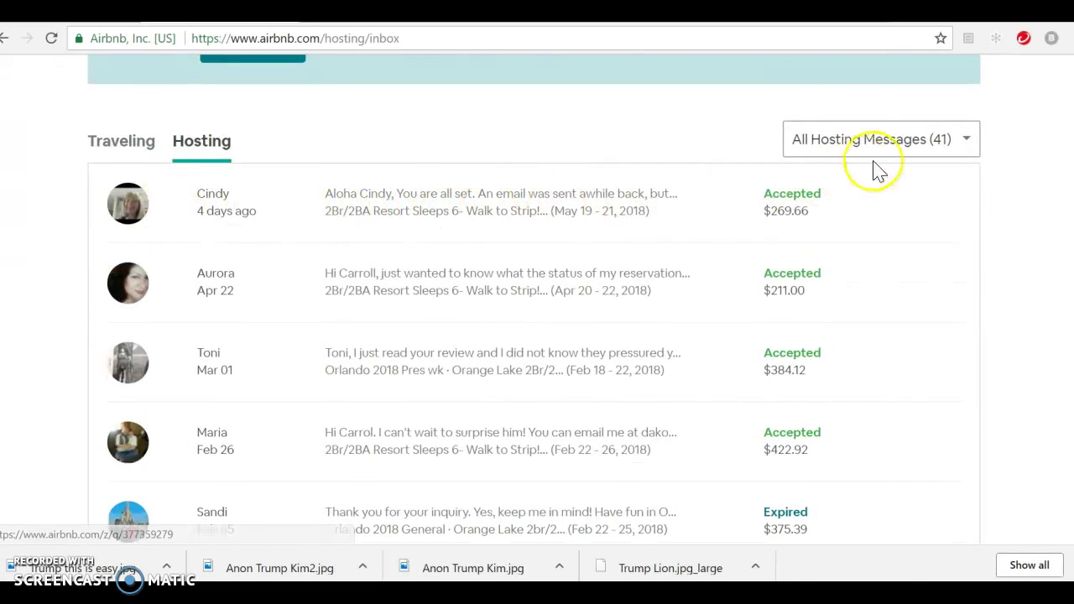
left_click(910, 139)
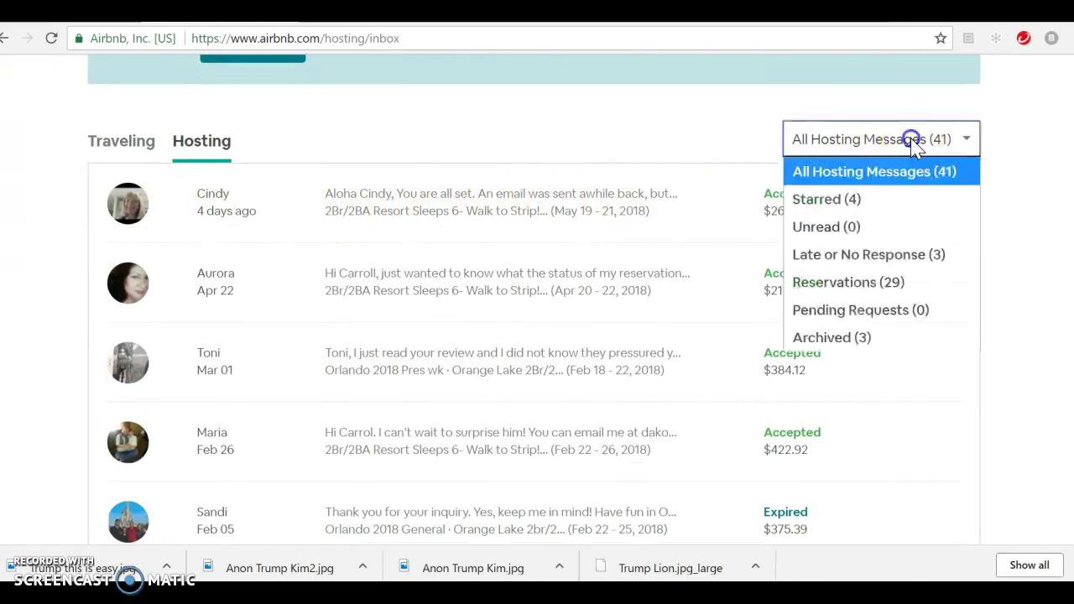
left_click(894, 208)
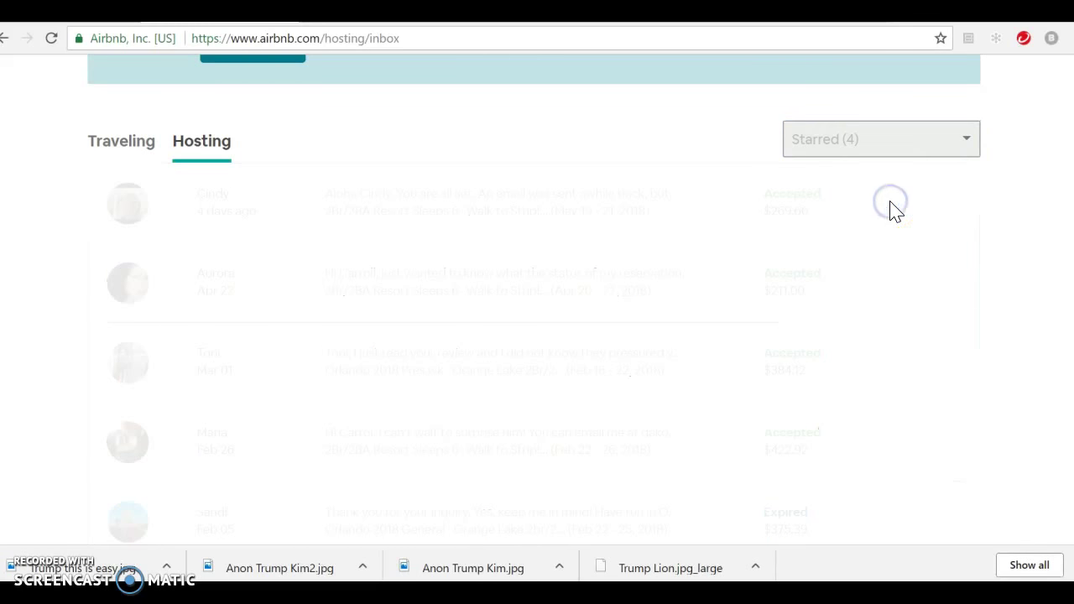
left_click(870, 142)
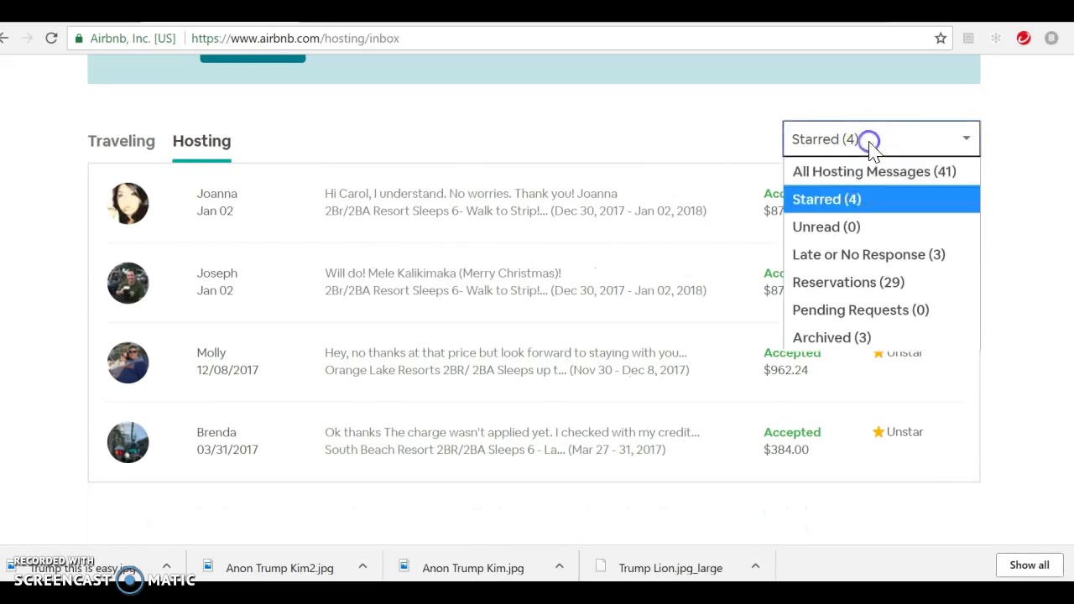
left_click(864, 172)
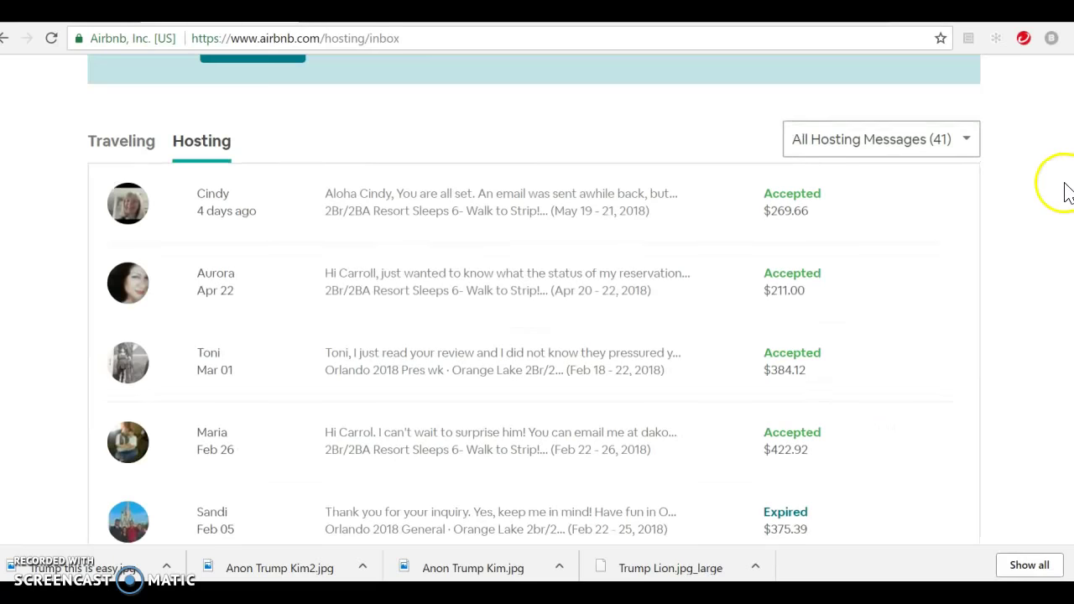
scroll(1064, 191, "down", 5)
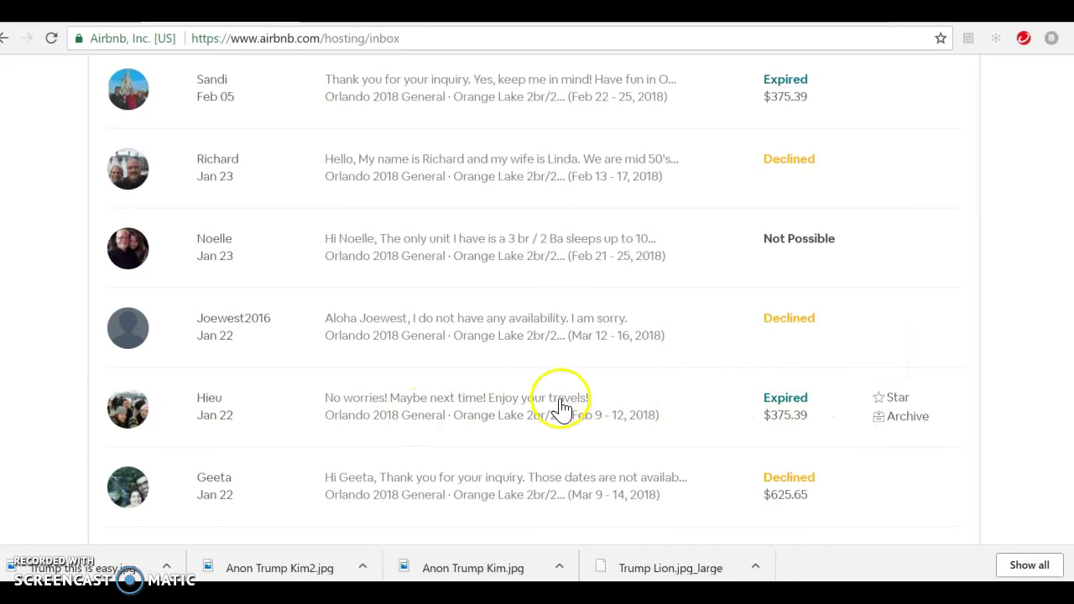
scroll(940, 290, "up", 3)
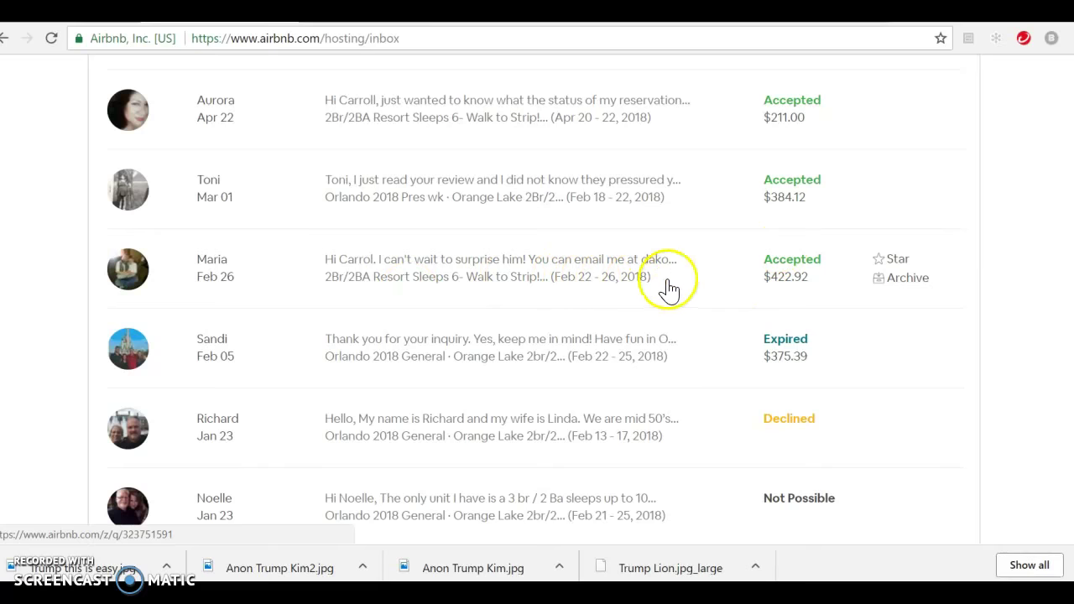
scroll(839, 235, "up", 2)
scroll(876, 235, "up", 2)
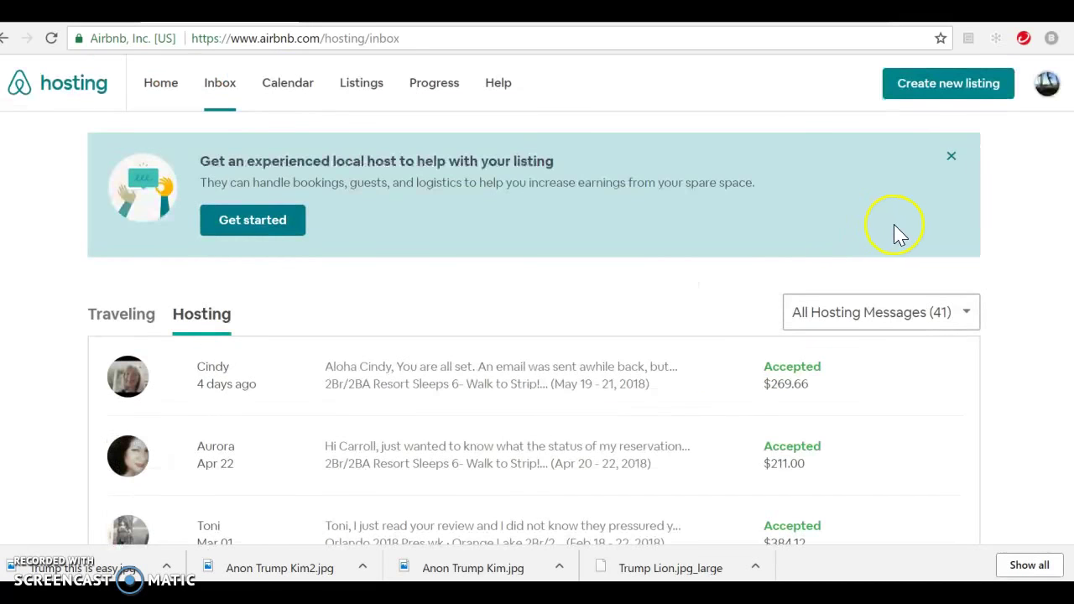
Step: Log out of the Airbnb account and log back in
left_click(1049, 84)
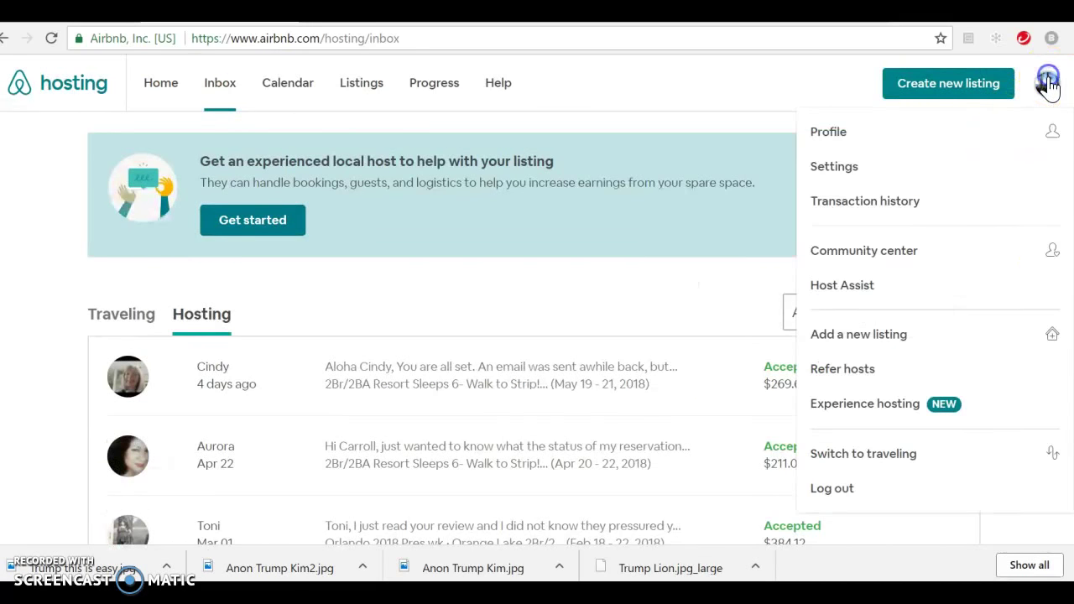
left_click(849, 489)
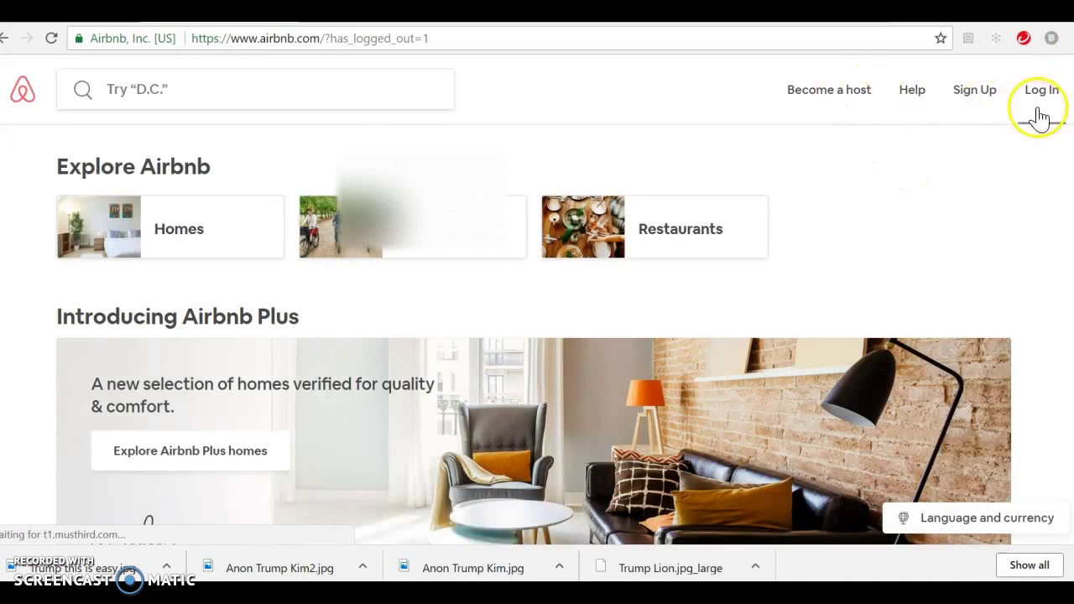
left_click(1042, 94)
left_click(475, 398)
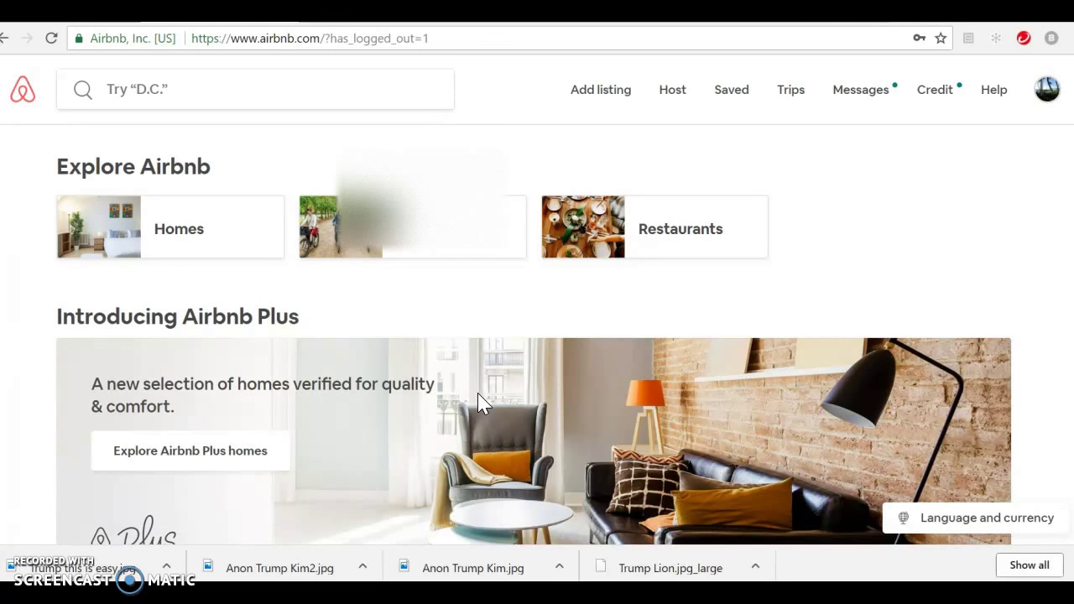
Step: Open the pending guest review from the notifications and start writing the review for the May 19 - 21, 2018 stay
left_click(863, 97)
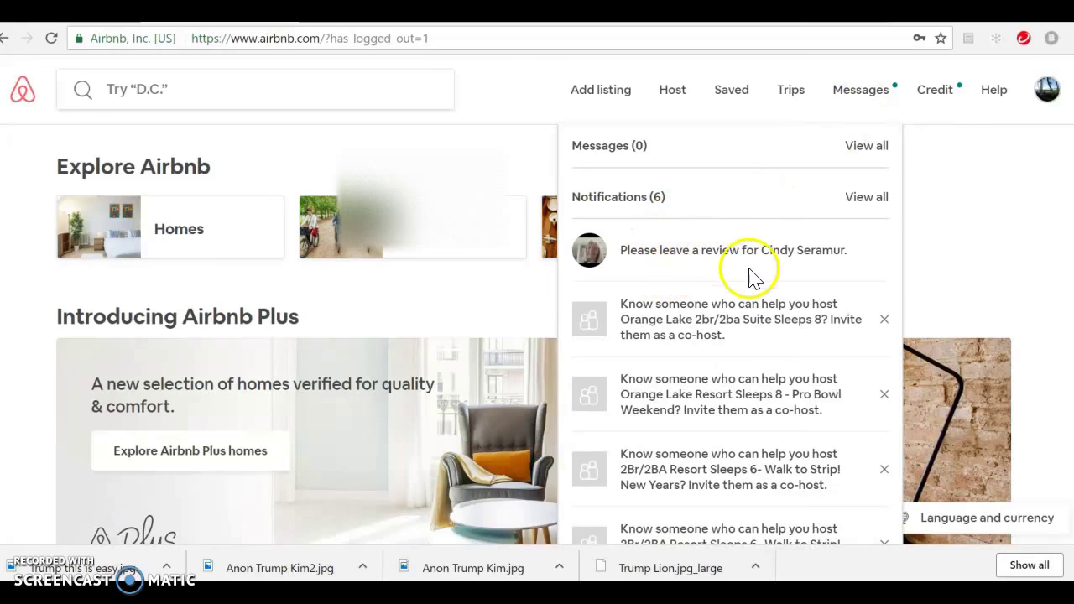
left_click(781, 262)
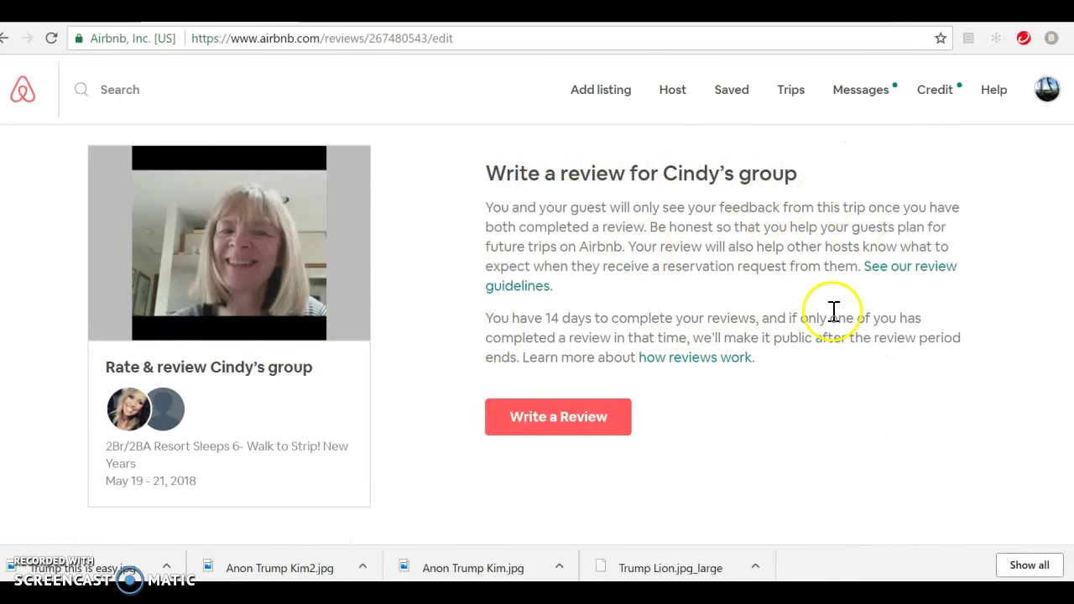
left_click(557, 429)
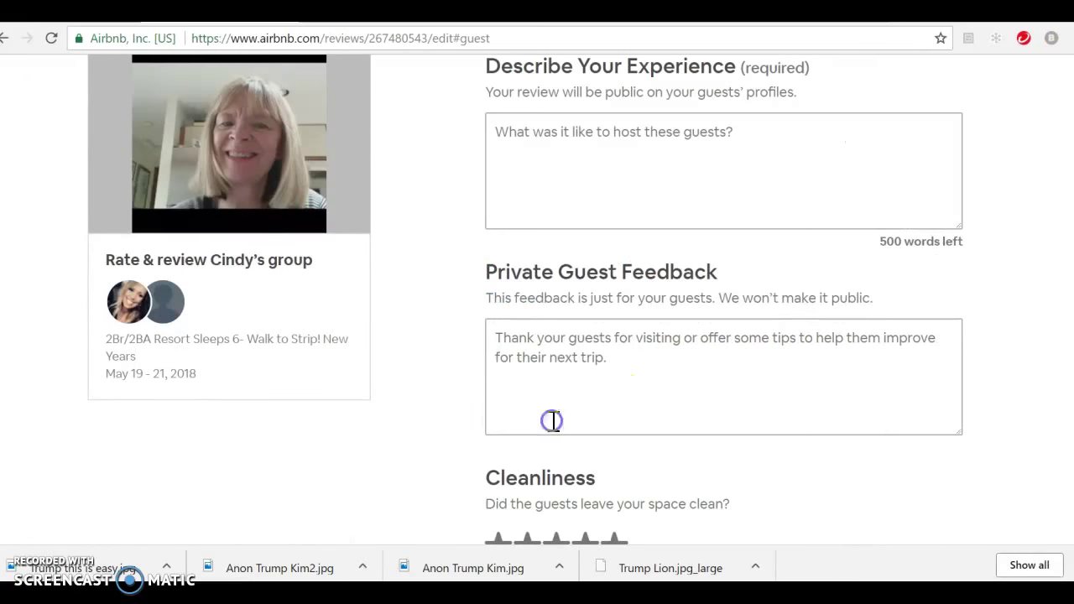
Step: Write a public review calling the guest great to work with and welcome back anytime, plus private feedback thanking the guest and hoping they enjoyed their time
left_click(630, 151)
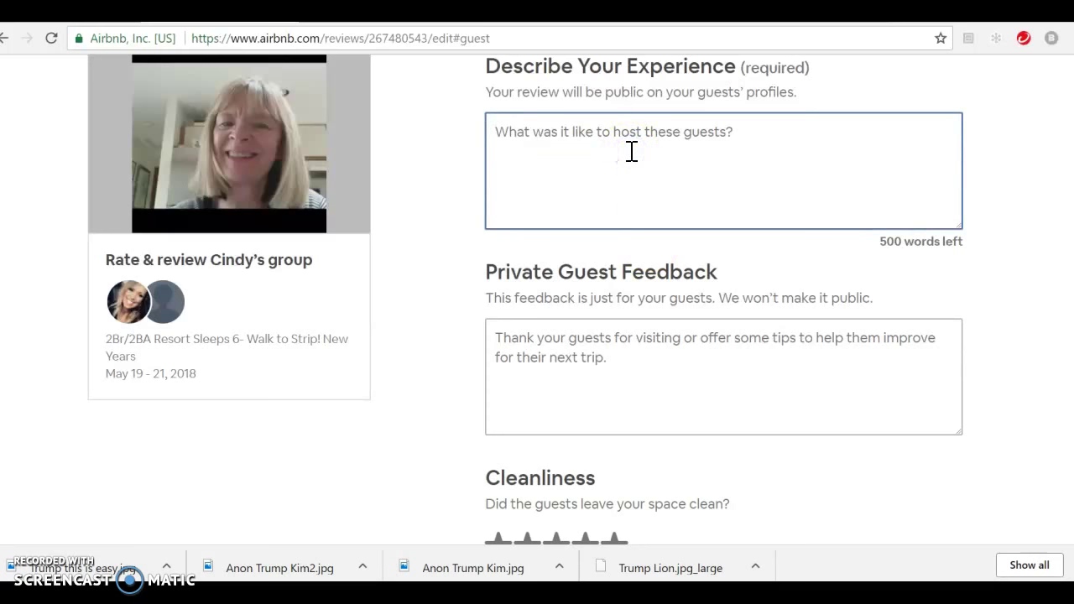
type("Ci")
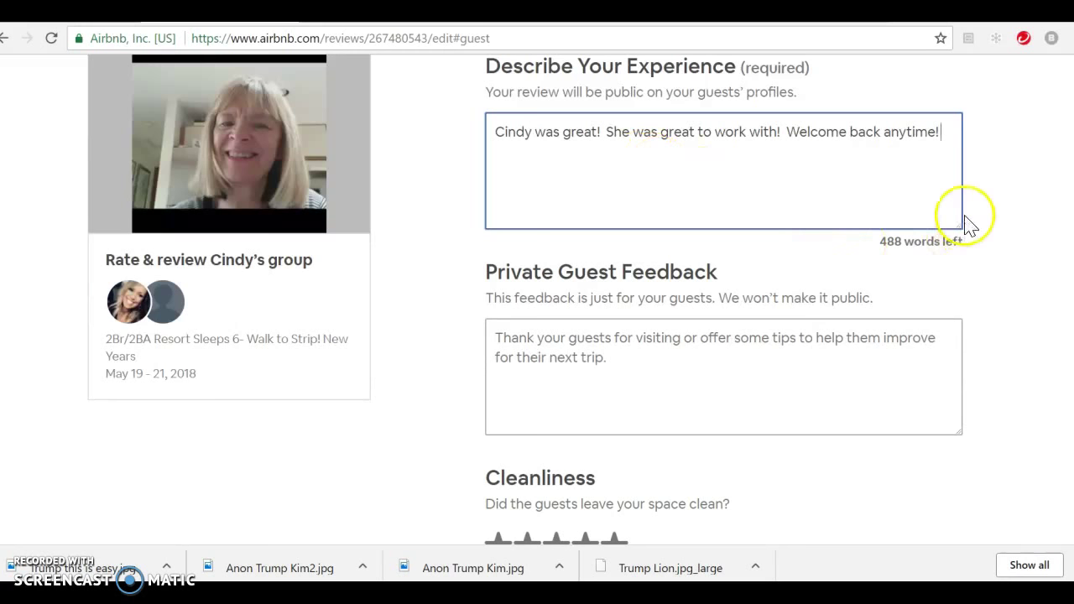
left_click(587, 357)
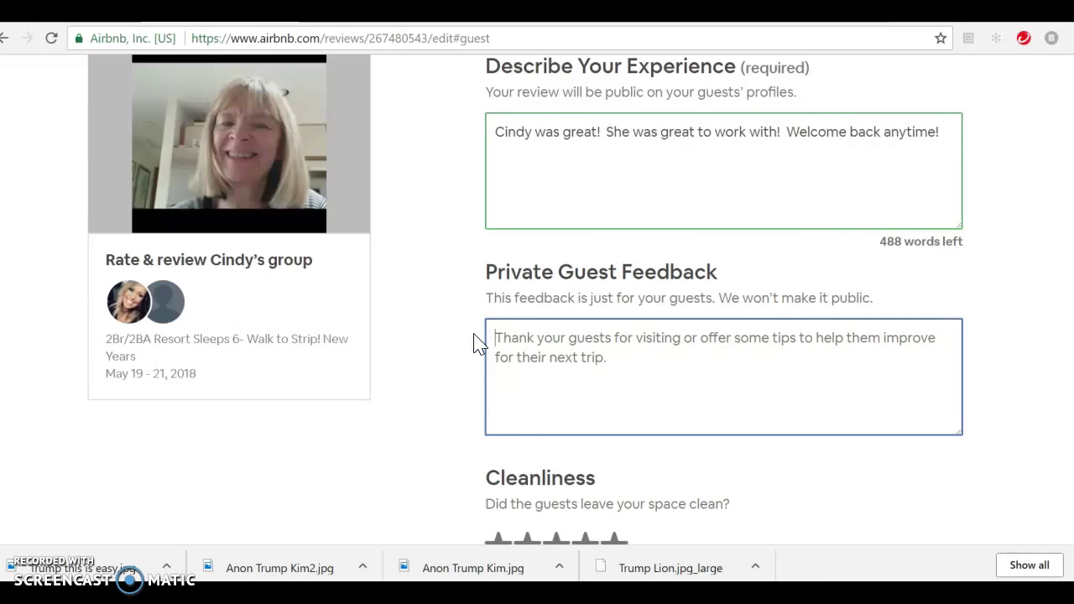
type("Tha")
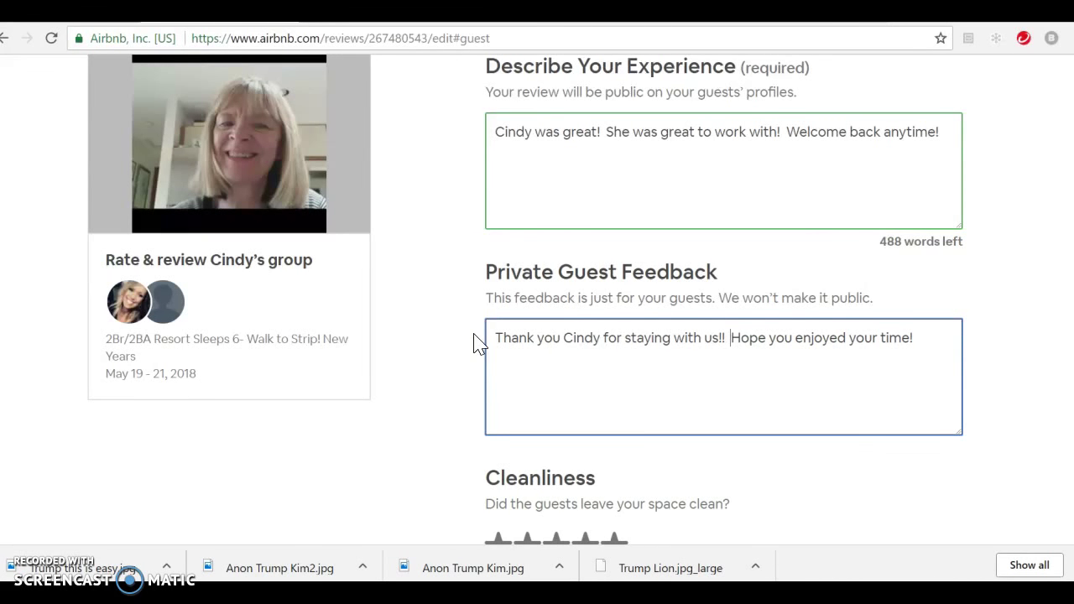
scroll(839, 361, "down", 2)
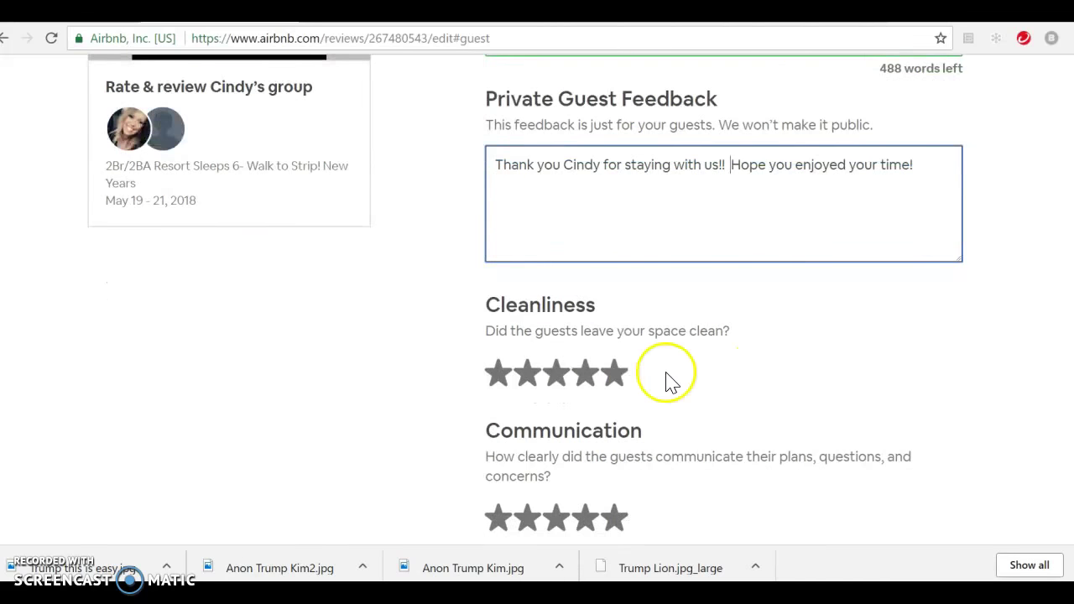
Step: Rate the guests five stars for cleanliness, communication and observance of house rules
left_click(621, 375)
scroll(755, 365, "down", 2)
left_click(620, 358)
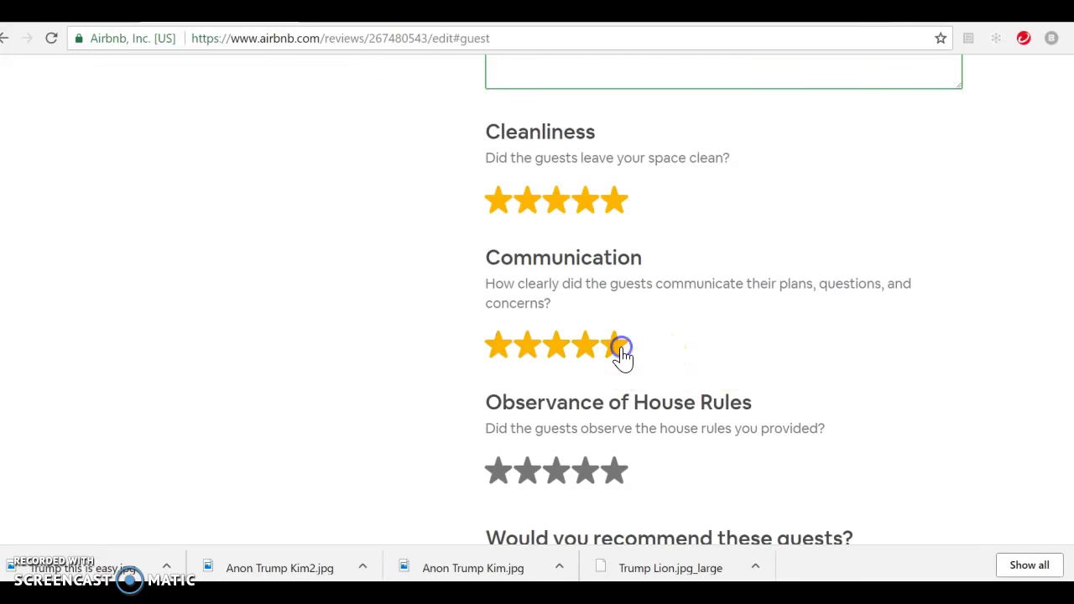
scroll(657, 348, "down", 2)
left_click(613, 300)
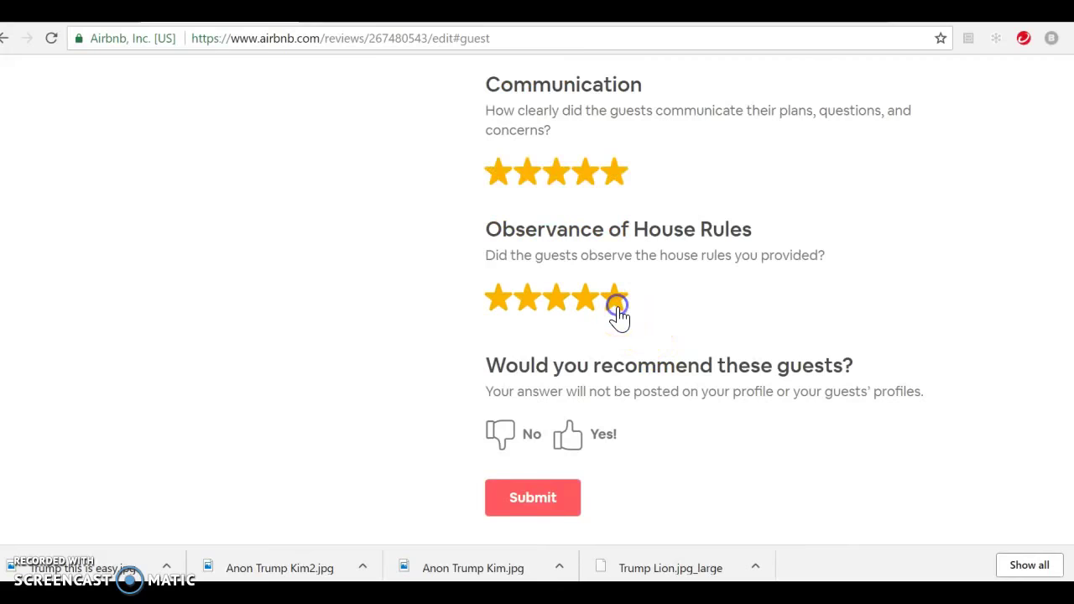
Step: Recommend the guests with Yes!, submit the review and continue to the hosting dashboard
scroll(839, 277, "down", 2)
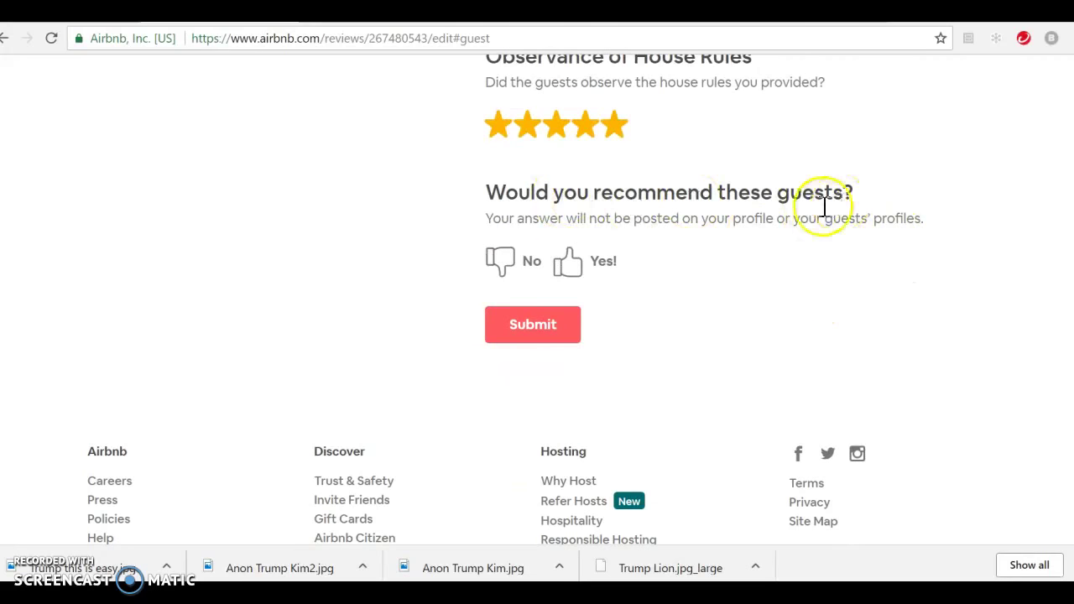
left_click(585, 269)
left_click(532, 338)
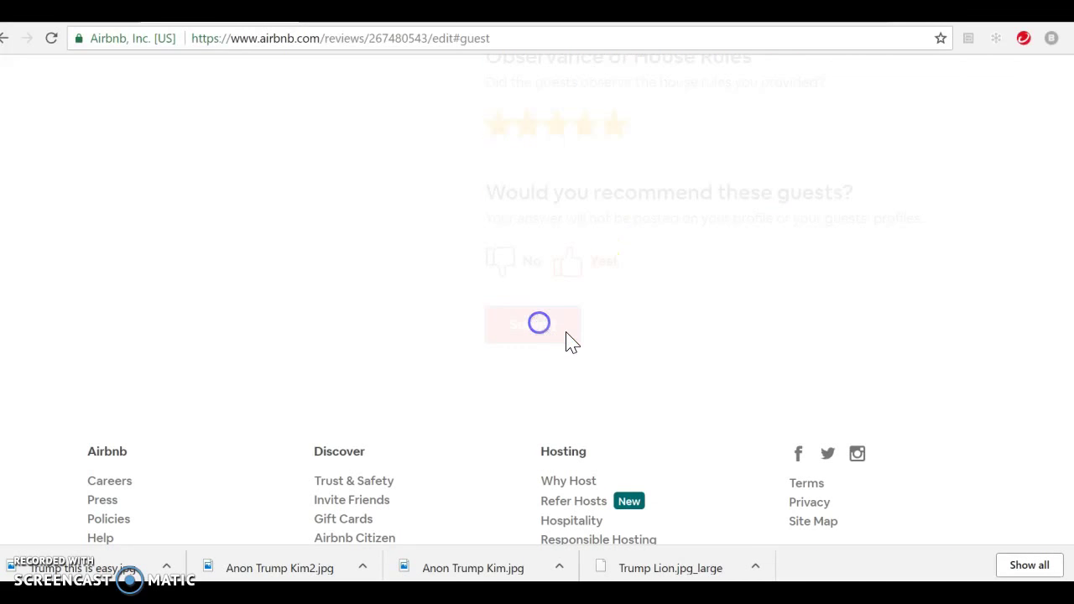
left_click(984, 323)
scroll(990, 327, "up", 5)
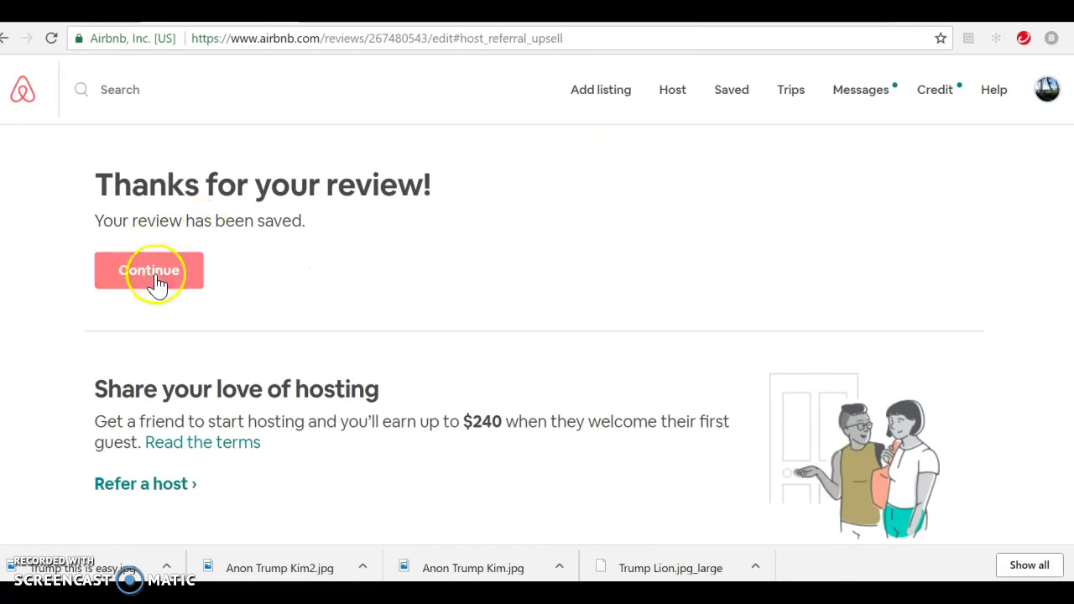
left_click(112, 272)
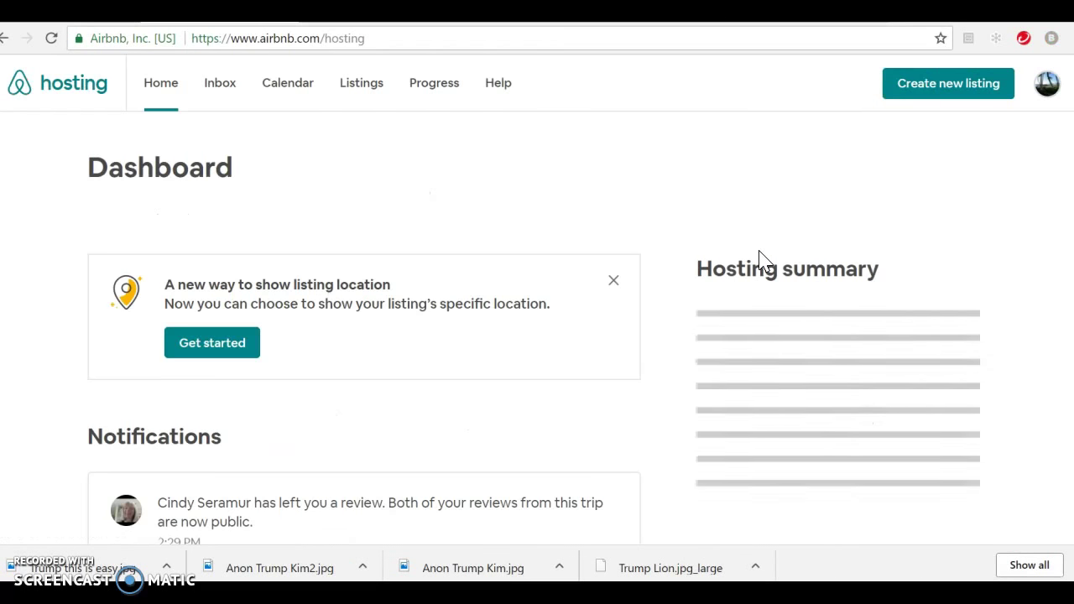
Step: Open the guest's new review from the dashboard notifications and read through the past reviews received, including their private feedback
scroll(520, 283, "down", 1)
scroll(525, 243, "down", 1)
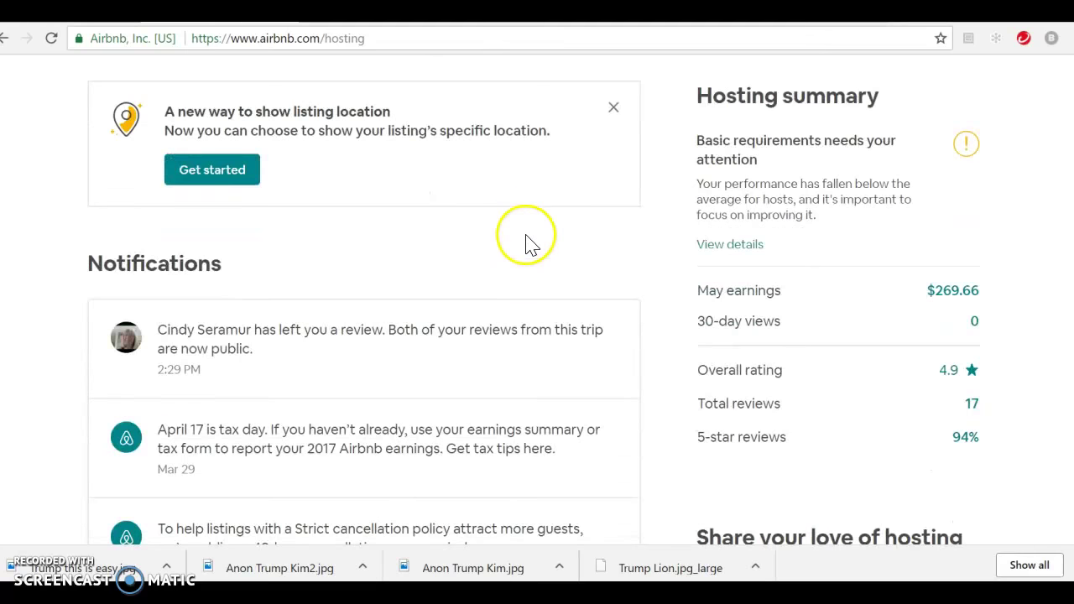
left_click(312, 342)
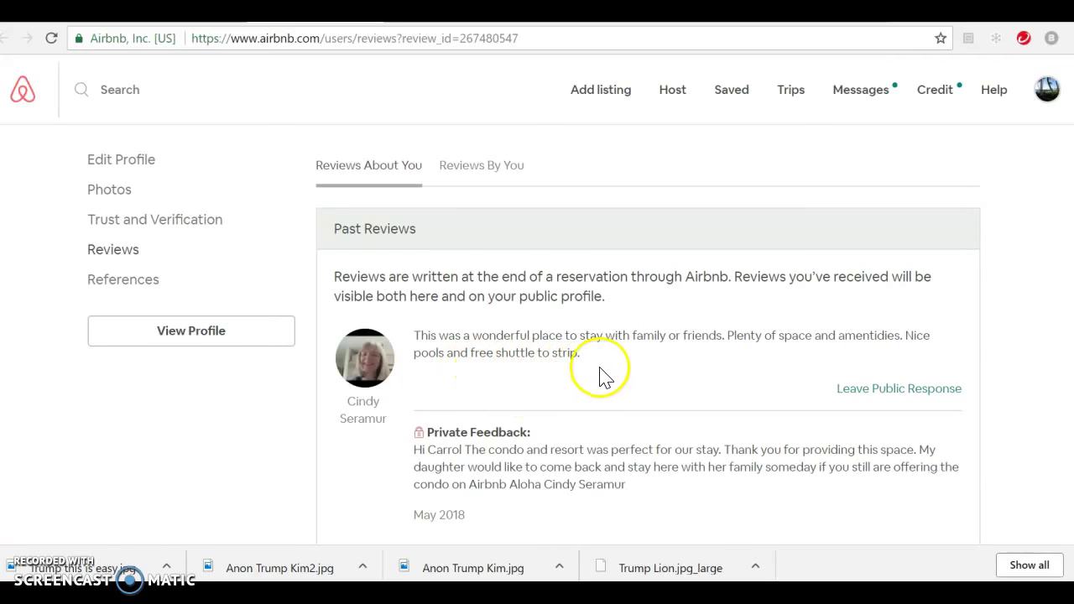
scroll(599, 374, "down", 1)
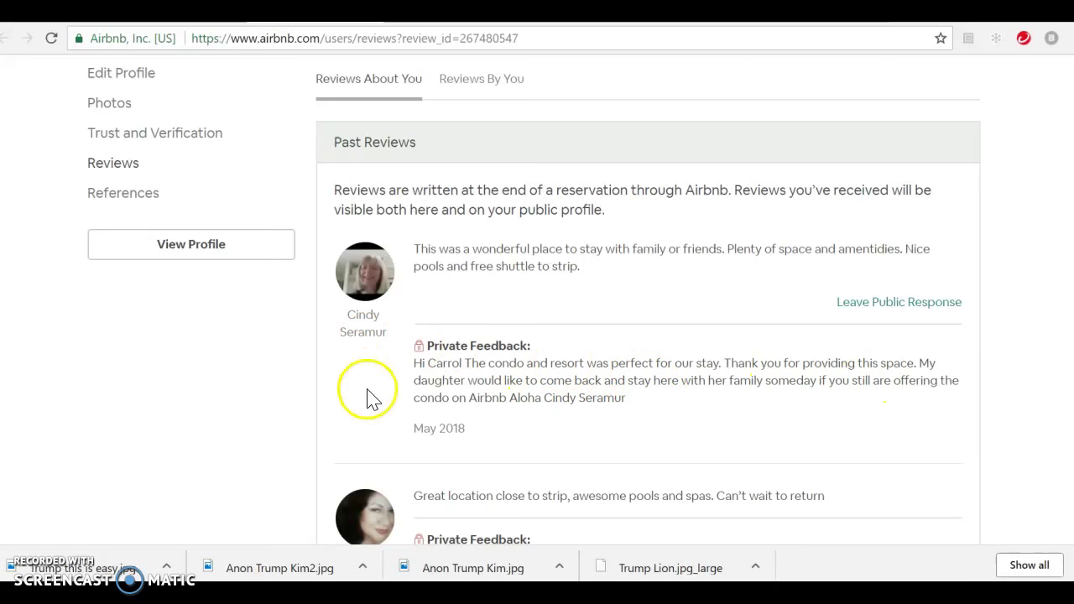
scroll(859, 340, "up", 1)
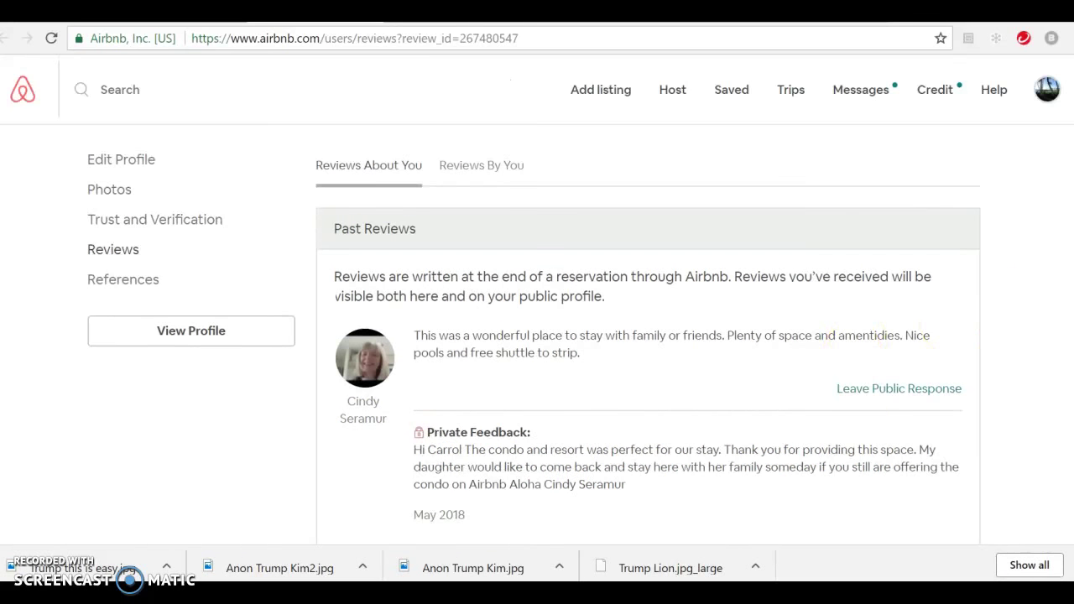
scroll(657, 324, "down", 5)
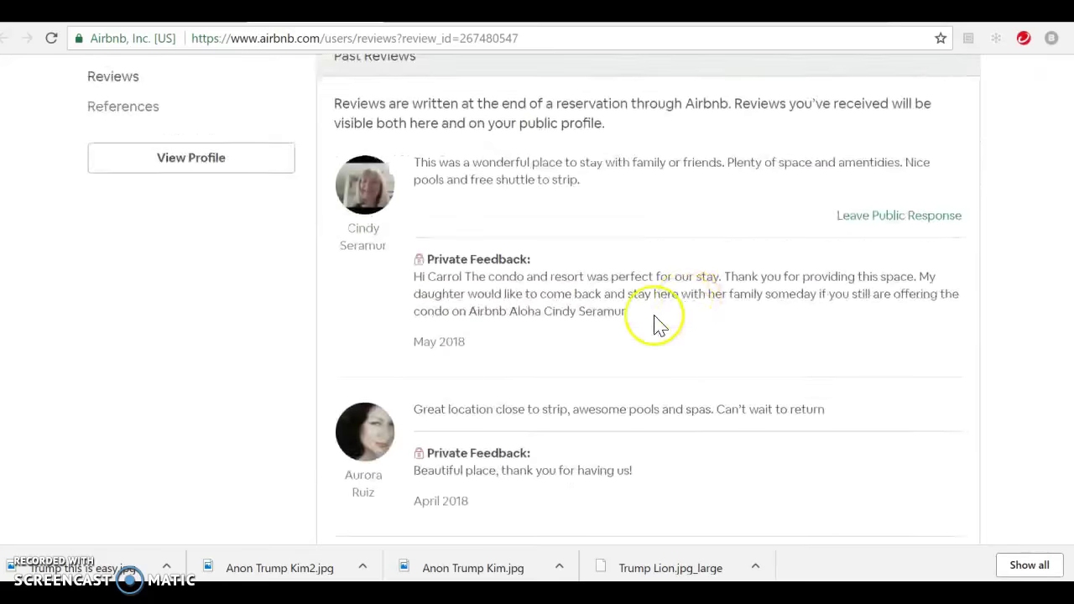
scroll(675, 359, "down", 3)
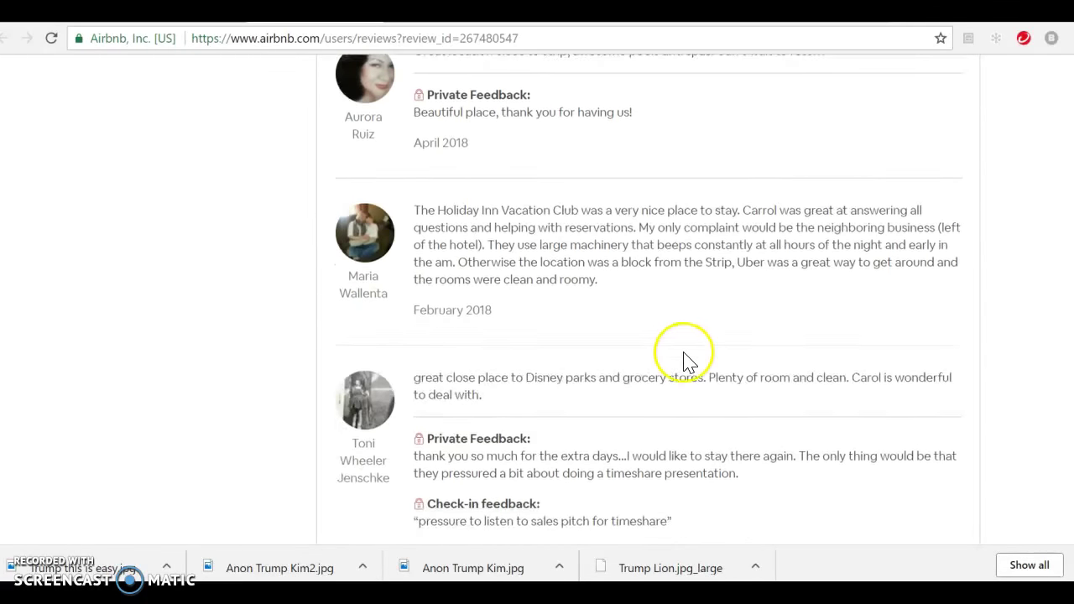
scroll(775, 329, "down", 1)
scroll(774, 329, "down", 1)
scroll(771, 328, "up", 10)
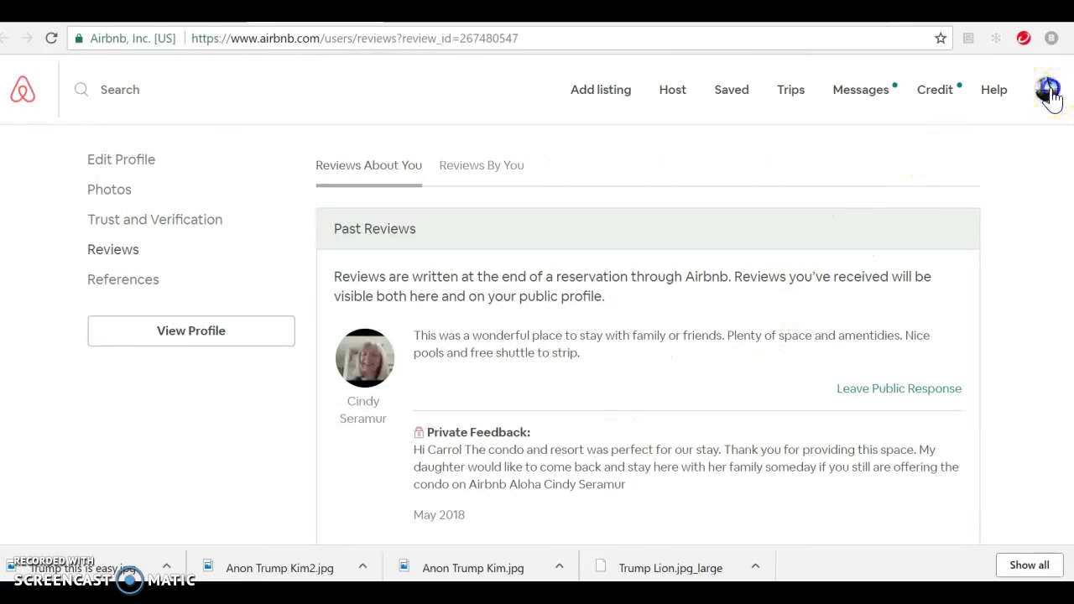
Step: Log out of the Airbnb account from the reviews page
left_click(1055, 96)
left_click(883, 411)
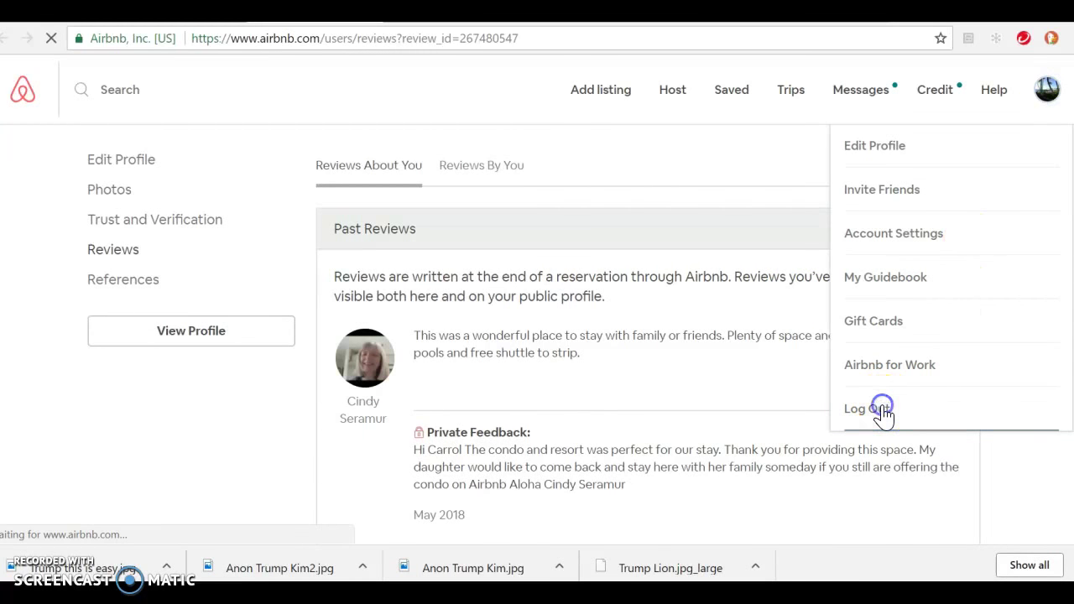